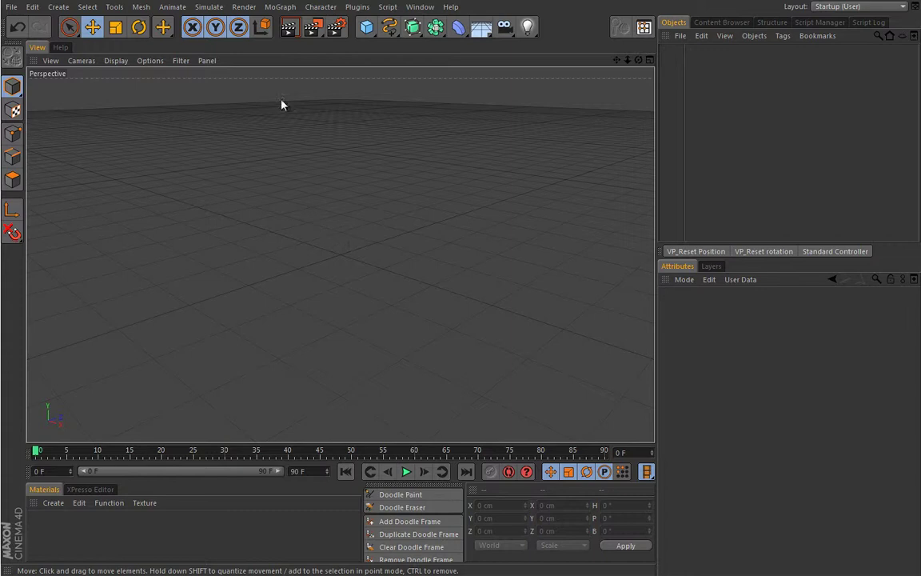
# Add a MoGraph Extrude object, then close the Effector menu without adding any effector.
pyautogui.click(280, 7)
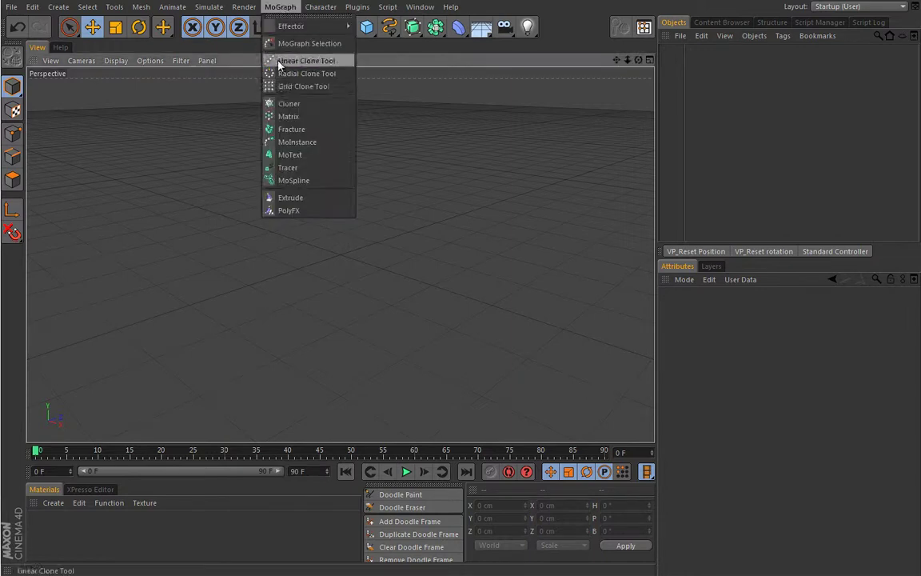
pyautogui.click(289, 198)
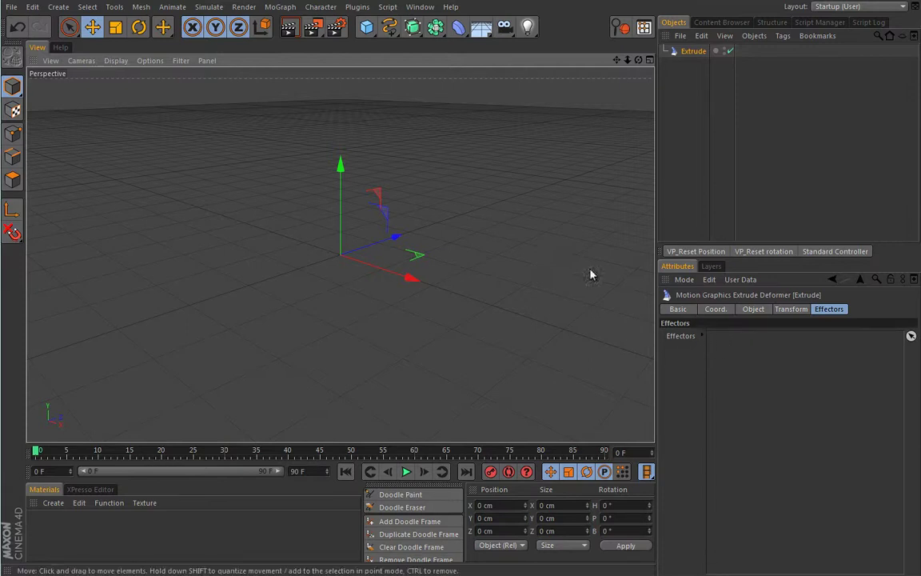
pyautogui.click(281, 8)
pyautogui.moveTo(286, 26)
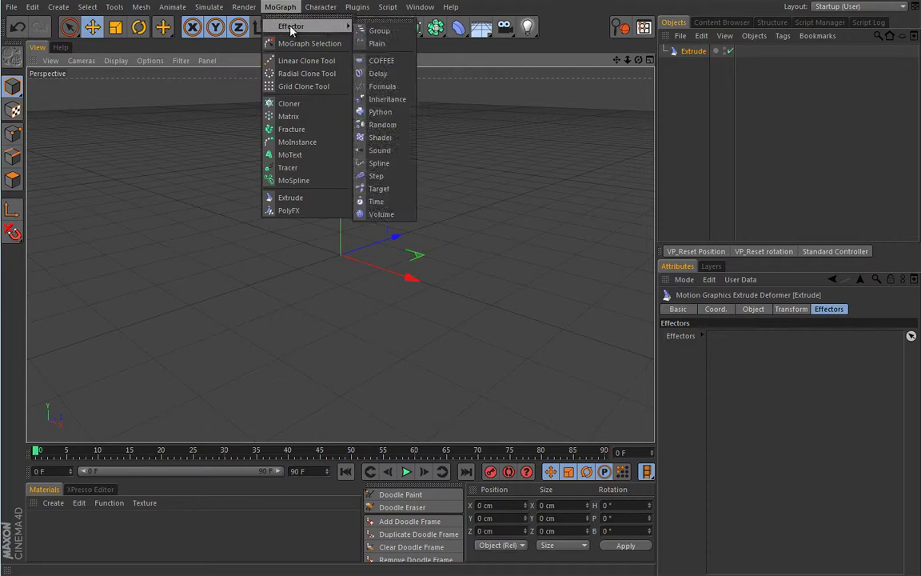
pyautogui.click(320, 264)
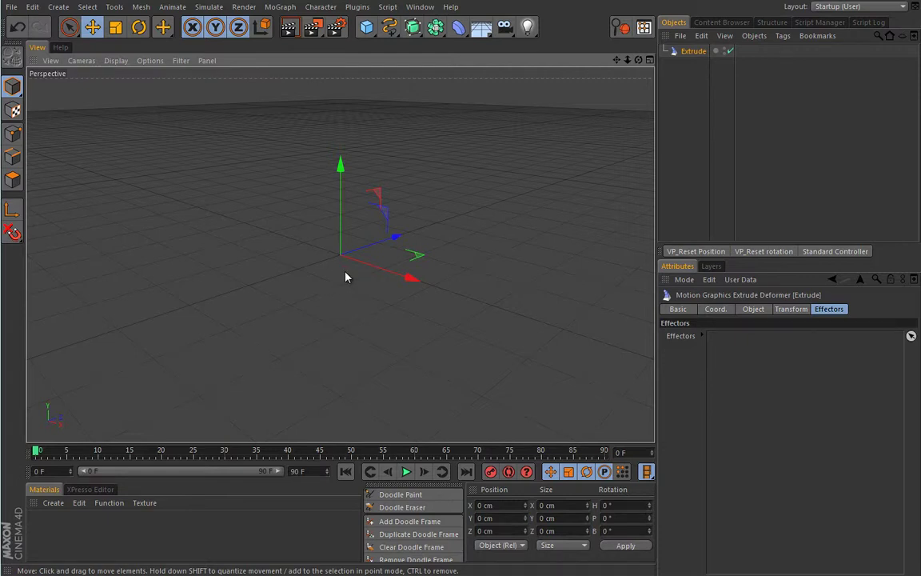
# Add a Plane with 10 width segments and 10 height segments.
pyautogui.click(366, 26)
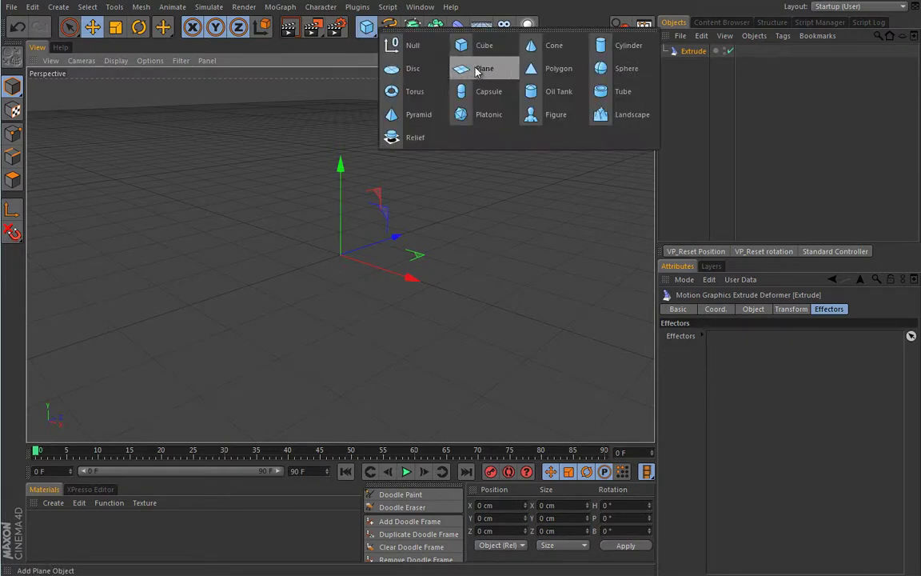
pyautogui.click(482, 69)
pyautogui.click(731, 361)
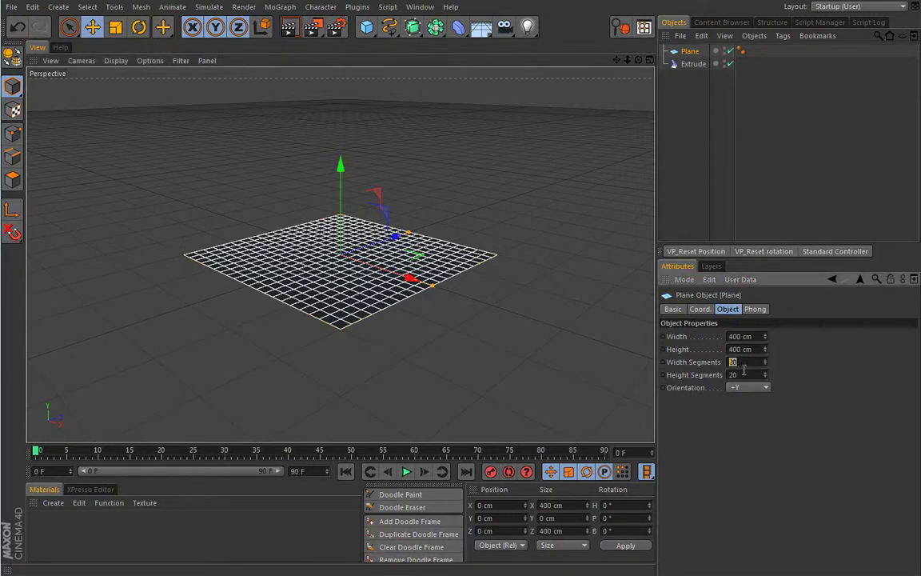
pyautogui.write('10')
pyautogui.press('Tab')
pyautogui.write('10')
pyautogui.press('Return')
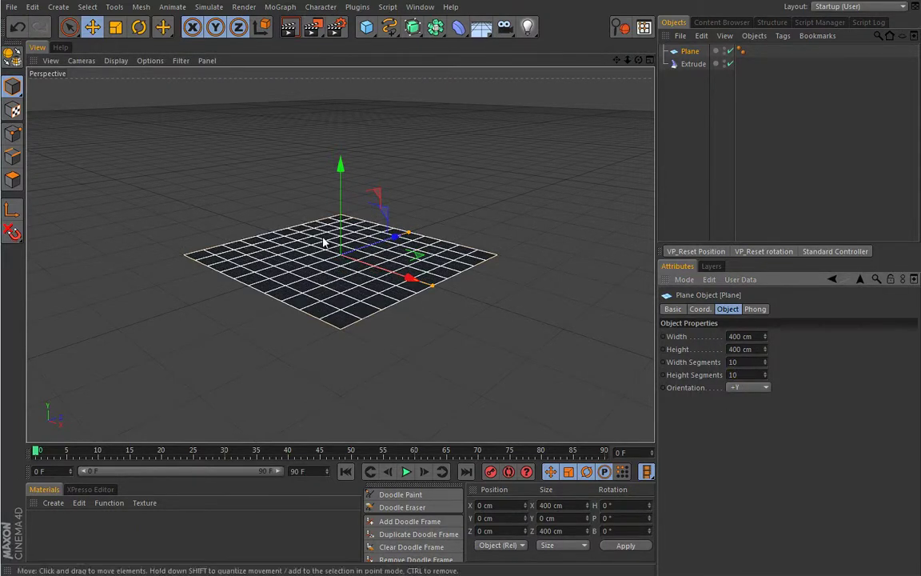
pyautogui.keyDown('alt'); pyautogui.moveTo(316, 232); pyautogui.dragTo(294, 299); pyautogui.keyUp('alt')
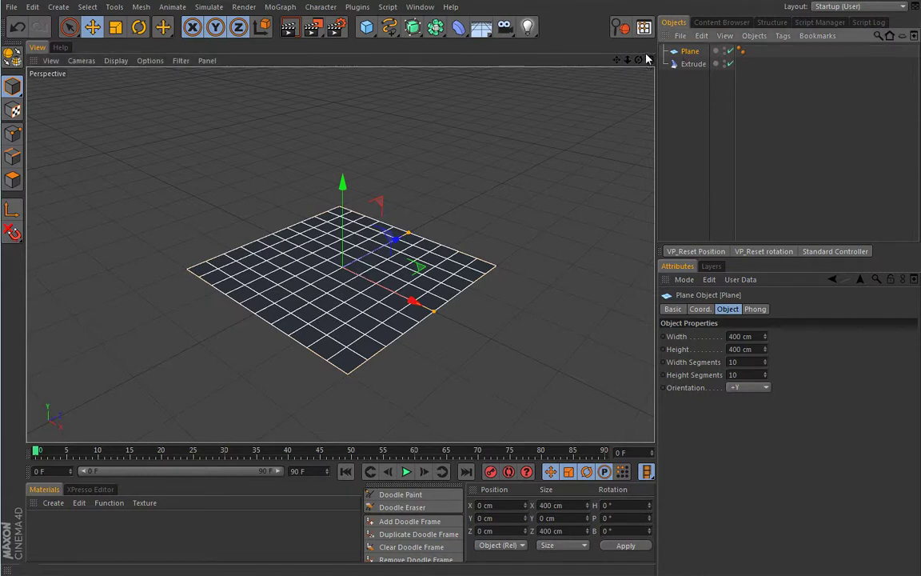
# Put a Correction deformer under the plane and switch the viewport to Gouraud Shading (Lines).
pyautogui.click(458, 28)
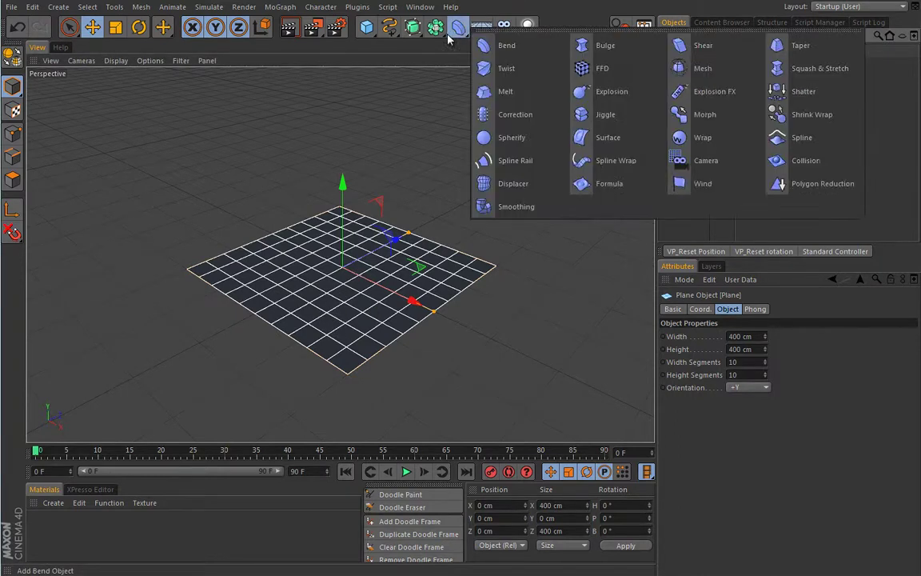
pyautogui.keyDown('shift'); pyautogui.click(510, 118); pyautogui.keyUp('shift')
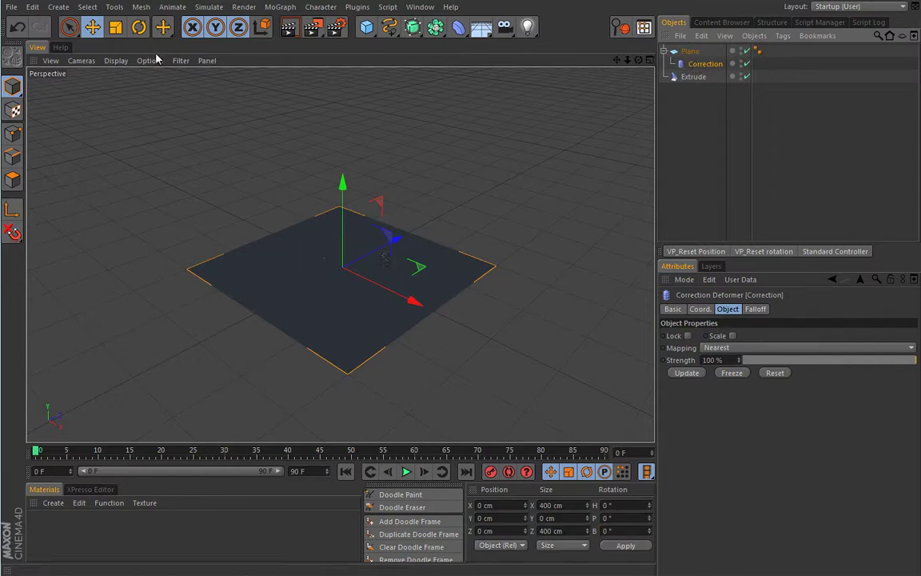
pyautogui.click(115, 60)
pyautogui.click(144, 90)
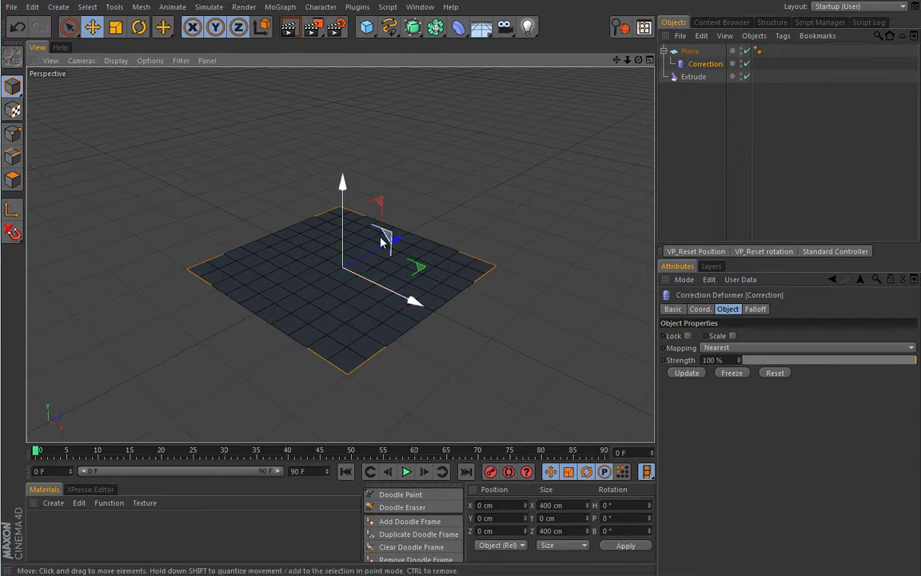
# In Polygons mode, select eight scattered polygons across the plane.
pyautogui.click(12, 134)
pyautogui.click(12, 157)
pyautogui.click(12, 179)
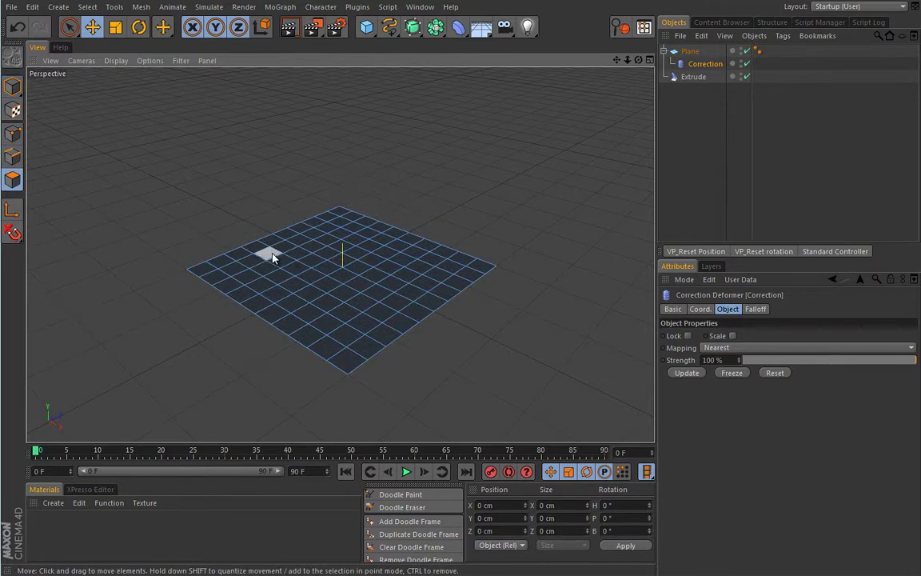
pyautogui.click(234, 272)
pyautogui.keyDown('shift'); pyautogui.click(330, 316); pyautogui.keyUp('shift')
pyautogui.keyDown('shift'); pyautogui.click(424, 289); pyautogui.keyUp('shift')
pyautogui.keyDown('shift'); pyautogui.click(356, 232); pyautogui.keyUp('shift')
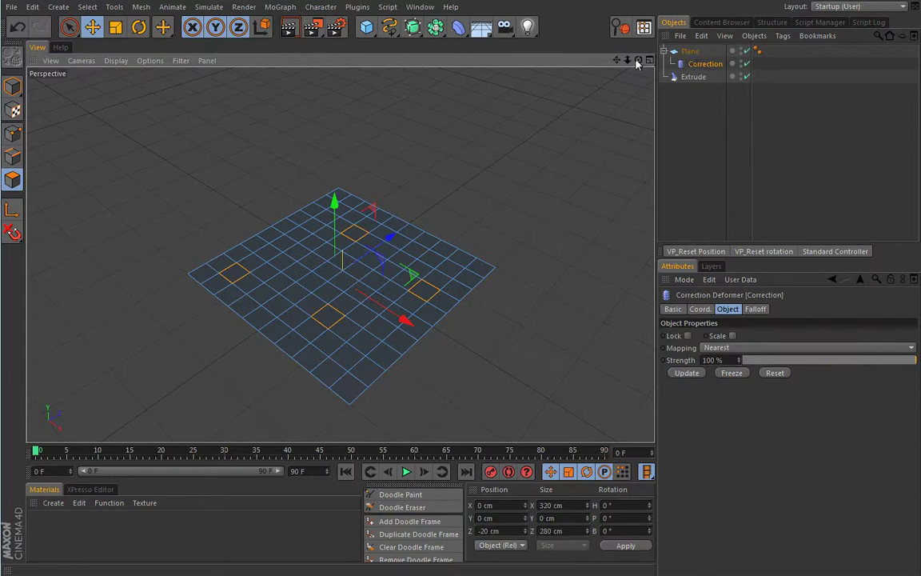
pyautogui.keyDown('shift'); pyautogui.click(311, 262); pyautogui.keyUp('shift')
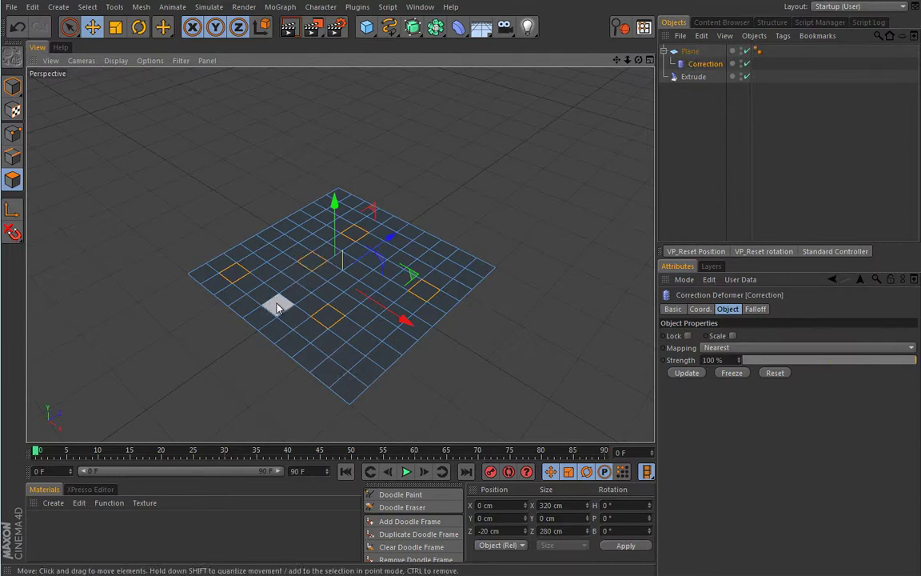
pyautogui.keyDown('shift'); pyautogui.click(268, 233); pyautogui.keyUp('shift')
pyautogui.keyDown('shift'); pyautogui.click(407, 334); pyautogui.keyUp('shift')
pyautogui.keyDown('shift'); pyautogui.click(347, 388); pyautogui.keyUp('shift')
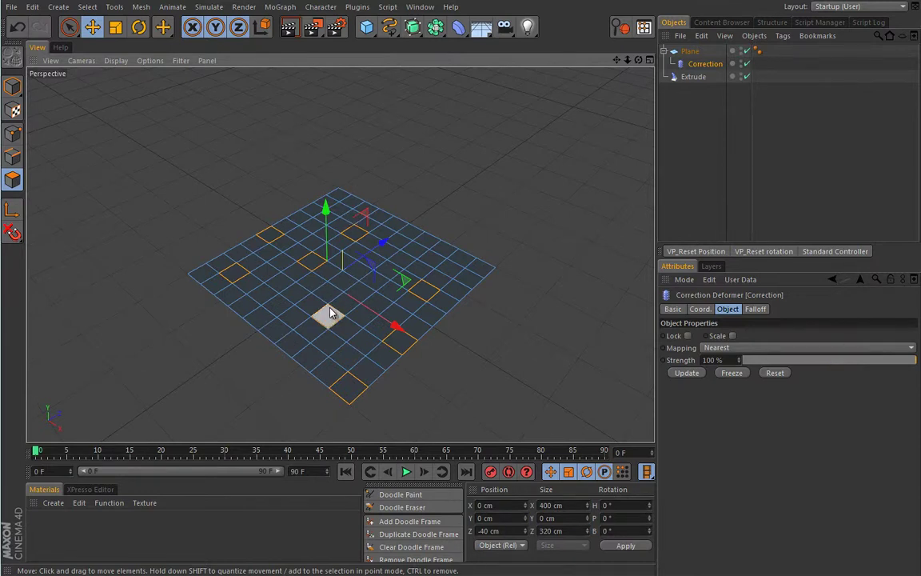
# Store the selected polygons as a Polygon Selection tag with Set Selection.
pyautogui.press('v')
pyautogui.moveTo(294, 298)
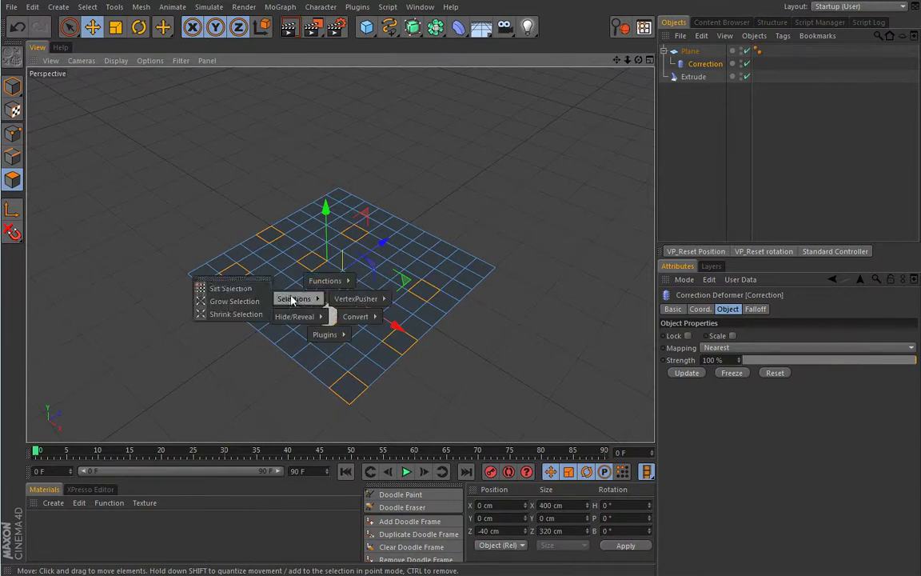
pyautogui.click(240, 288)
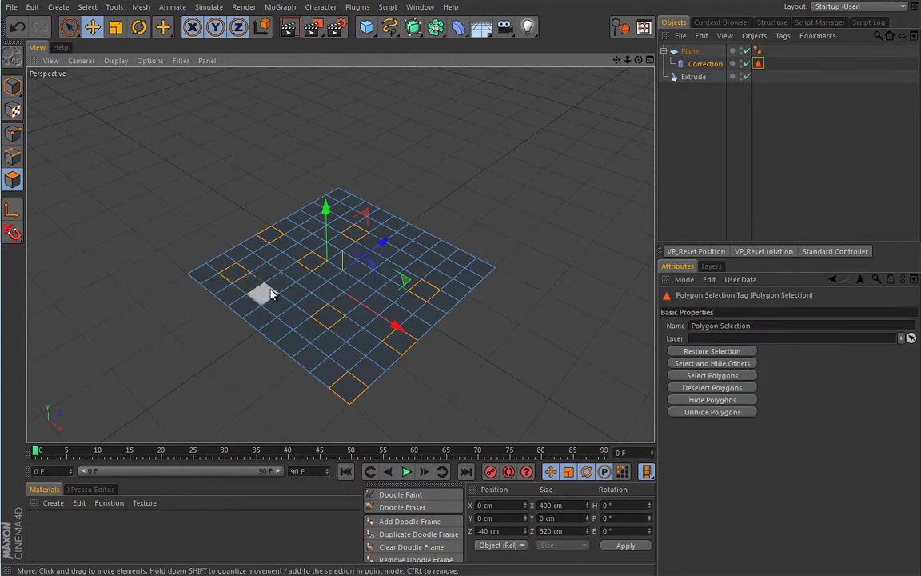
pyautogui.click(88, 7)
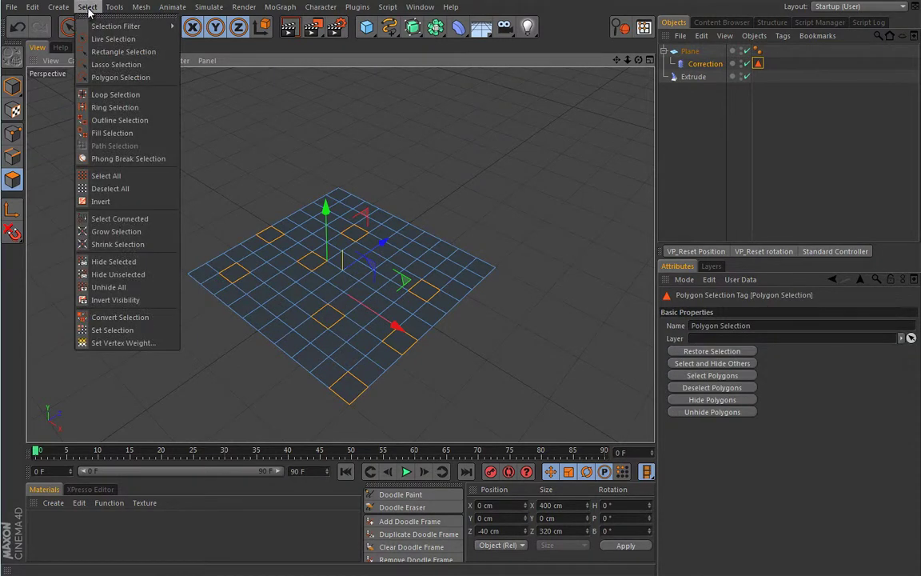
pyautogui.click(88, 7)
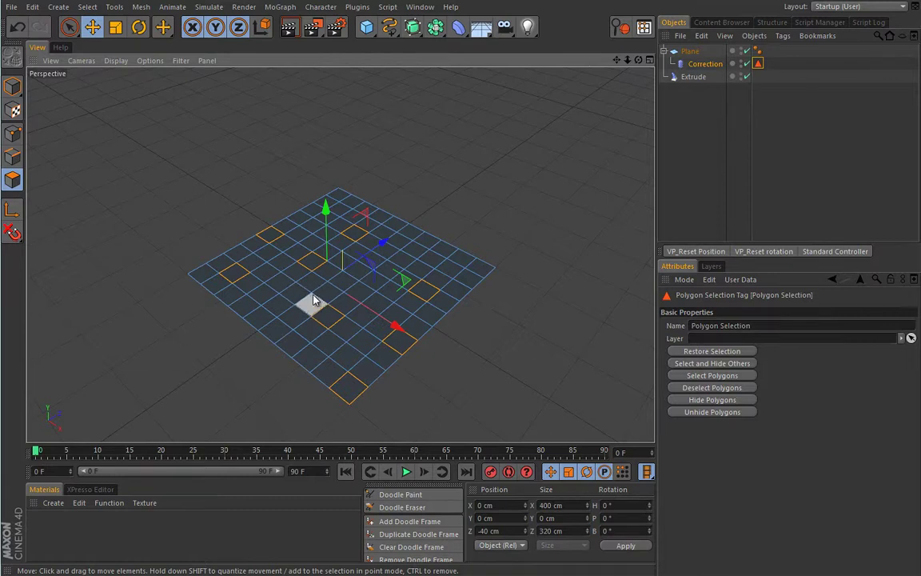
# Create a Mat material with specular off and an orange-yellow colour.
pyautogui.doubleClick(40, 527)
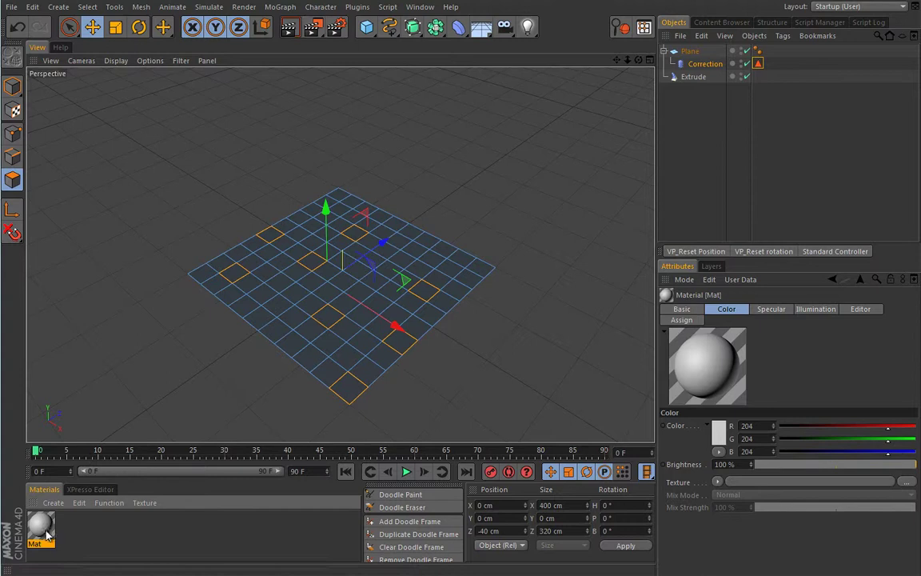
pyautogui.doubleClick(47, 534)
pyautogui.click(98, 257)
pyautogui.click(184, 60)
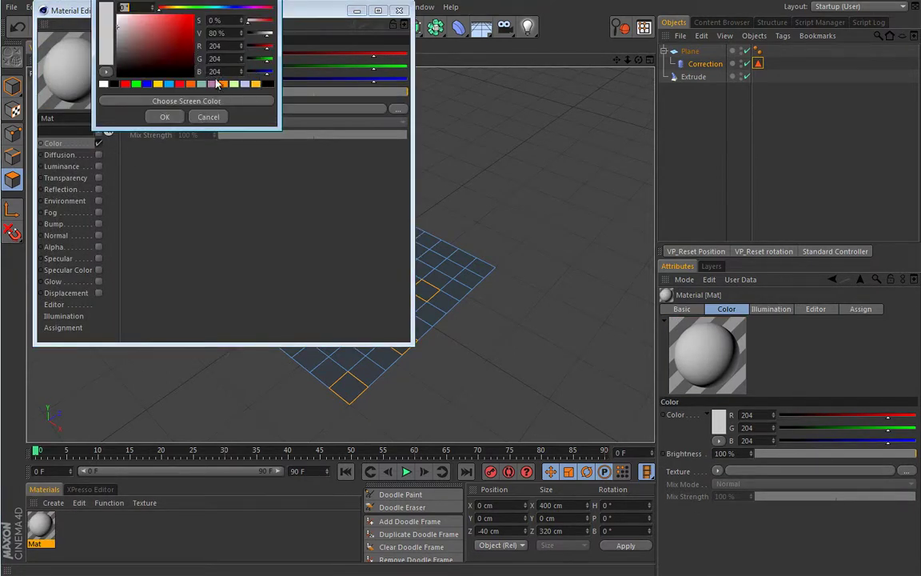
pyautogui.click(231, 83)
pyautogui.click(165, 117)
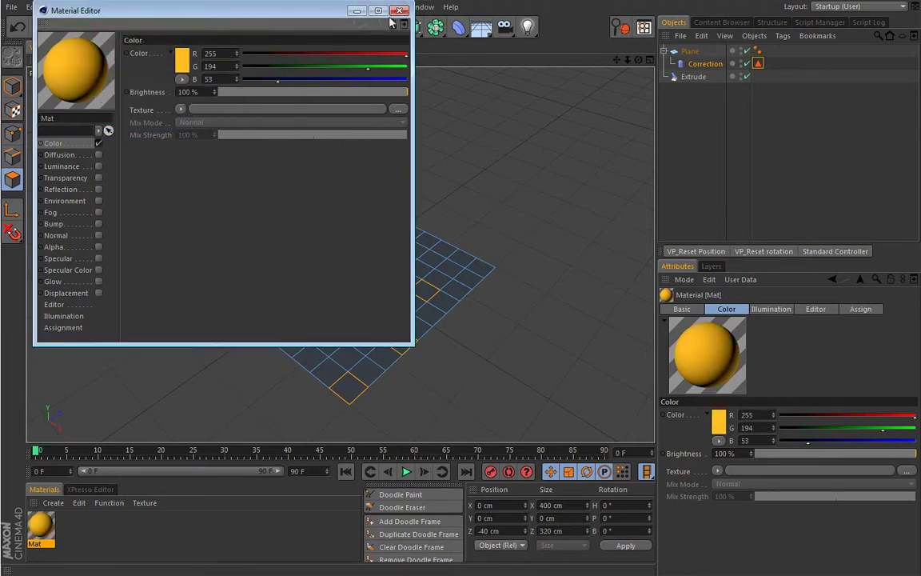
pyautogui.click(400, 10)
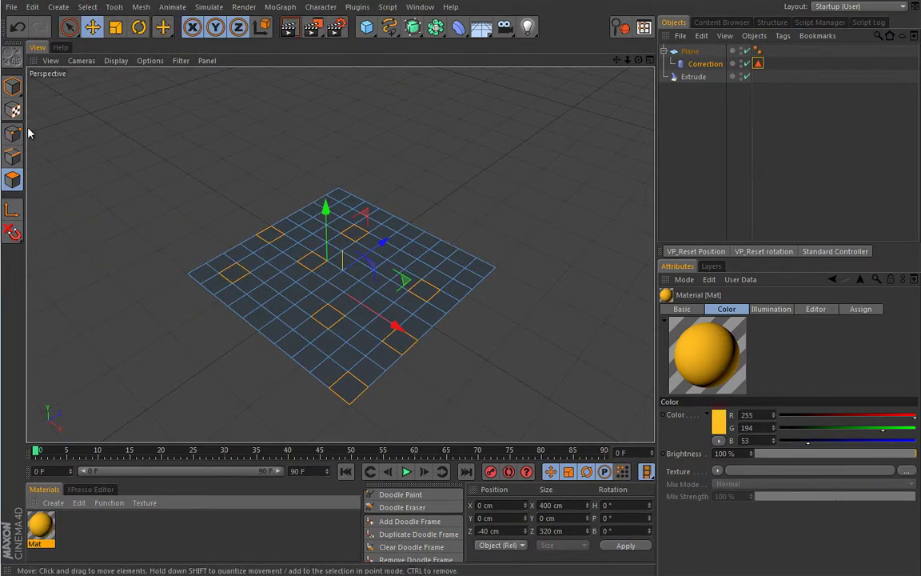
# Apply Mat restricted to the Polygon Selection, and move both tags onto the Plane.
pyautogui.click(12, 86)
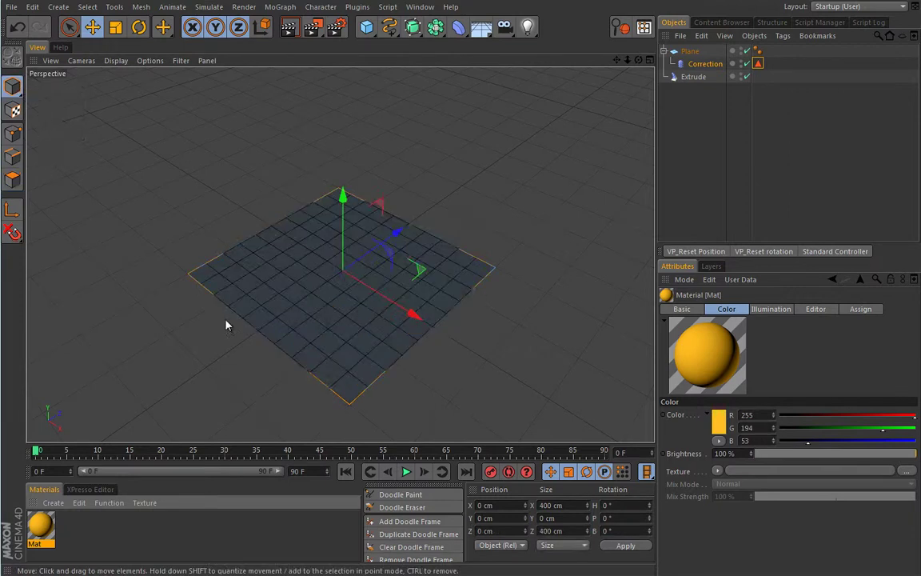
pyautogui.moveTo(40, 525); pyautogui.dragTo(708, 67)
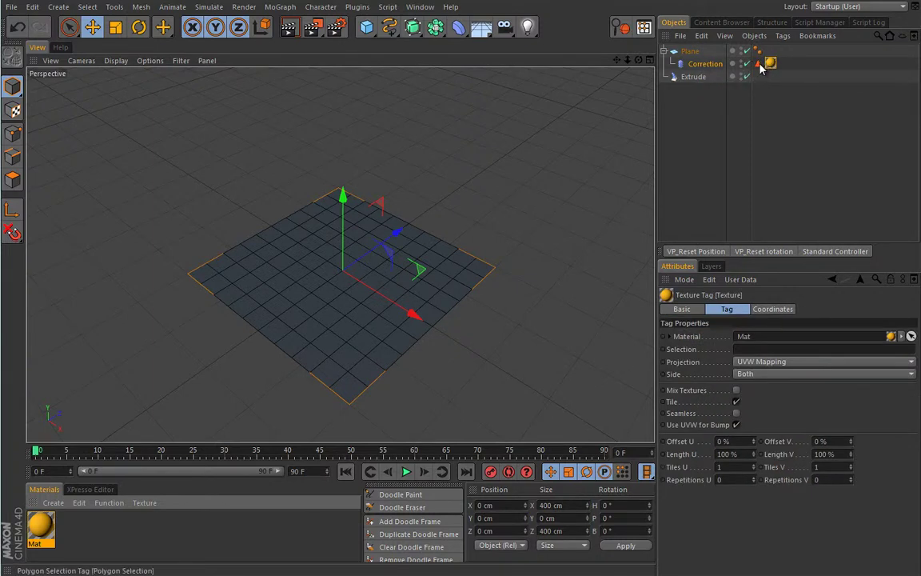
pyautogui.moveTo(758, 64); pyautogui.dragTo(737, 351)
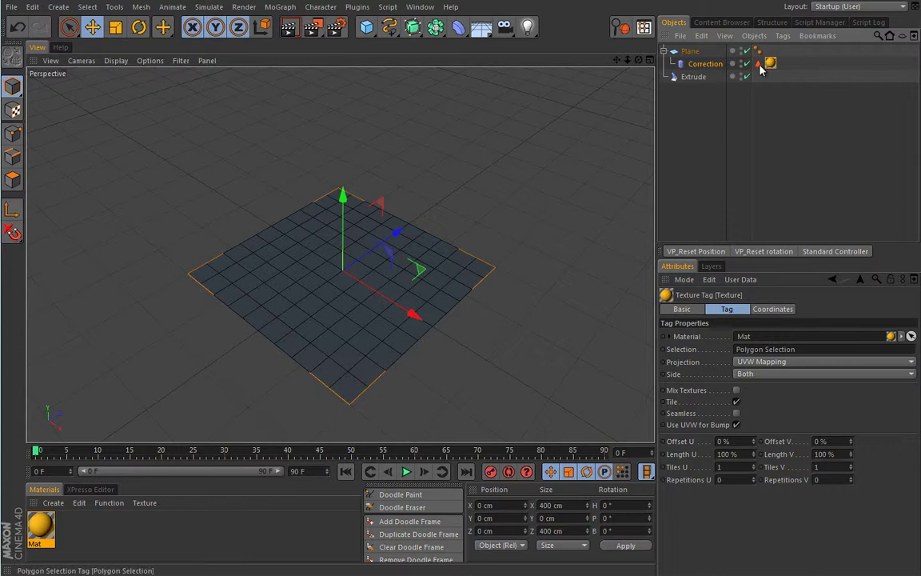
pyautogui.moveTo(762, 68); pyautogui.dragTo(697, 53)
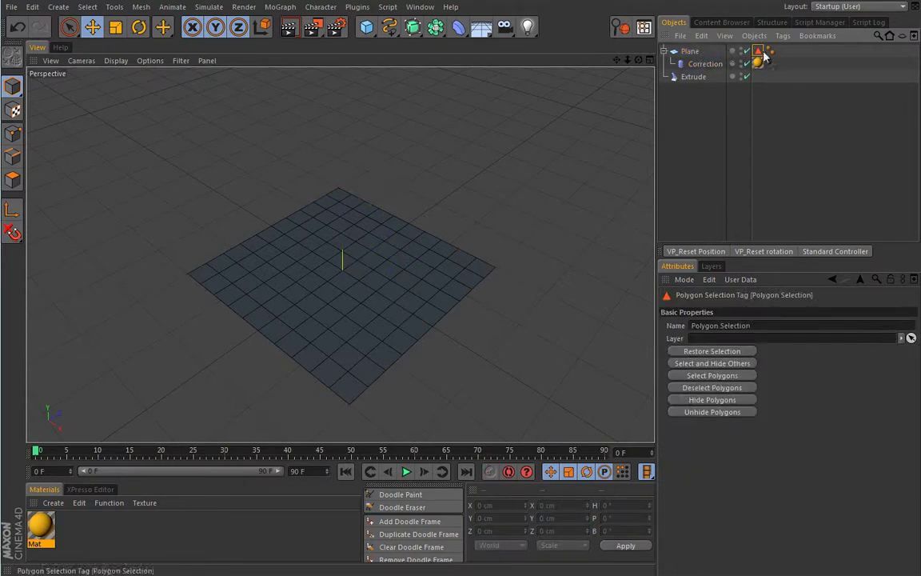
pyautogui.moveTo(759, 64); pyautogui.dragTo(783, 51)
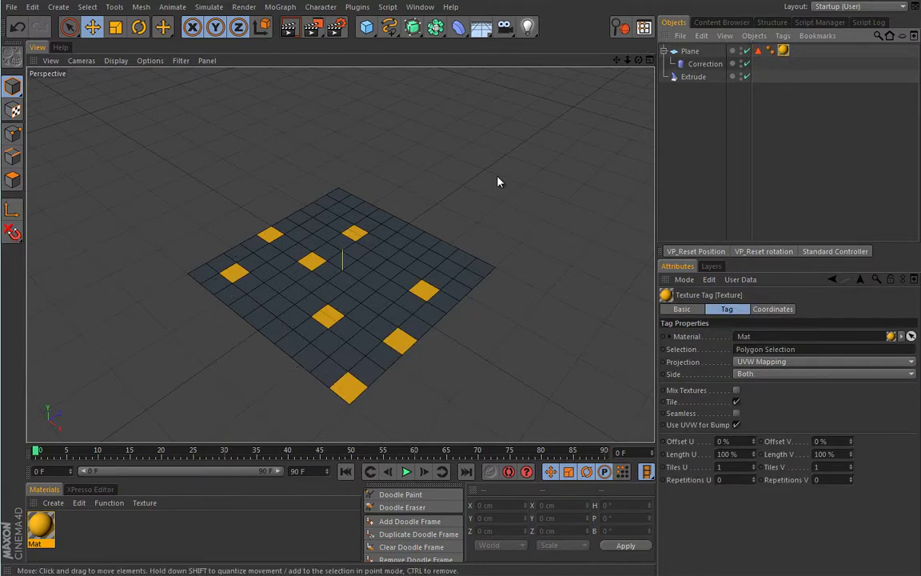
# Delete the Correction deformer, then reselect the Plane and check its Width Segments.
pyautogui.click(690, 51)
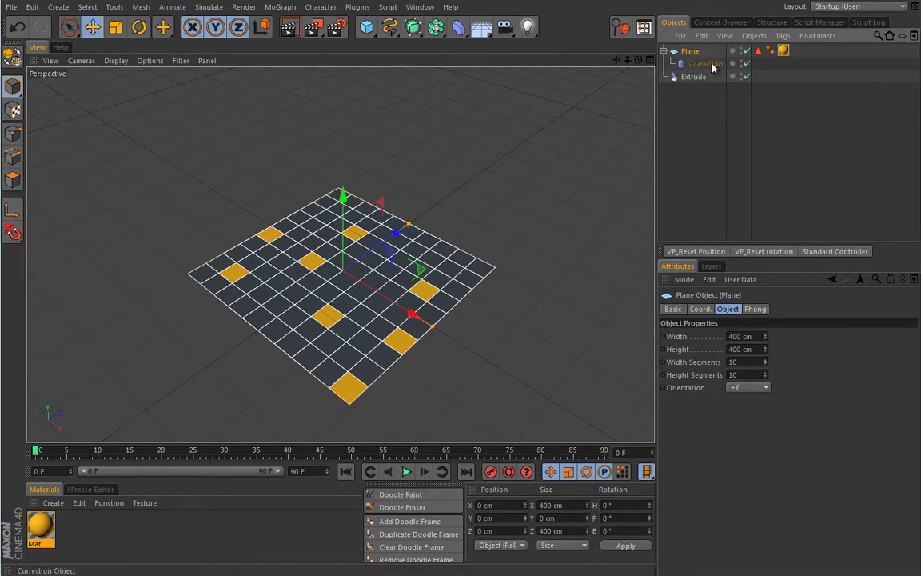
pyautogui.click(758, 51)
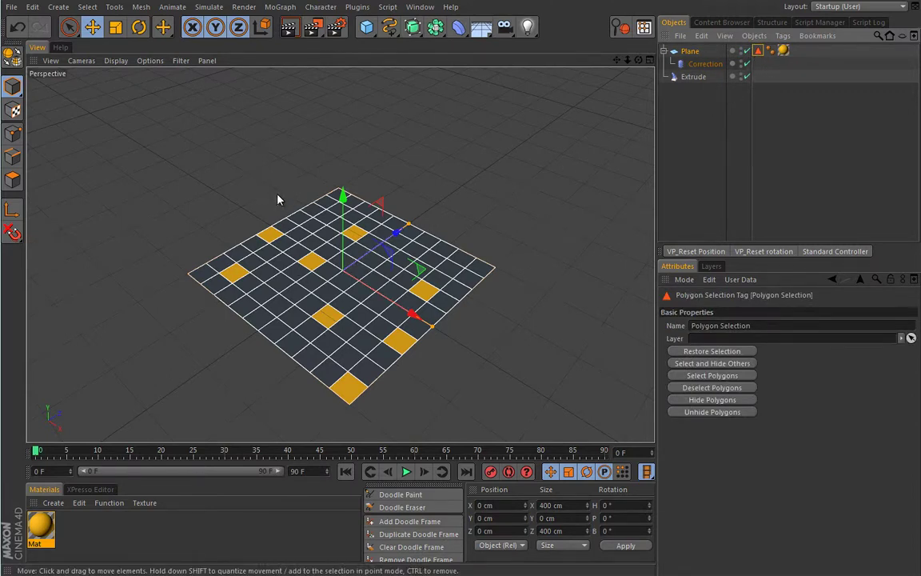
pyautogui.click(341, 255)
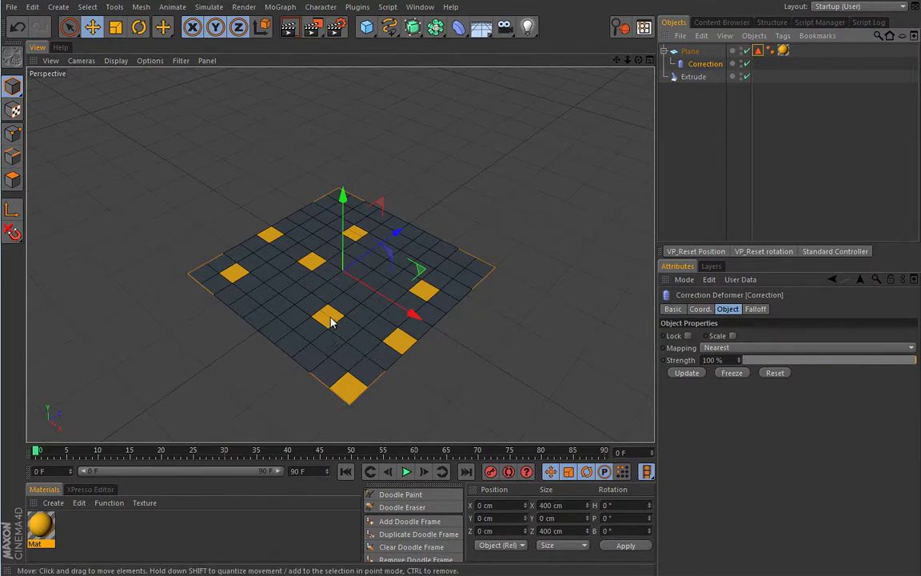
pyautogui.press('Delete')
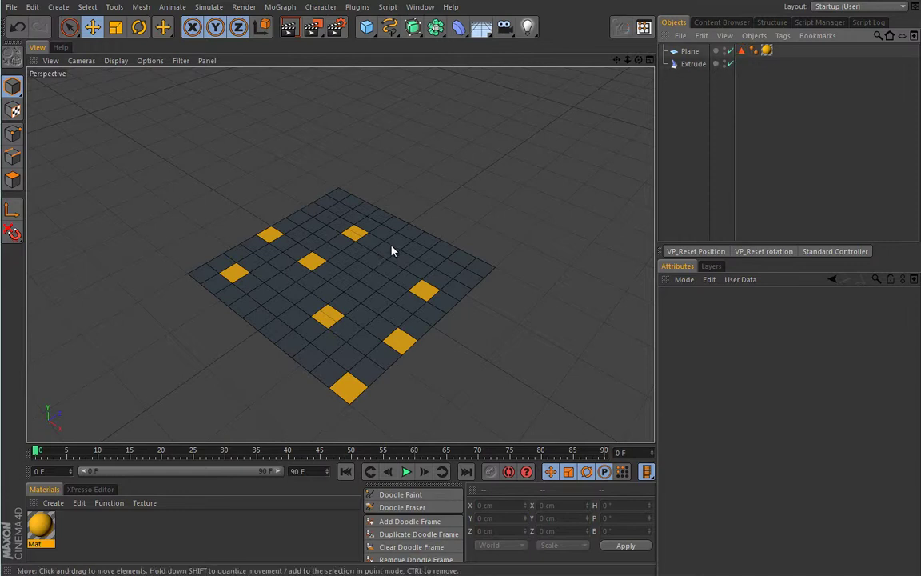
pyautogui.click(689, 51)
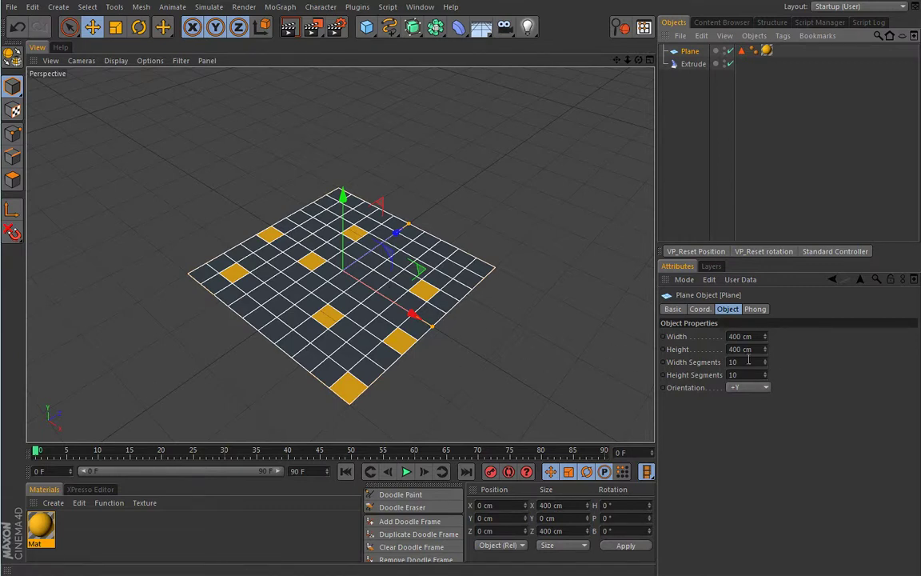
pyautogui.moveTo(766, 365); pyautogui.dragTo(765, 366)
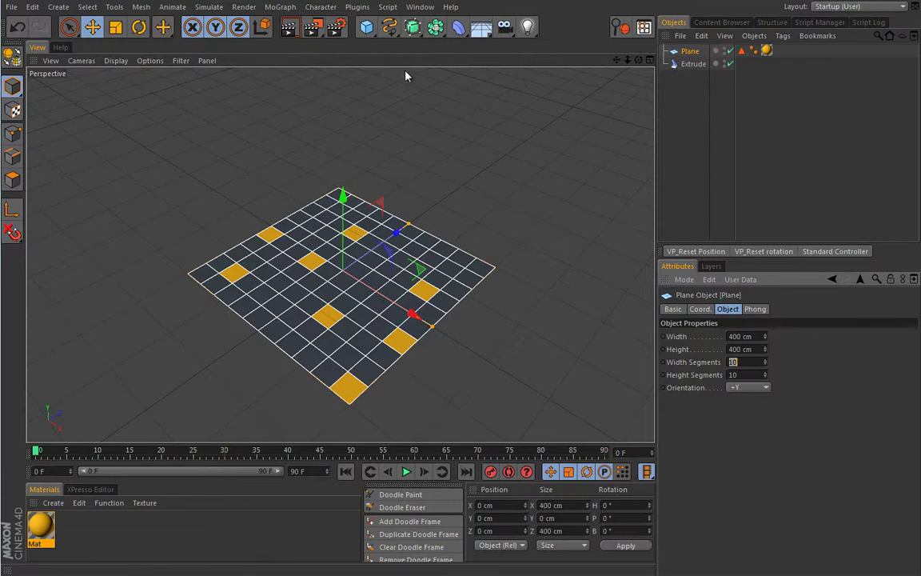
pyautogui.moveTo(689, 52); pyautogui.dragTo(694, 53)
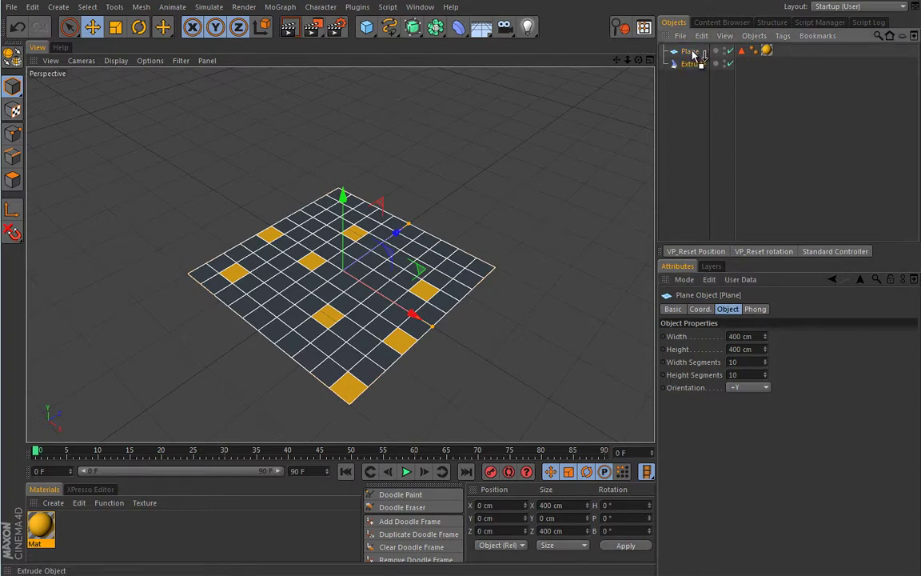
# Nest Extrude under the Plane with 4 steps, a P.Z offset, limited to the Polygon Selection.
pyautogui.moveTo(694, 54); pyautogui.dragTo(696, 60)
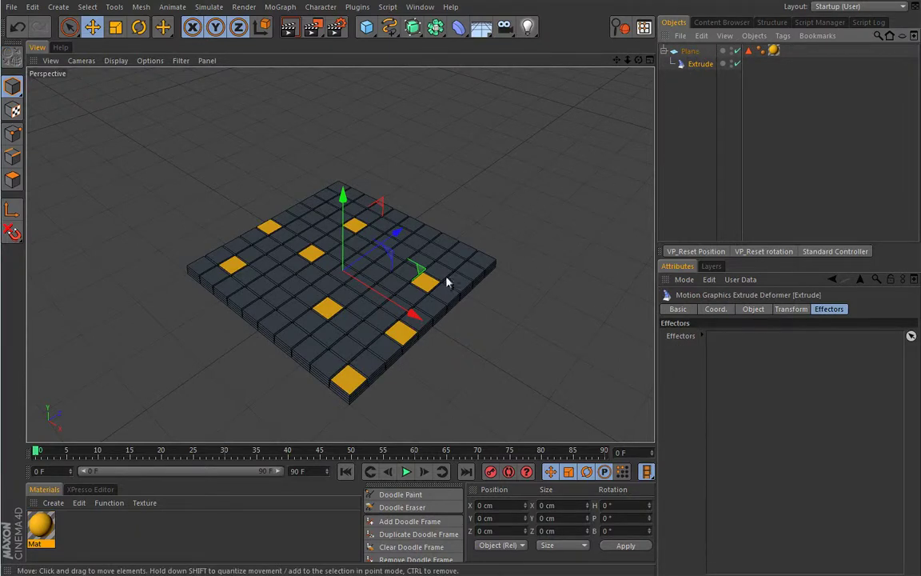
pyautogui.click(750, 308)
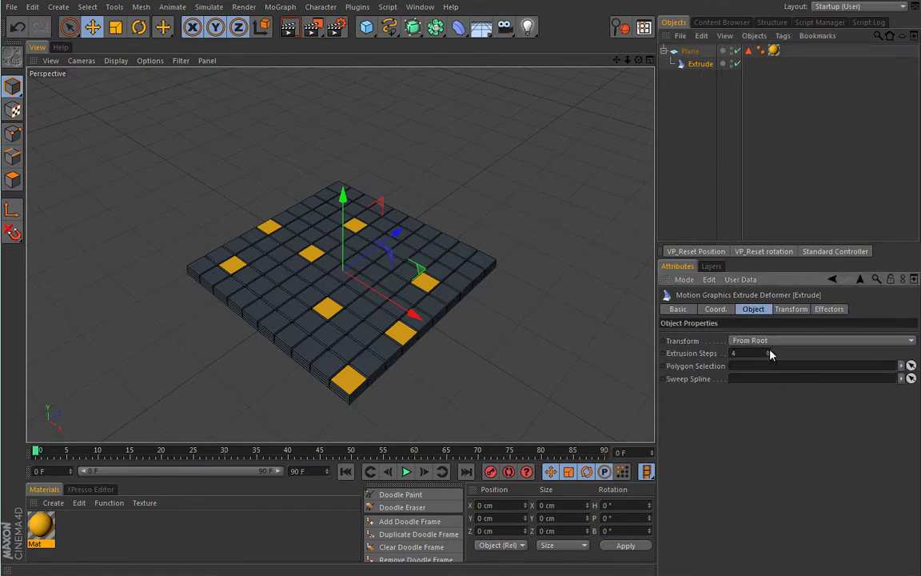
pyautogui.moveTo(769, 358); pyautogui.dragTo(725, 368)
pyautogui.click(790, 309)
pyautogui.click(753, 309)
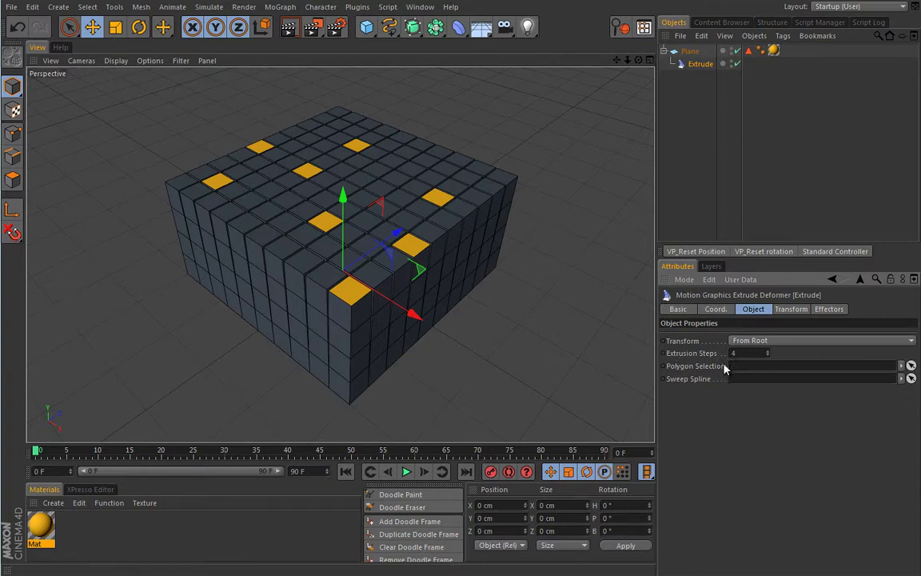
pyautogui.moveTo(748, 50); pyautogui.dragTo(739, 368)
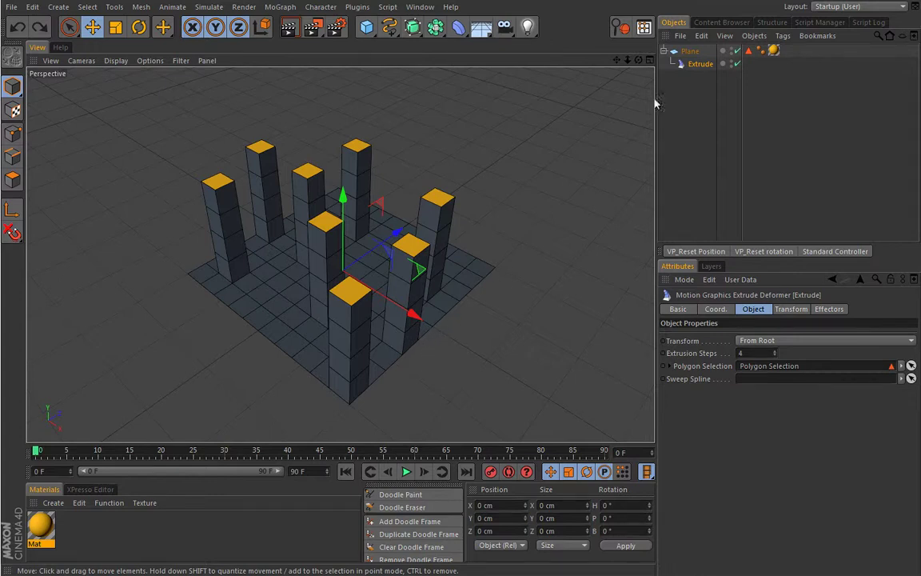
pyautogui.click(829, 309)
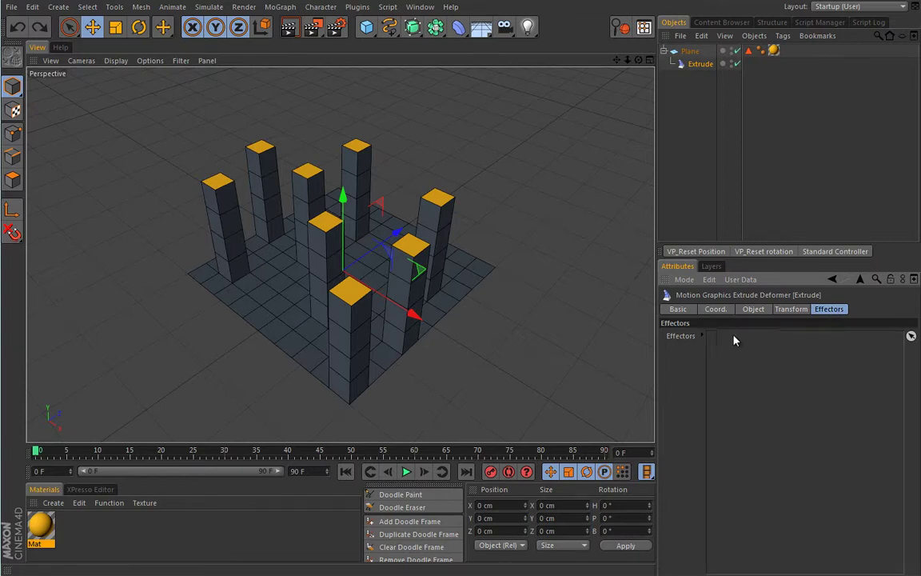
# Add a Formula effector using 45° R.B rotation instead of scale or position, and play it.
pyautogui.click(280, 8)
pyautogui.moveTo(289, 29)
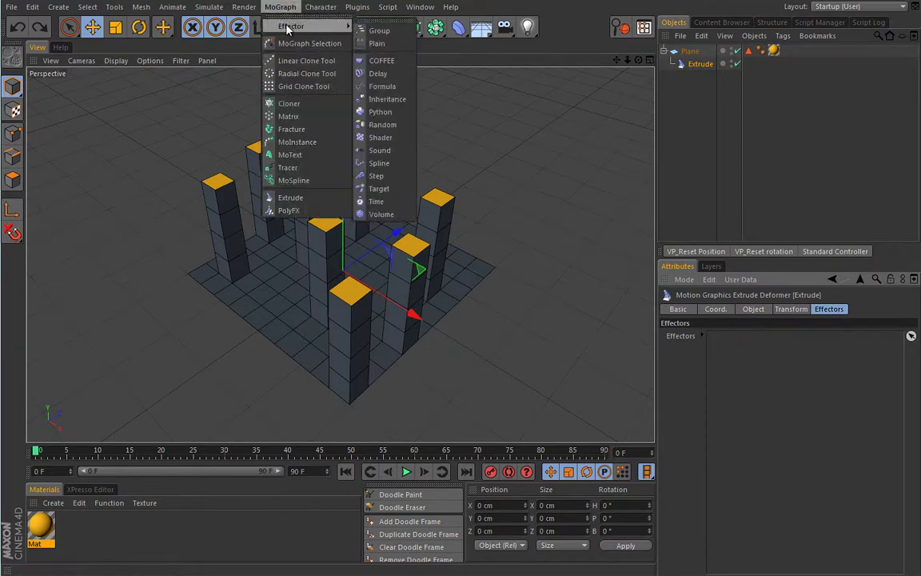
pyautogui.click(386, 88)
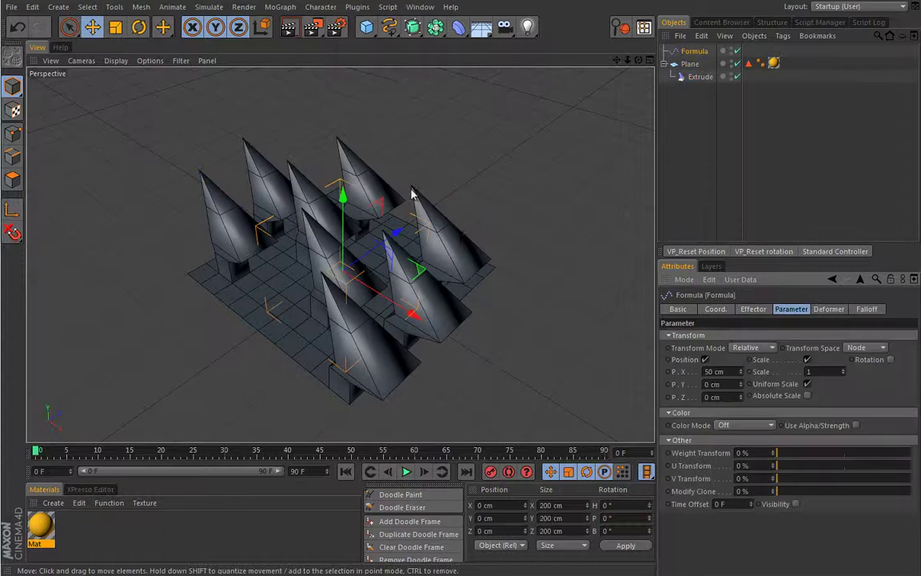
pyautogui.click(776, 359)
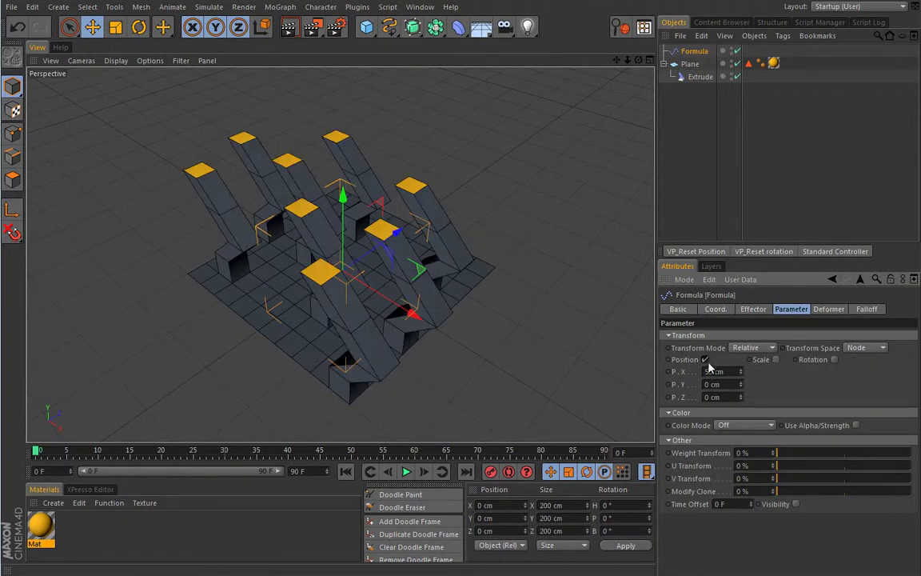
pyautogui.click(705, 359)
pyautogui.click(811, 360)
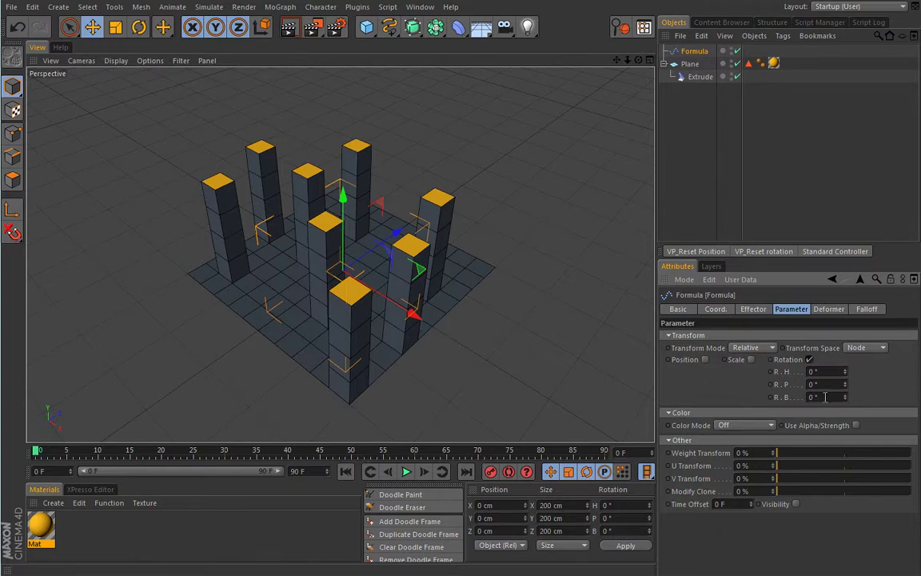
pyautogui.click(826, 397)
pyautogui.write('45')
pyautogui.press('Return')
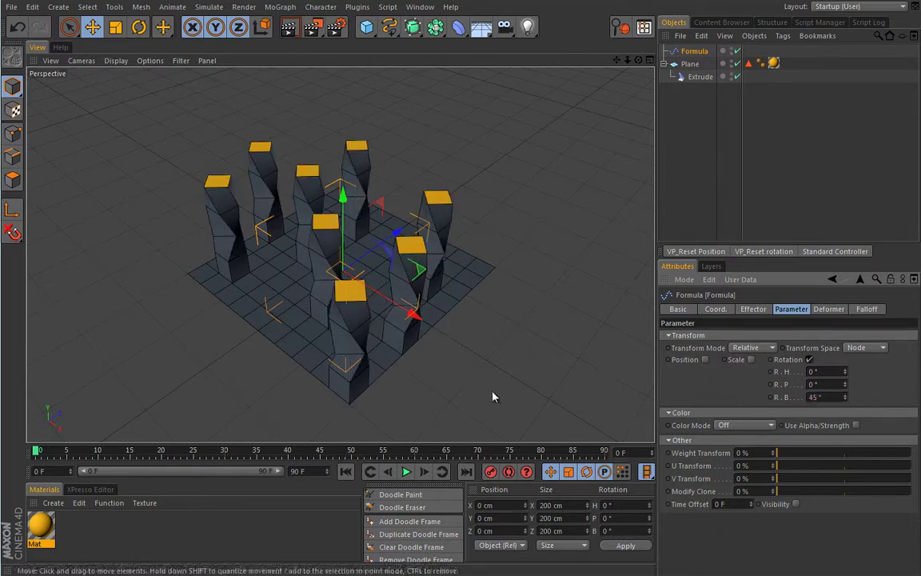
pyautogui.press('F8')
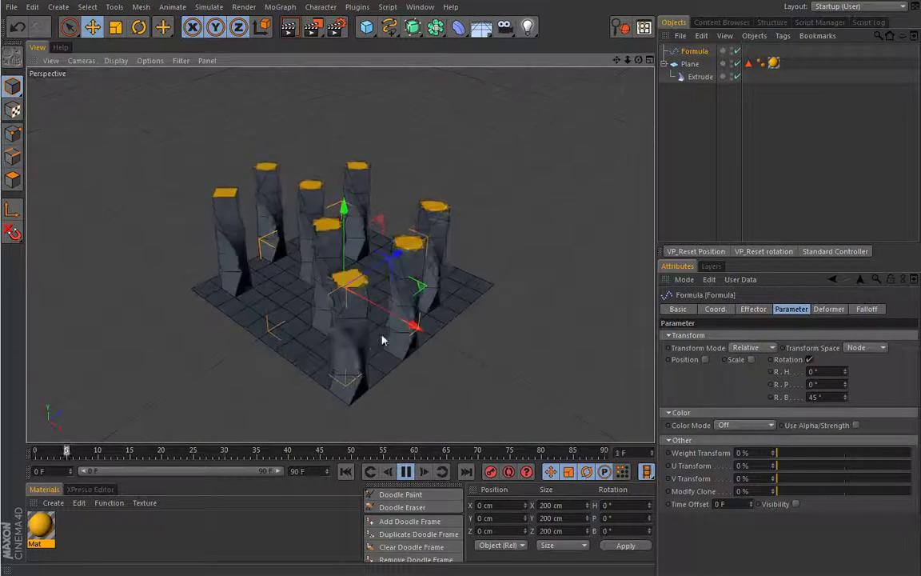
# Switch the Formula effector from rotation to position with P.X 0 cm and P.Y 50 cm.
pyautogui.click(810, 360)
pyautogui.click(705, 359)
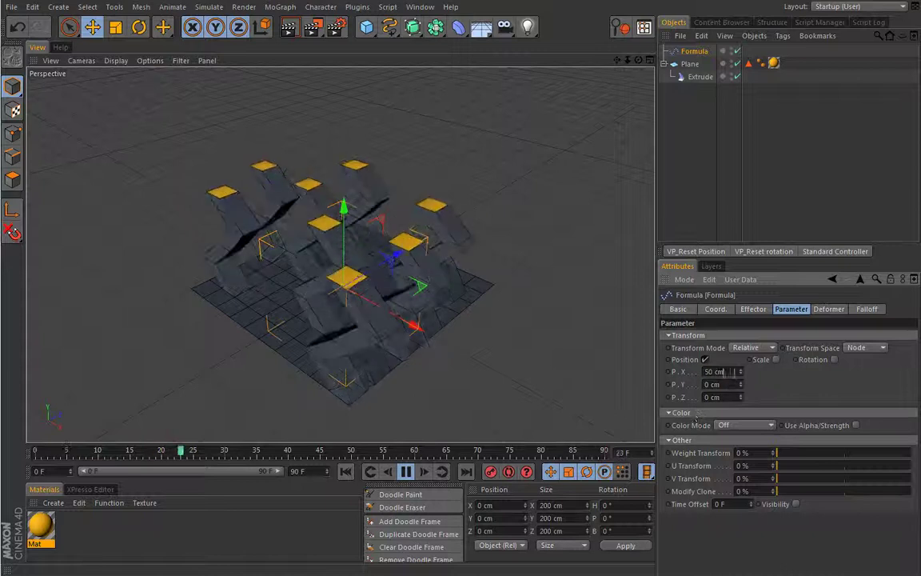
pyautogui.write('0')
pyautogui.press('Tab')
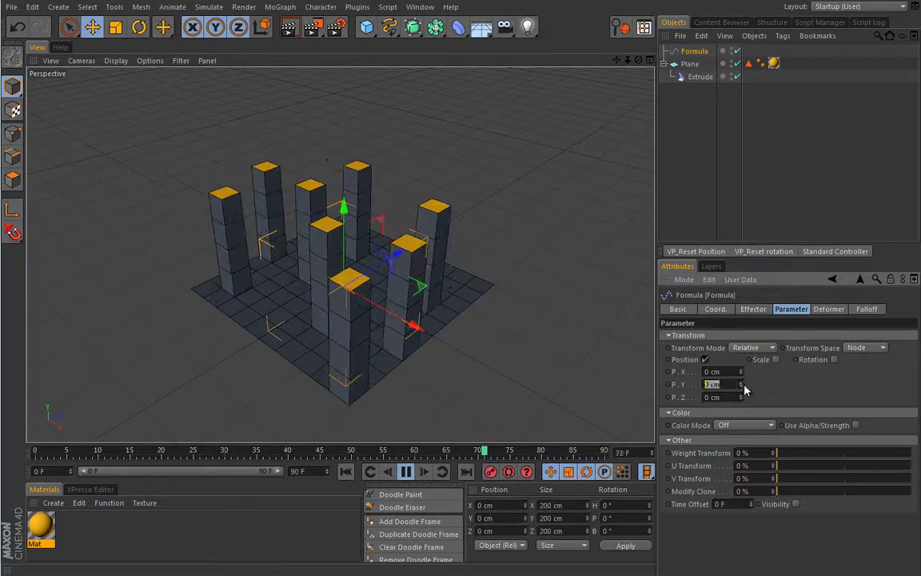
pyautogui.write('50')
pyautogui.press('Return')
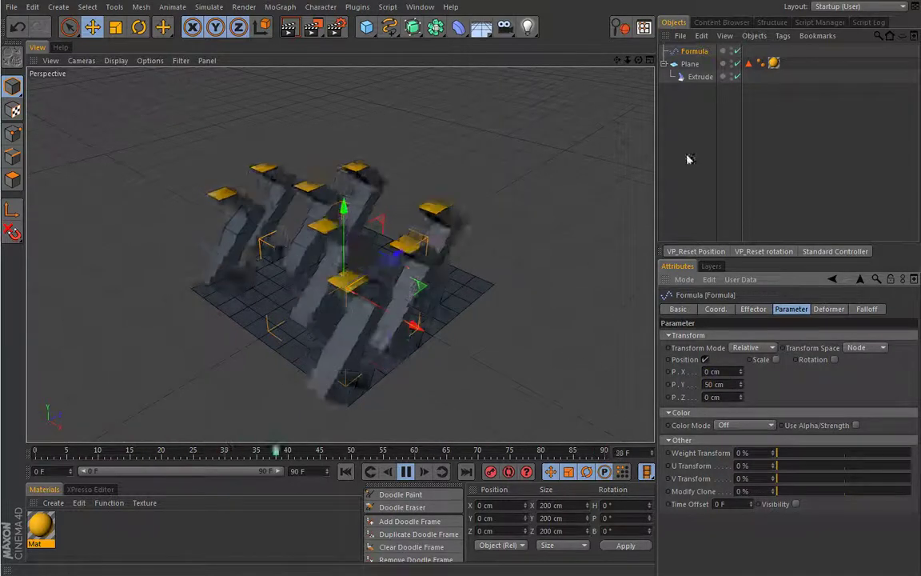
# Try the Extrude deformer's per-step transform mode, then revert it to the root mode.
pyautogui.click(697, 76)
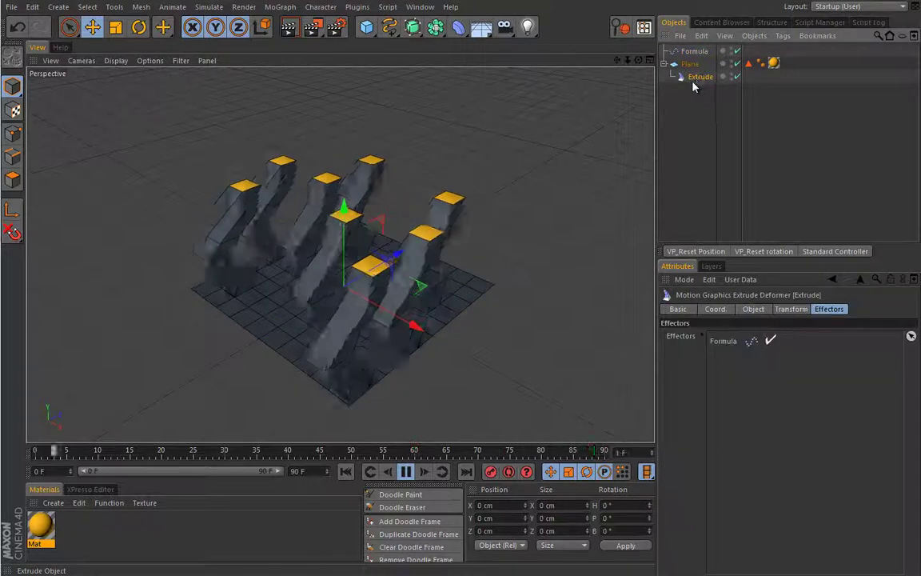
pyautogui.click(689, 64)
pyautogui.click(697, 77)
pyautogui.click(753, 309)
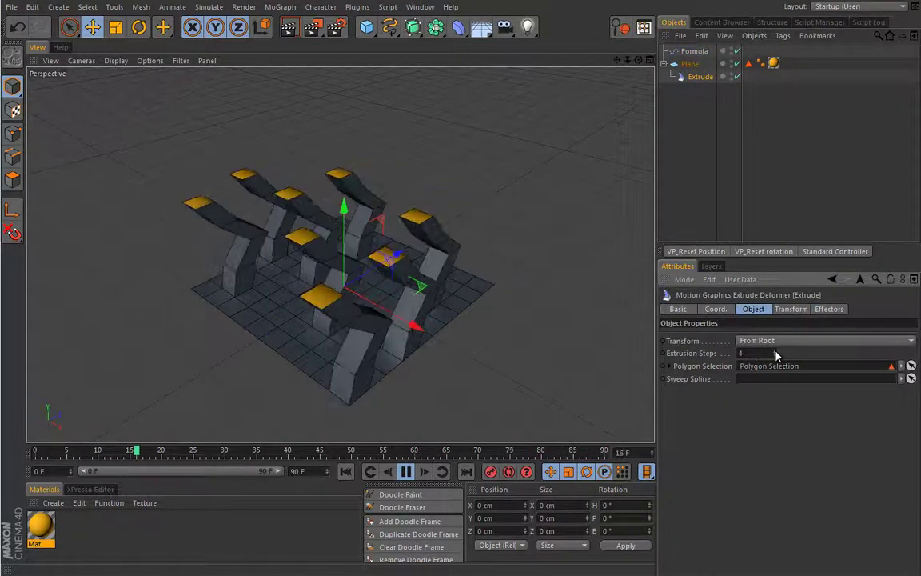
pyautogui.click(781, 342)
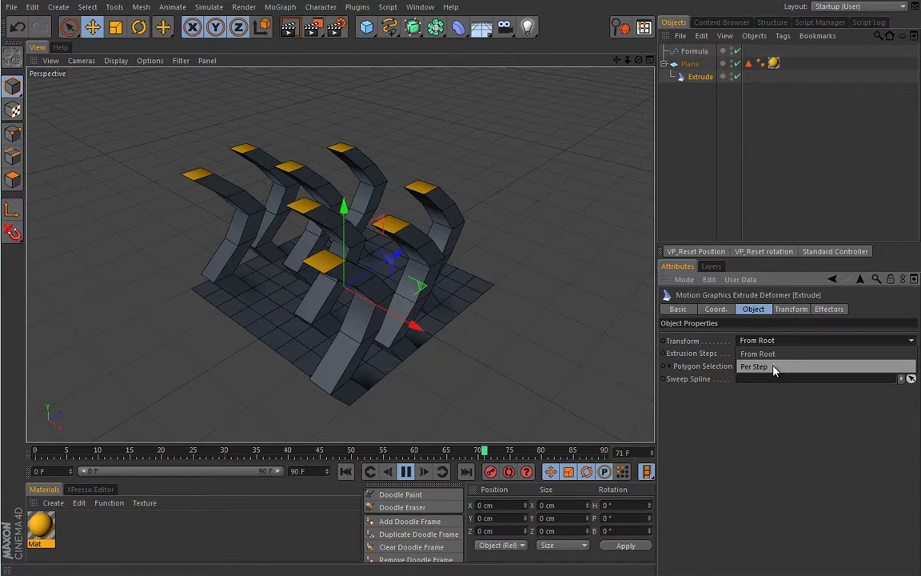
pyautogui.click(774, 367)
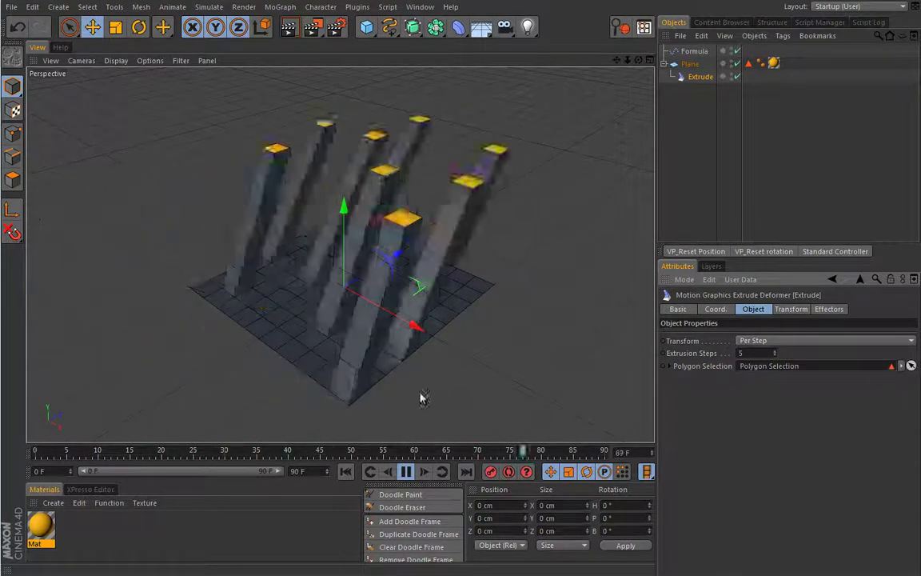
pyautogui.click(761, 341)
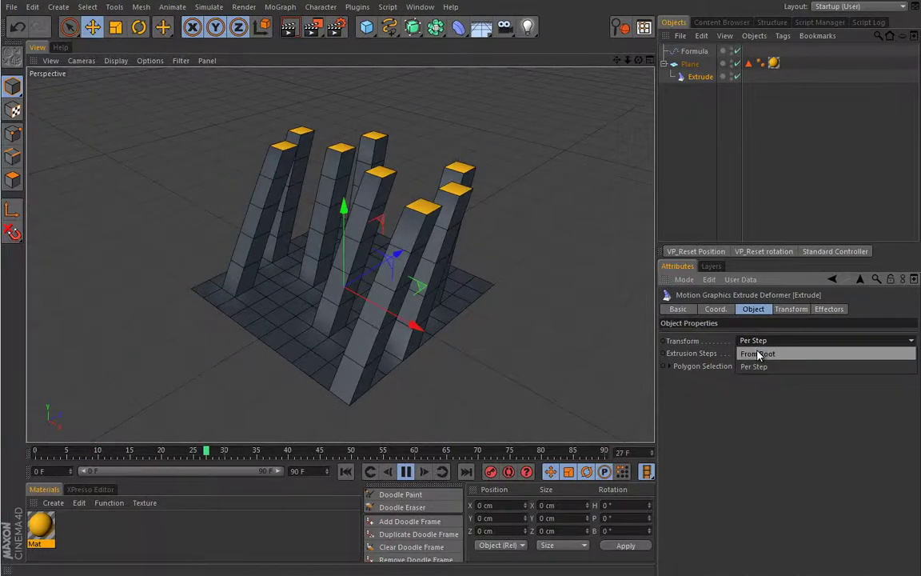
pyautogui.click(759, 354)
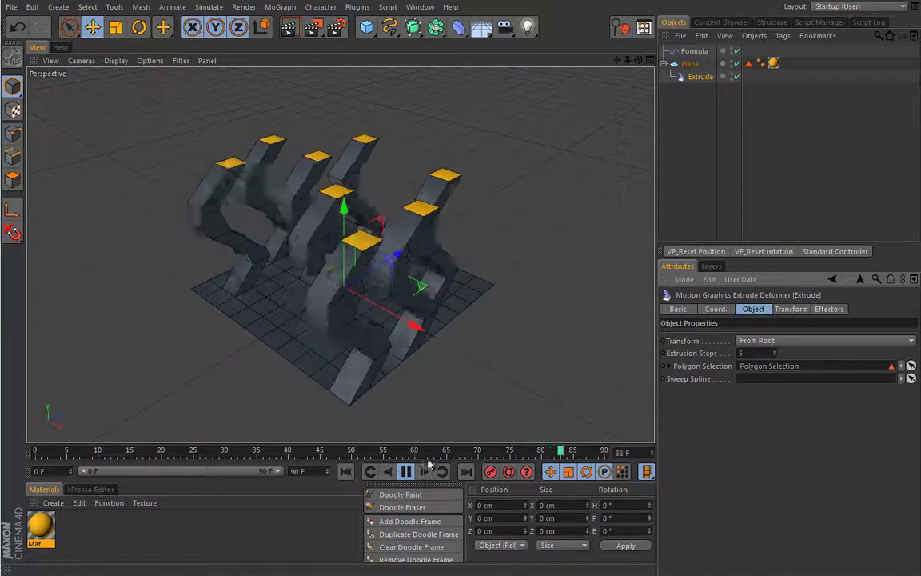
# Lower the Extrude step scale to about 0.75/0.82/0.83, stop playback and rewind to frame 0.
pyautogui.click(791, 309)
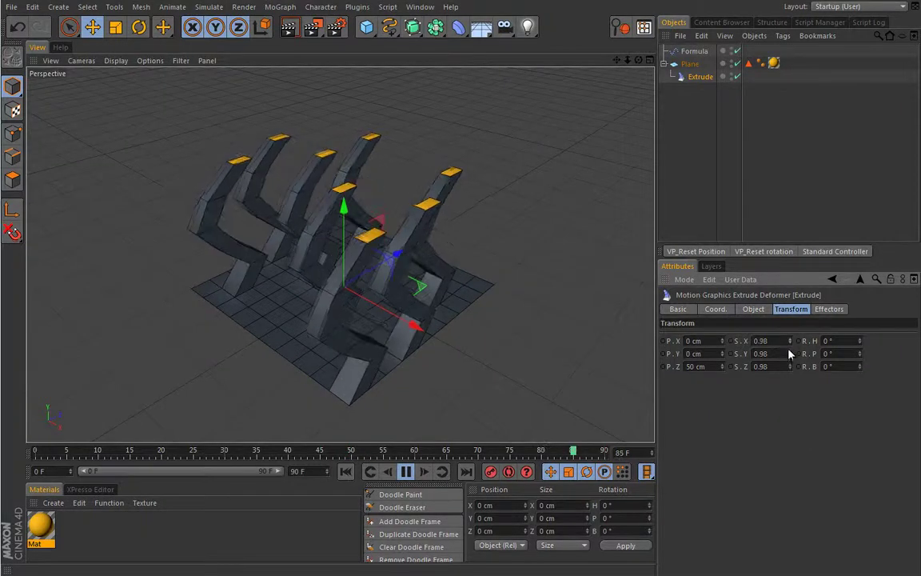
pyautogui.moveTo(789, 358); pyautogui.dragTo(787, 384)
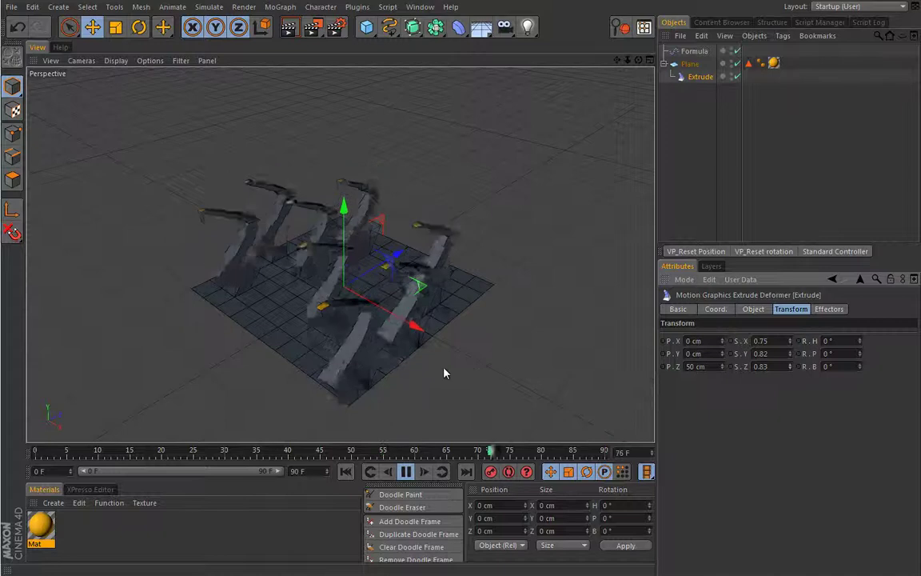
pyautogui.click(406, 472)
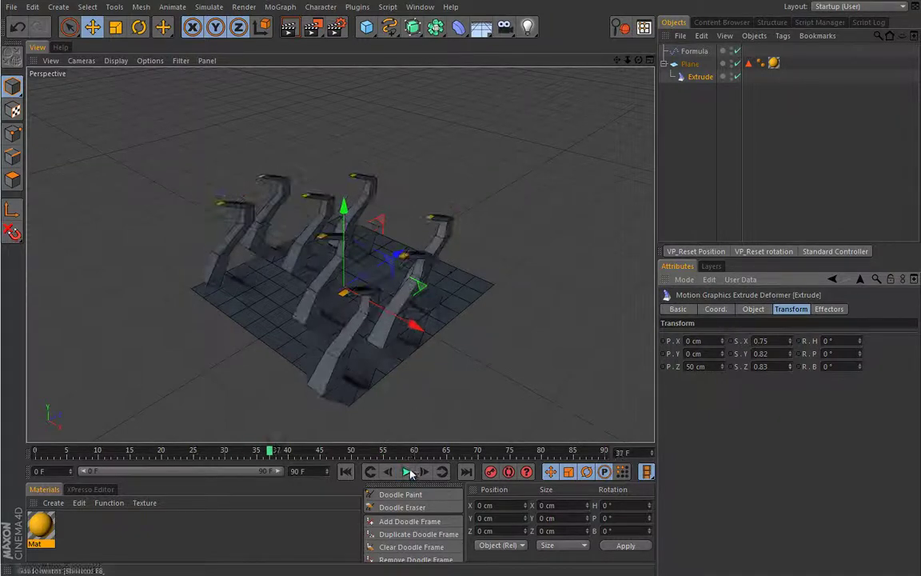
pyautogui.hotkey('shift', 'f')
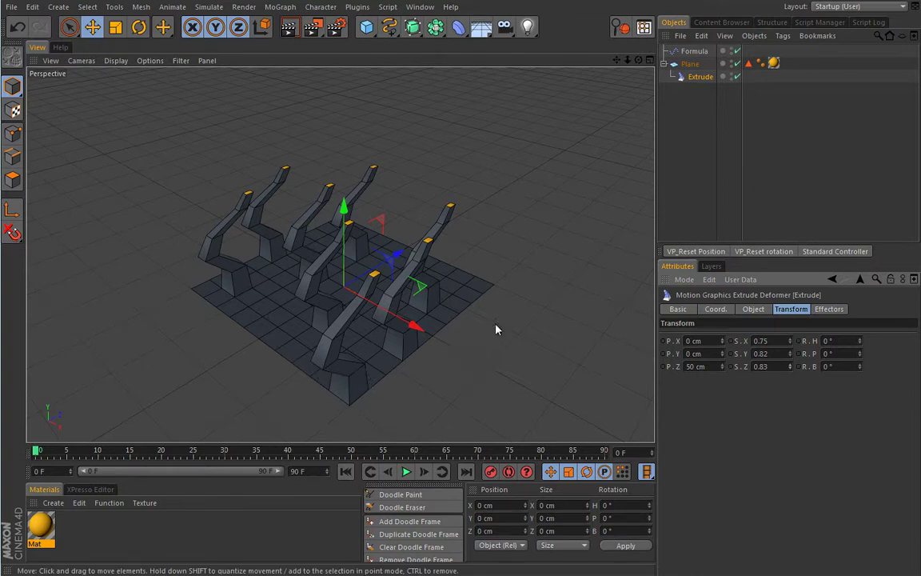
# Delete every object in the scene and add a new PolyFX object.
pyautogui.hotkey('ctrl', 'a')
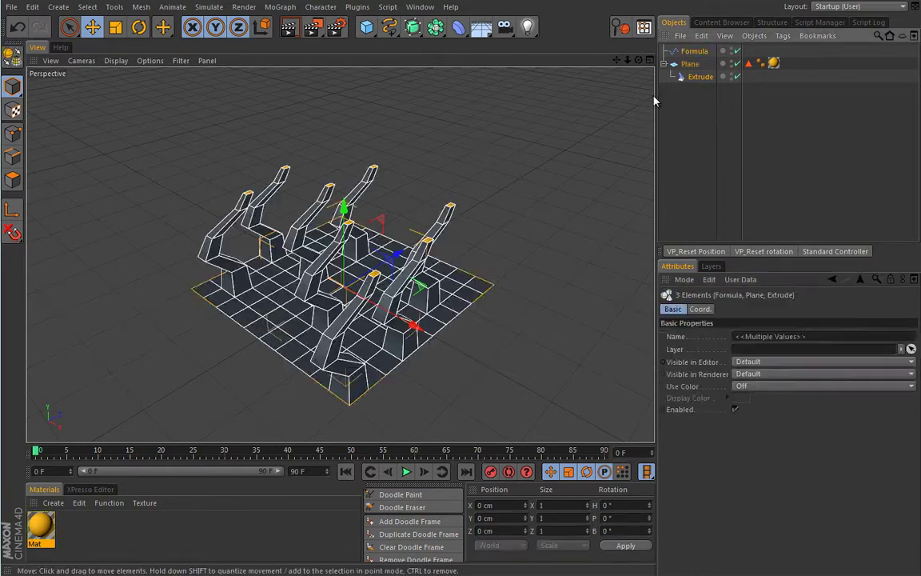
pyautogui.press('Delete')
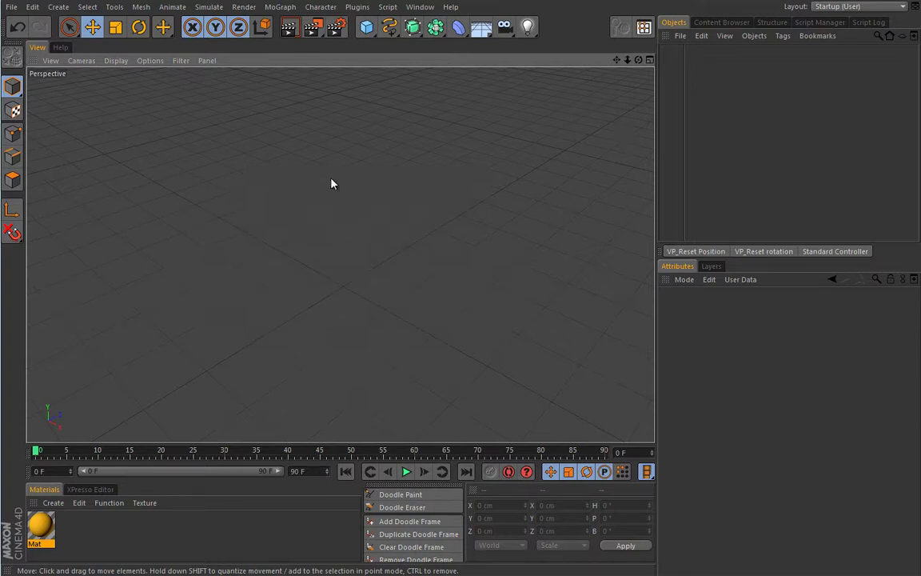
pyautogui.click(280, 7)
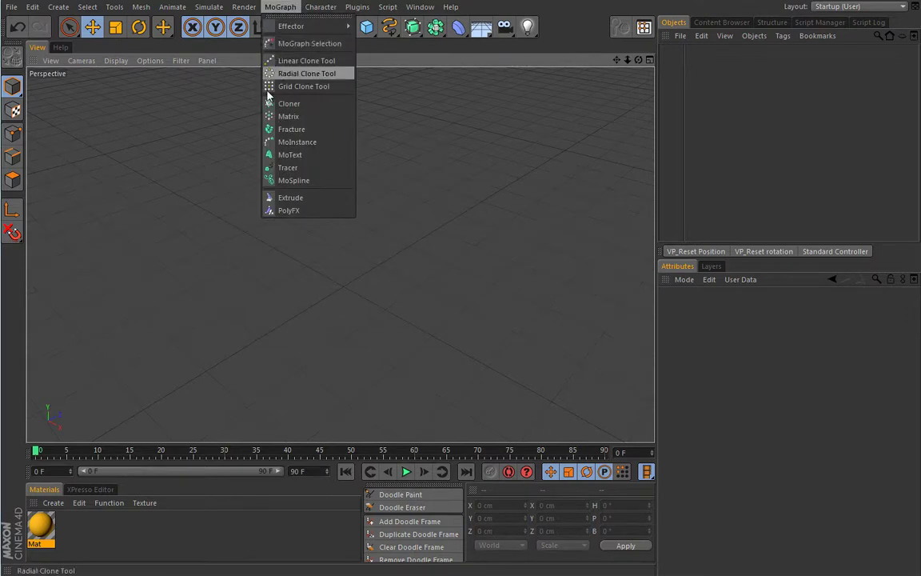
pyautogui.click(276, 210)
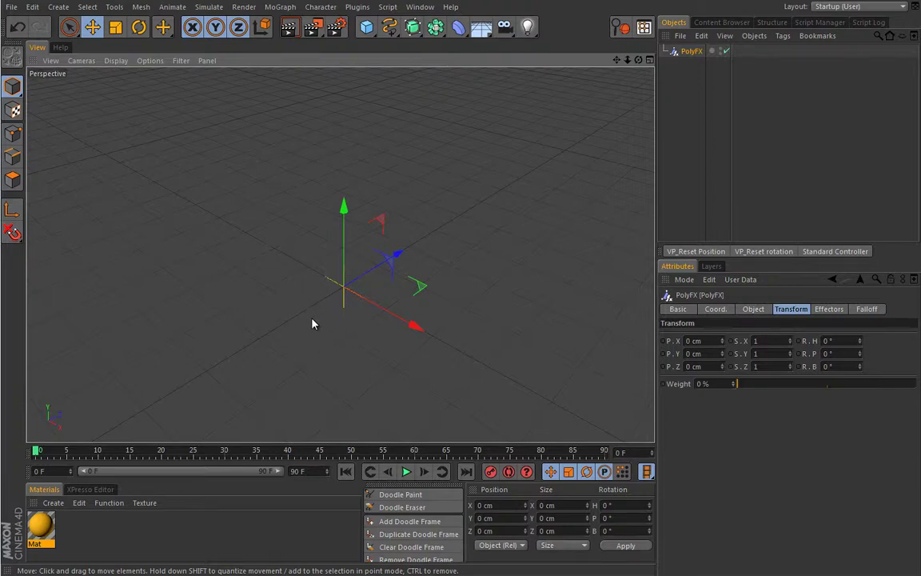
# Review the PolyFX Effectors, Falloff and Transform tabs, keeping Mode at Full Polys/Segments.
pyautogui.click(829, 309)
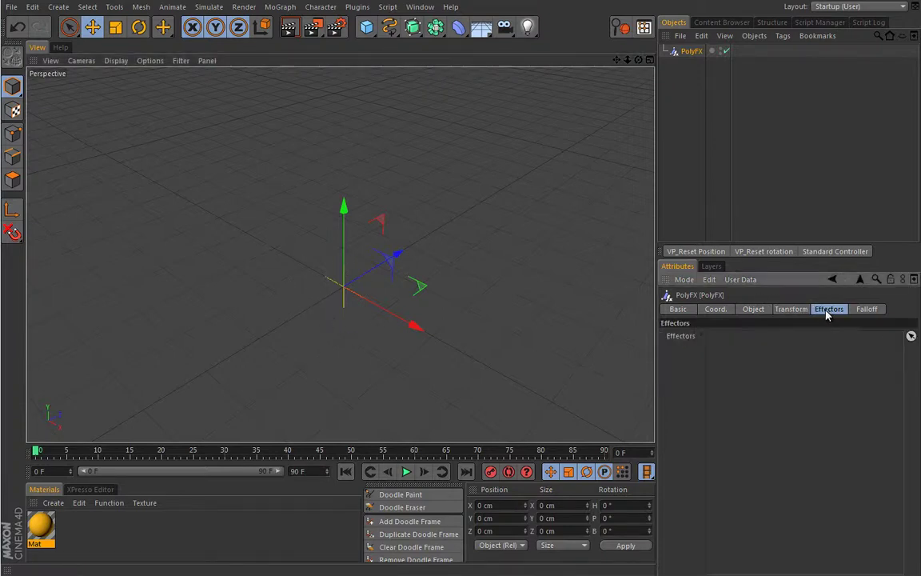
pyautogui.click(867, 310)
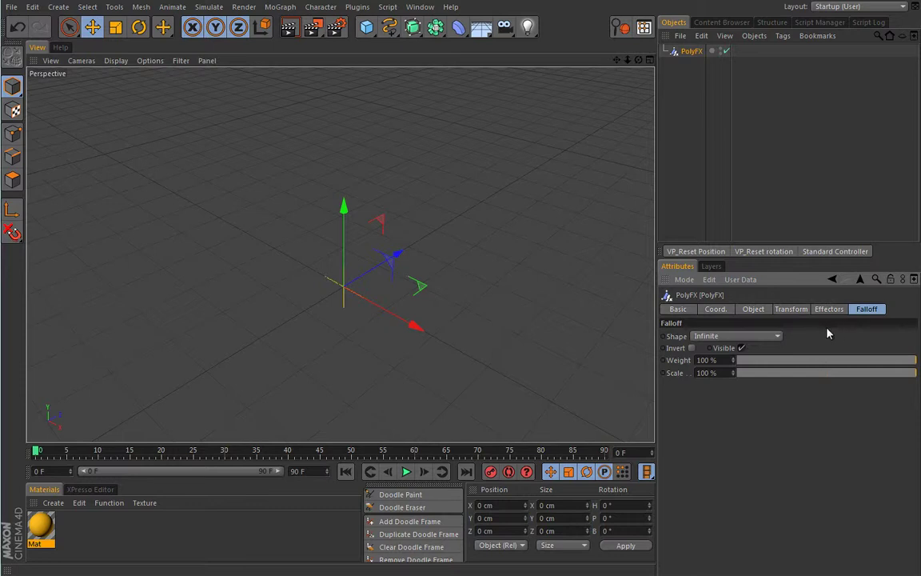
pyautogui.click(790, 310)
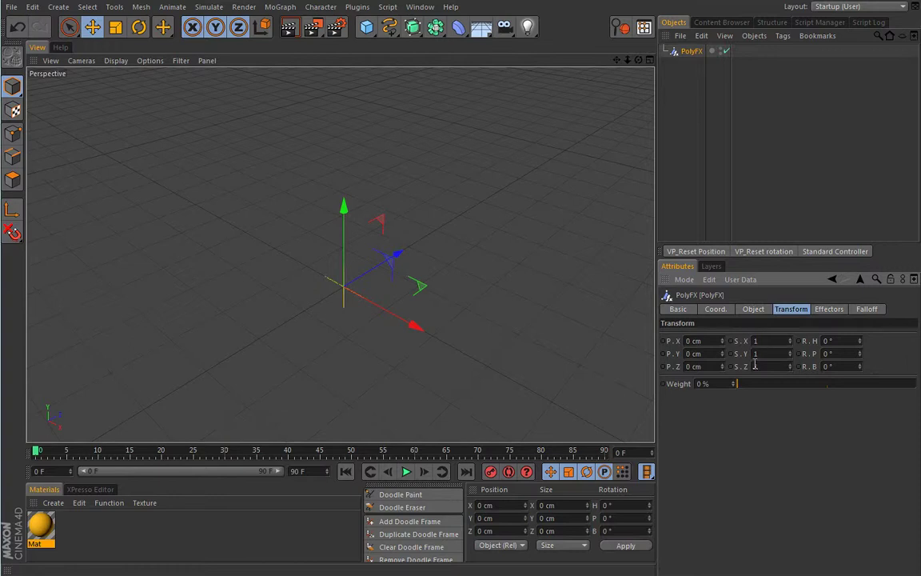
pyautogui.click(758, 308)
pyautogui.click(761, 341)
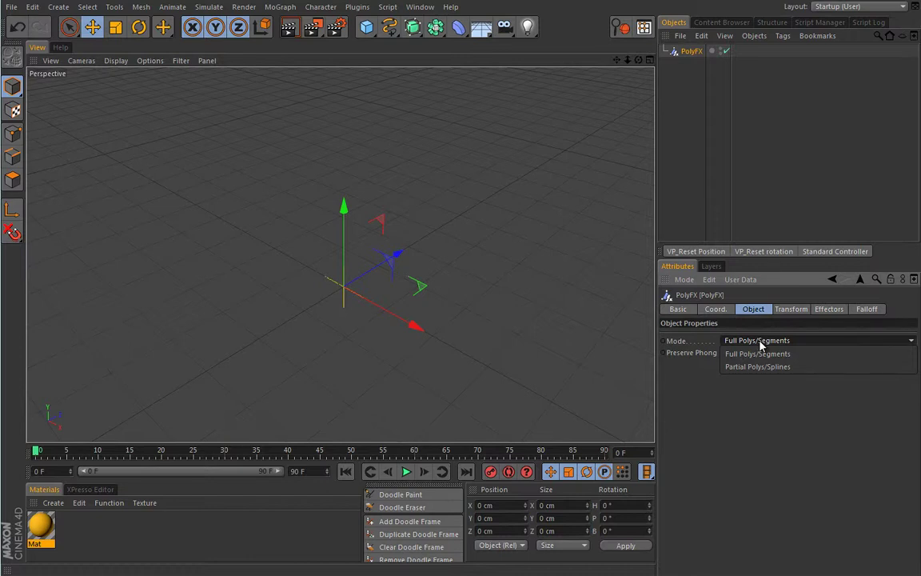
pyautogui.click(762, 335)
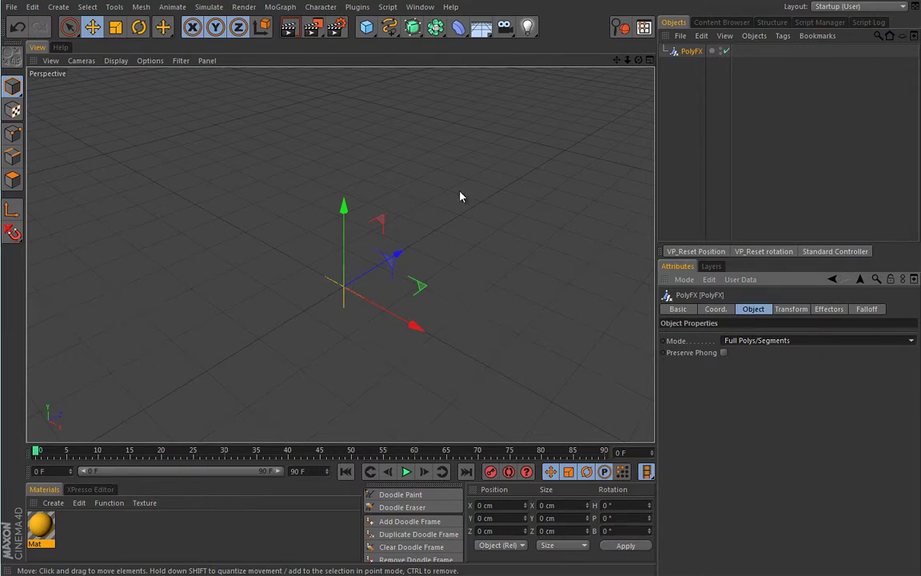
# Add a Disc, nest the PolyFX under it, and apply the yellow Mat material to it.
pyautogui.click(366, 26)
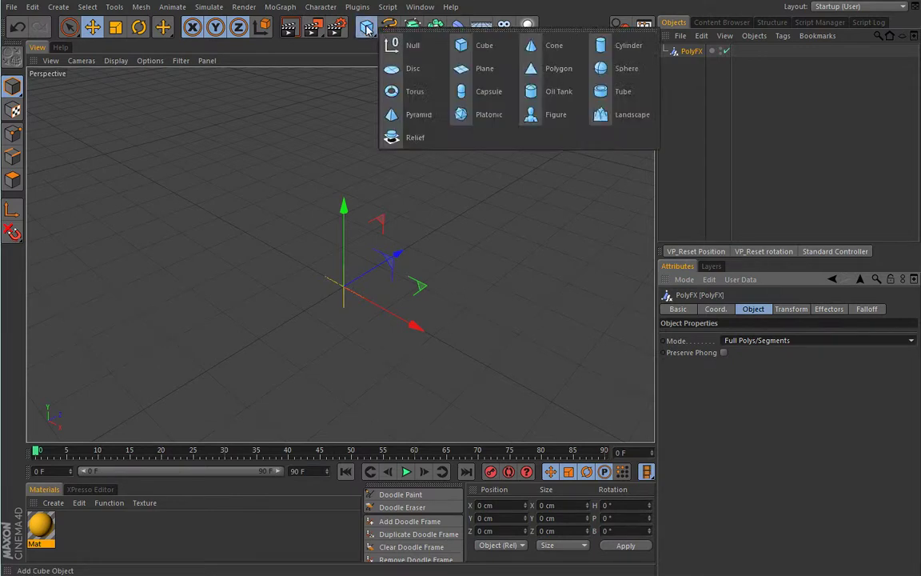
pyautogui.click(411, 71)
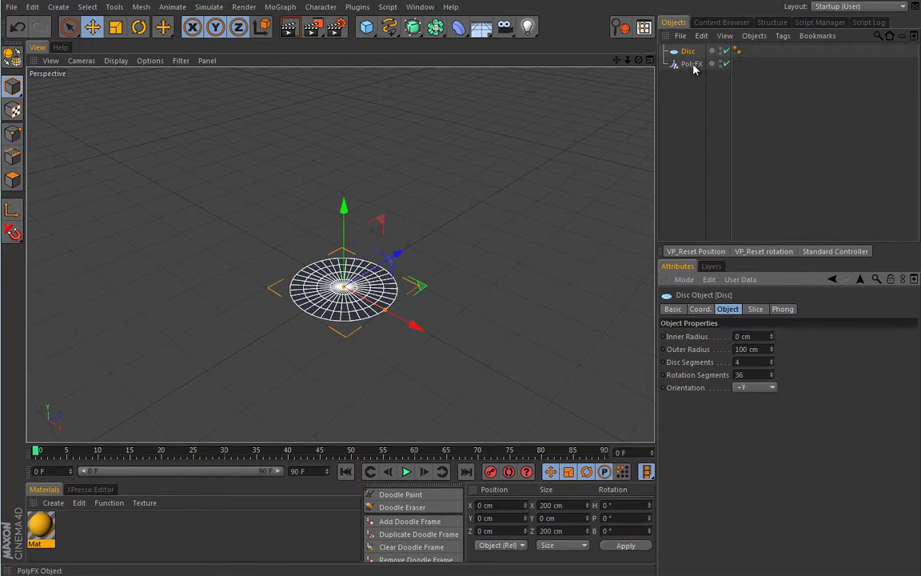
pyautogui.moveTo(693, 68); pyautogui.dragTo(693, 53)
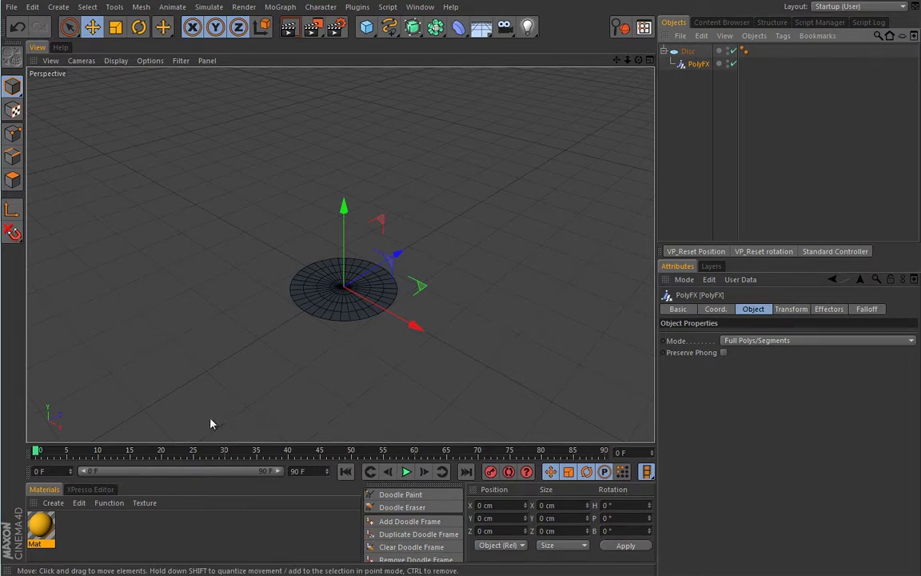
pyautogui.moveTo(40, 524); pyautogui.dragTo(350, 303)
pyautogui.scroll(3, 291, 331)
pyautogui.scroll(3, 405, 310)
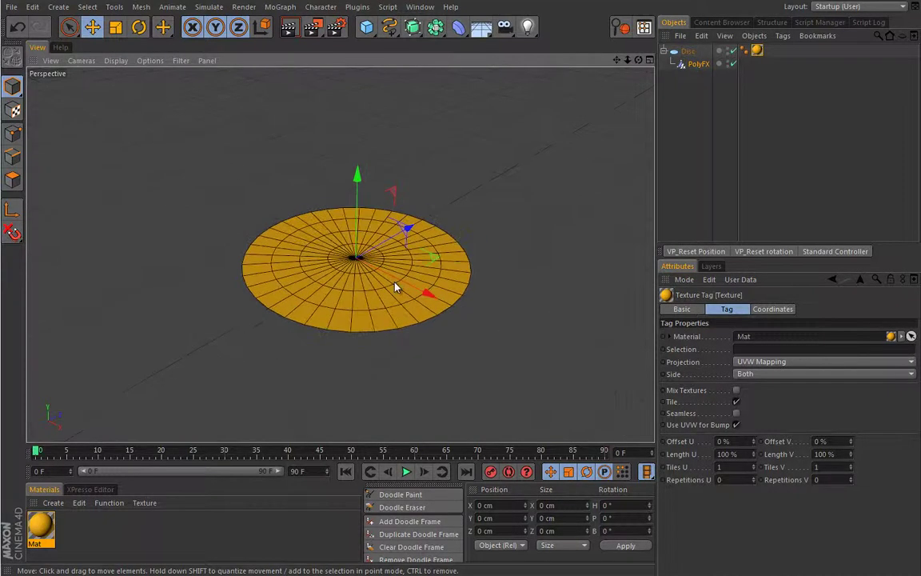
# On the PolyFX, test shifting pieces along P.X and rotating R.H, then reset R.H to 0°.
pyautogui.click(698, 64)
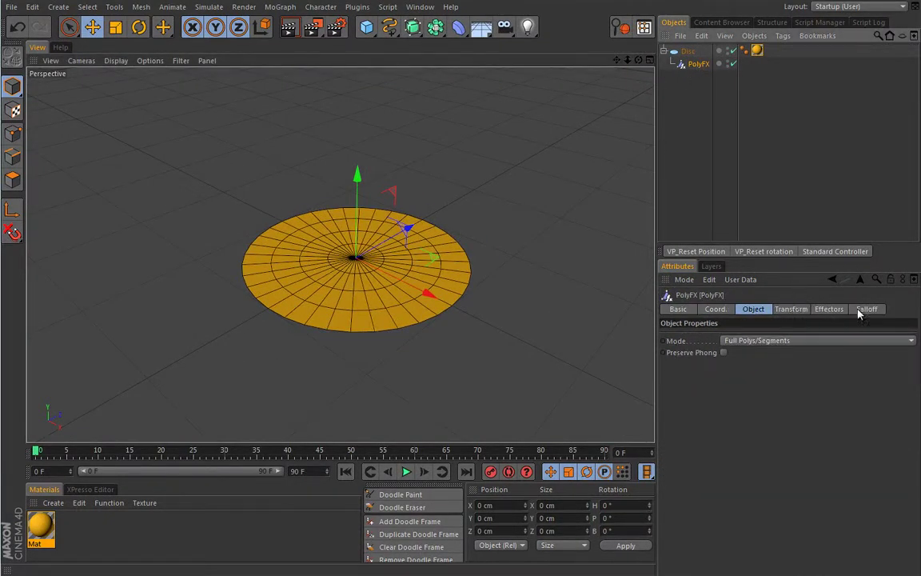
pyautogui.click(799, 311)
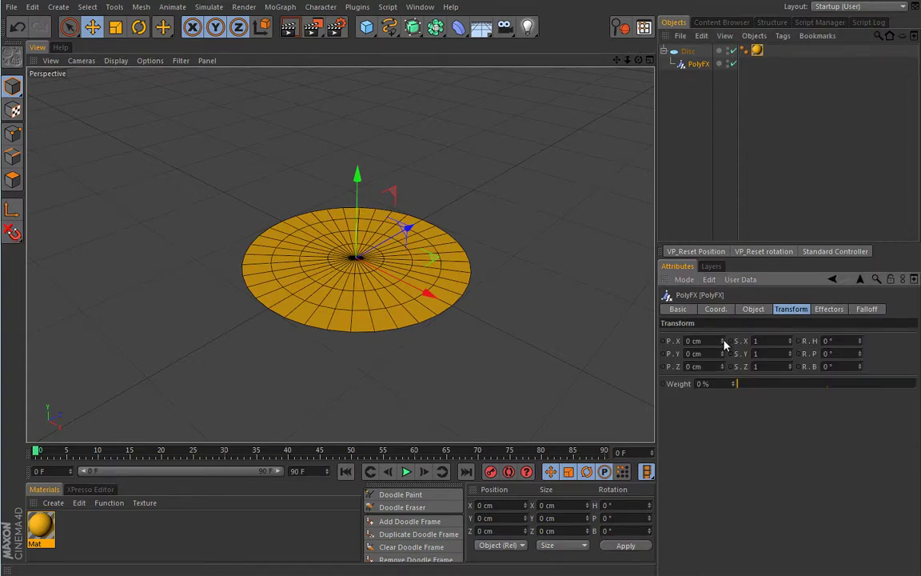
pyautogui.moveTo(723, 342)
pyautogui.mouseDown()
pyautogui.moveTo(734, 343)
pyautogui.moveTo(725, 342)
pyautogui.moveTo(723, 328)
pyautogui.moveTo(723, 342)
pyautogui.moveTo(728, 320)
pyautogui.moveTo(724, 342)
pyautogui.mouseUp()
pyautogui.moveTo(863, 344)
pyautogui.mouseDown()
pyautogui.moveTo(862, 323)
pyautogui.moveTo(853, 376)
pyautogui.moveTo(861, 345)
pyautogui.mouseUp()
pyautogui.write('0')
pyautogui.press('Return')
# Rotate the disc pieces' heading again, reset R.H to 0°, and show PolyFX's empty effector list.
pyautogui.click(853, 344)
pyautogui.moveTo(860, 344); pyautogui.dragTo(885, 327)
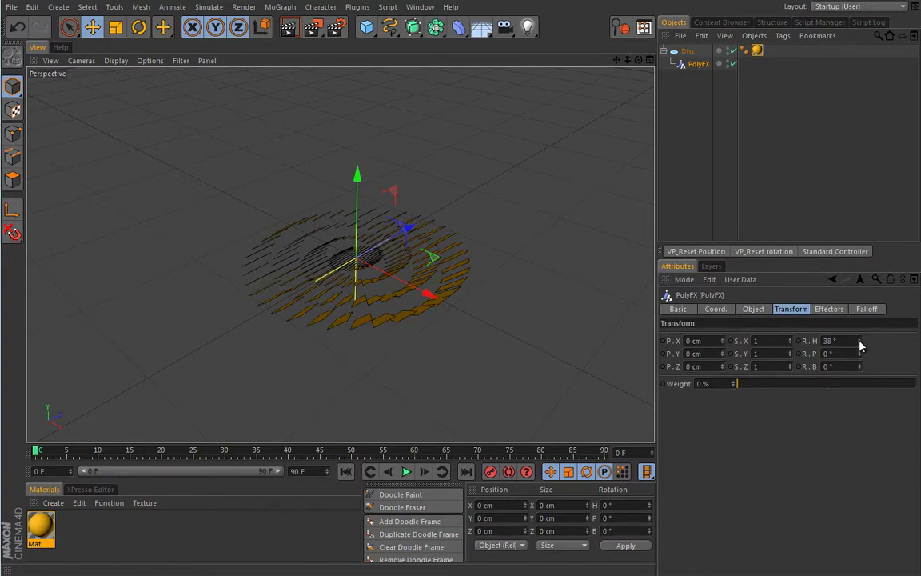
pyautogui.rightClick(860, 344)
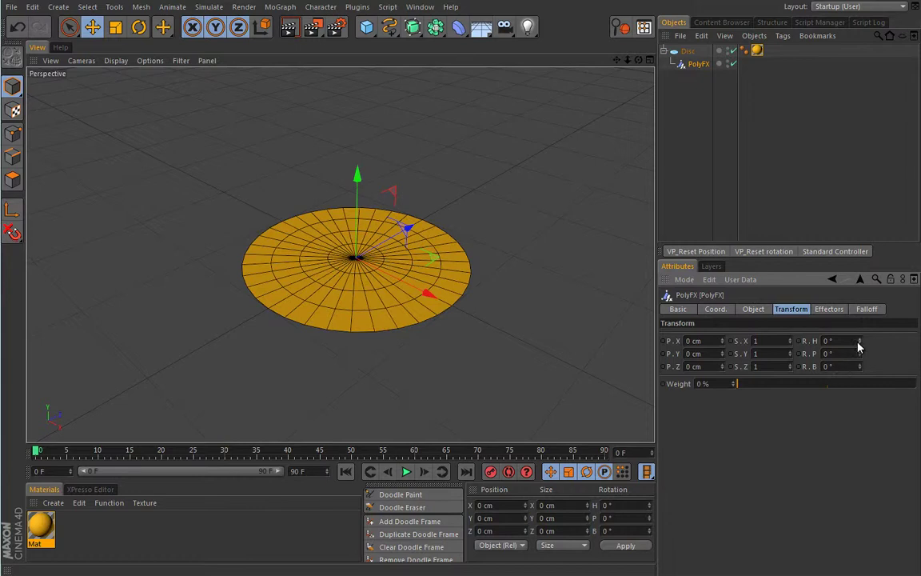
pyautogui.click(862, 344)
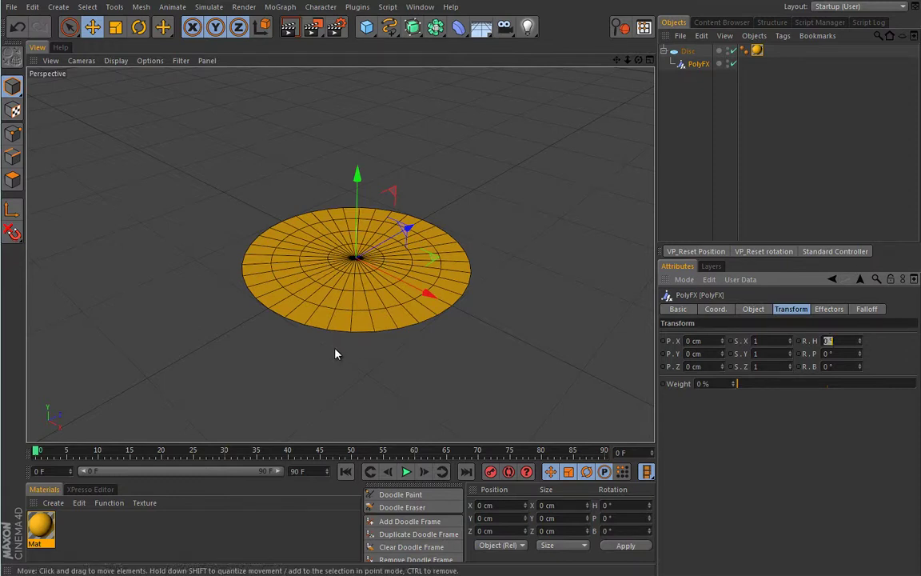
pyautogui.click(830, 312)
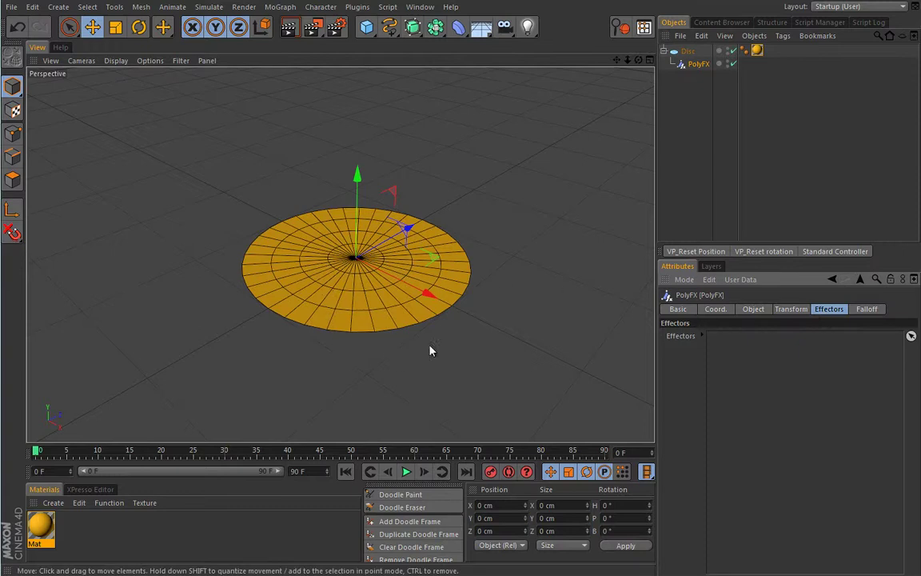
# Add a Plain effector from the MoGraph Effector menu.
pyautogui.click(280, 7)
pyautogui.moveTo(336, 27)
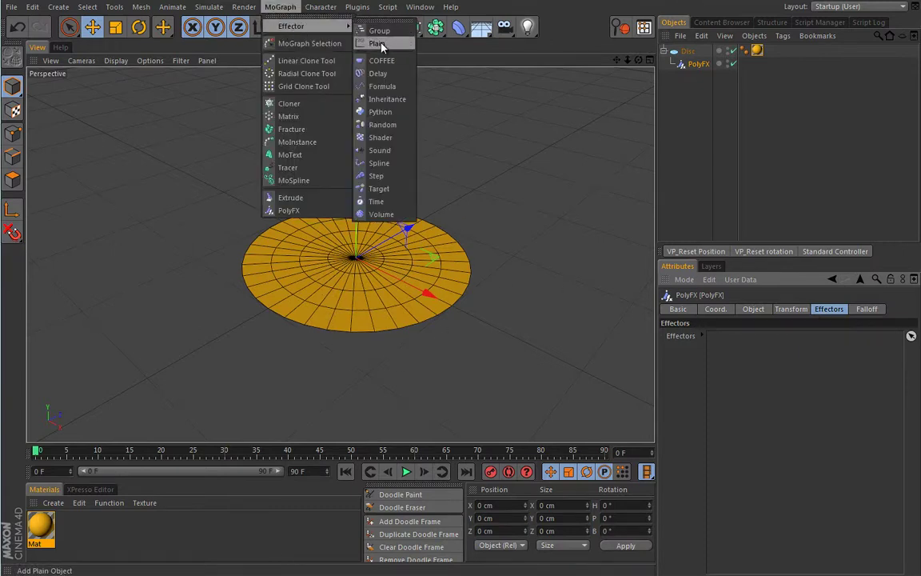
pyautogui.click(377, 44)
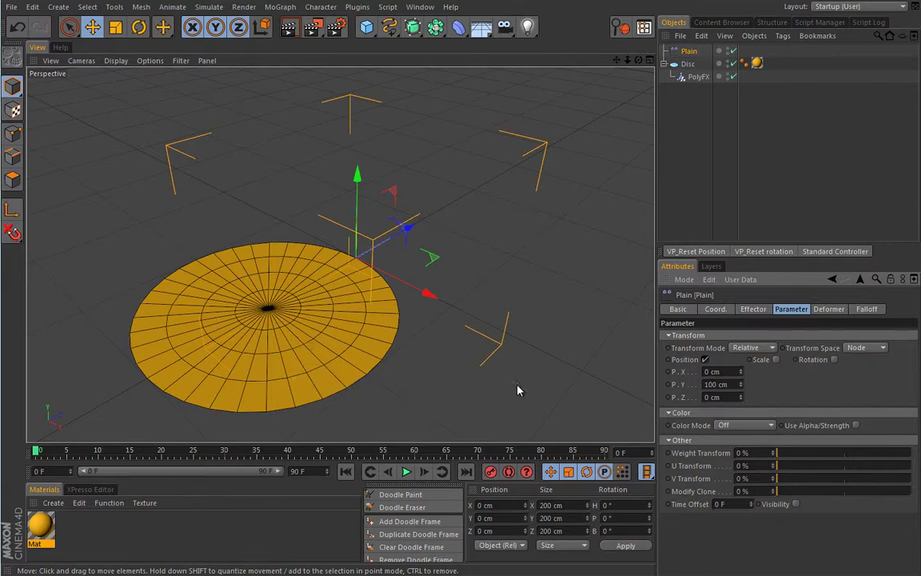
# Change the Plain effector's position offset to P.Y 0 cm and P.Z 100 cm.
pyautogui.doubleClick(714, 384)
pyautogui.write('0')
pyautogui.press('Return')
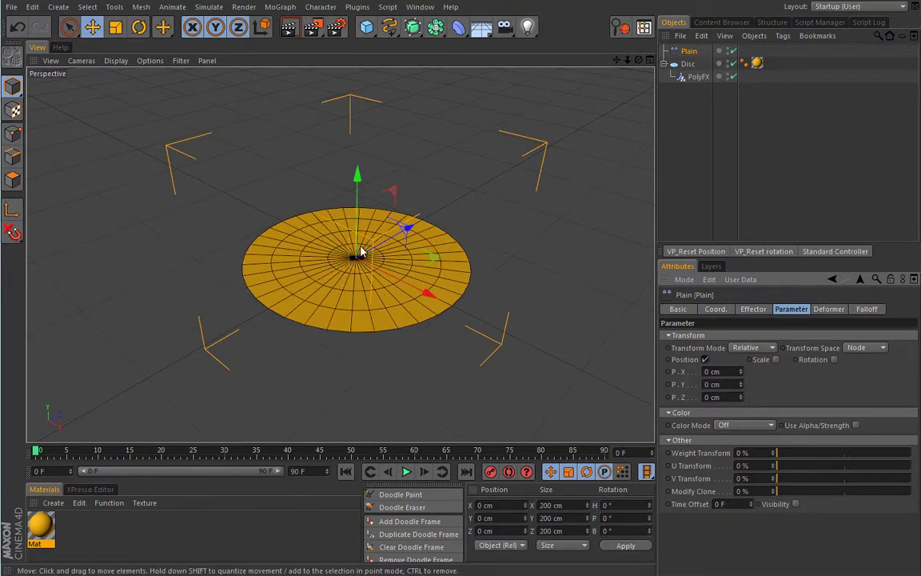
pyautogui.moveTo(741, 397)
pyautogui.mouseDown()
pyautogui.moveTo(752, 367)
pyautogui.moveTo(731, 398)
pyautogui.mouseUp()
pyautogui.doubleClick(731, 397)
pyautogui.write('100')
pyautogui.press('Return')
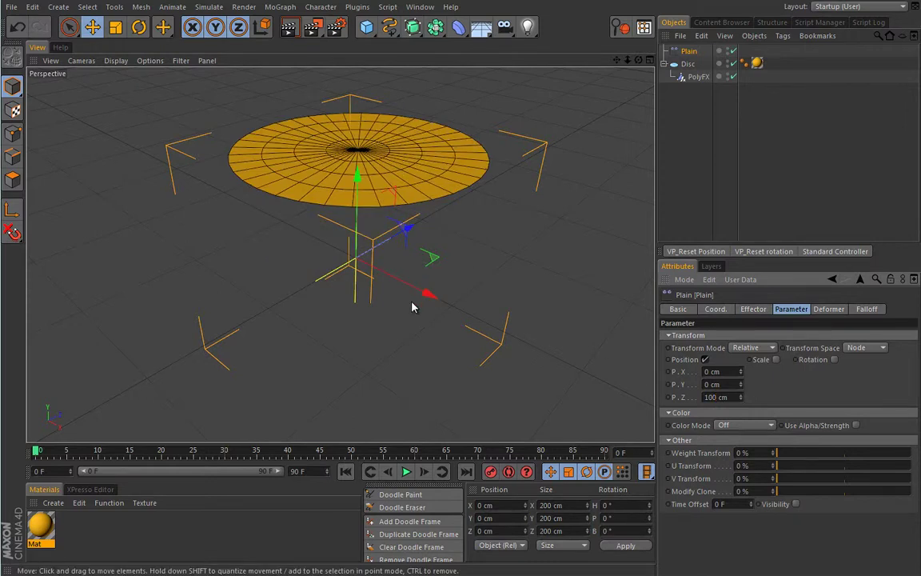
pyautogui.click(867, 309)
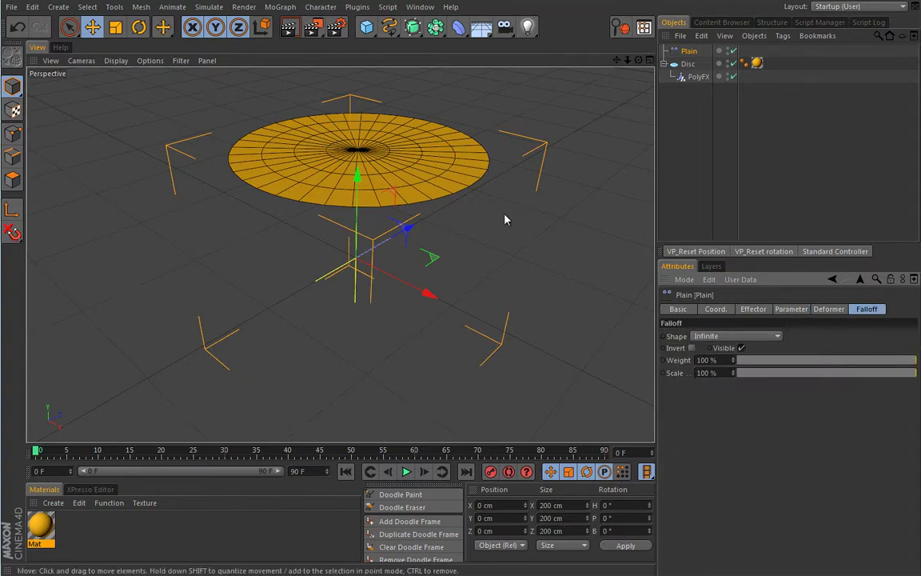
# Give Plain a Sphere falloff, move it along X through the disc, try Box, then revert to Sphere.
pyautogui.click(764, 336)
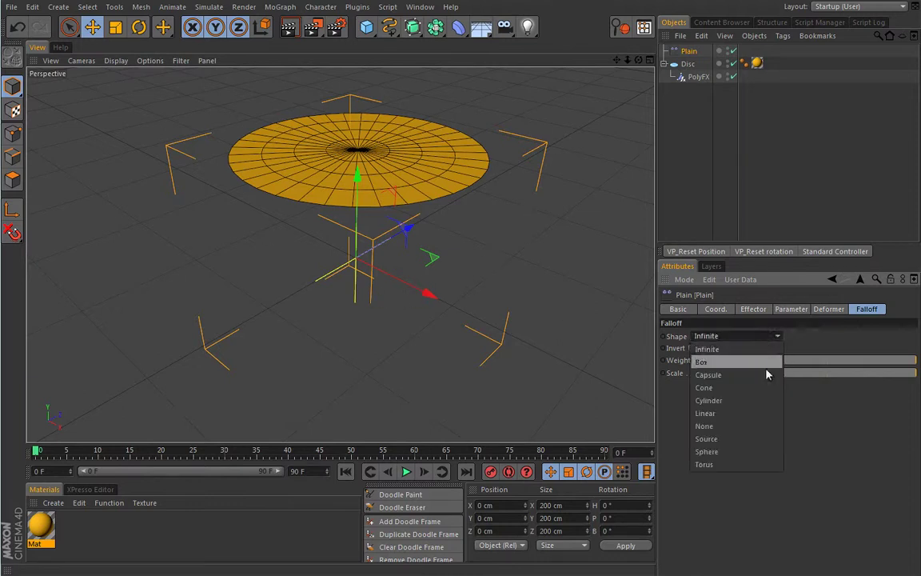
pyautogui.click(746, 452)
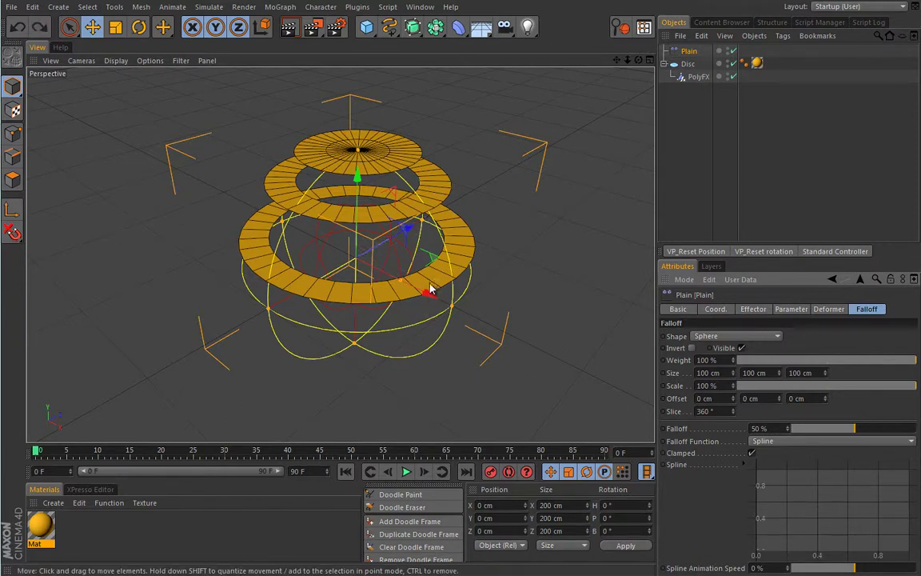
pyautogui.moveTo(428, 295); pyautogui.dragTo(469, 294)
pyautogui.click(722, 339)
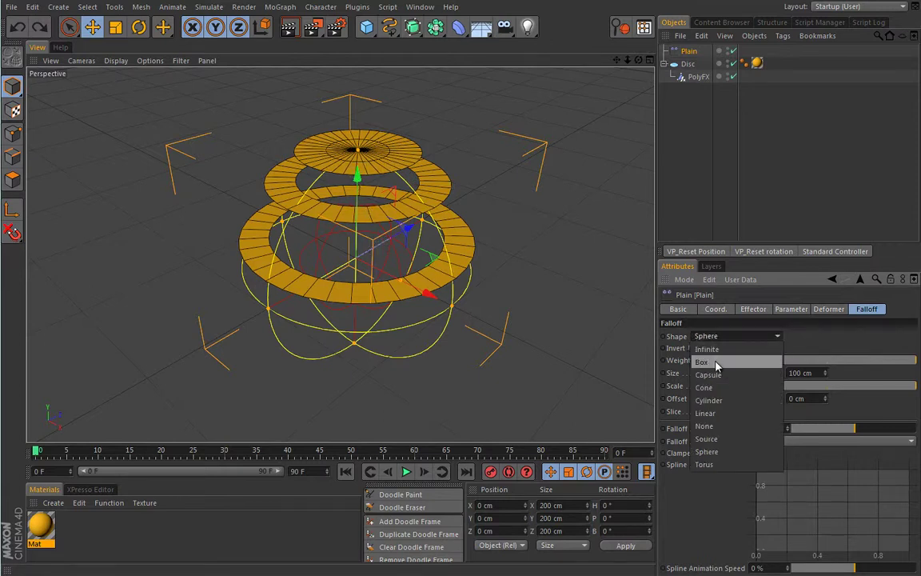
pyautogui.click(717, 363)
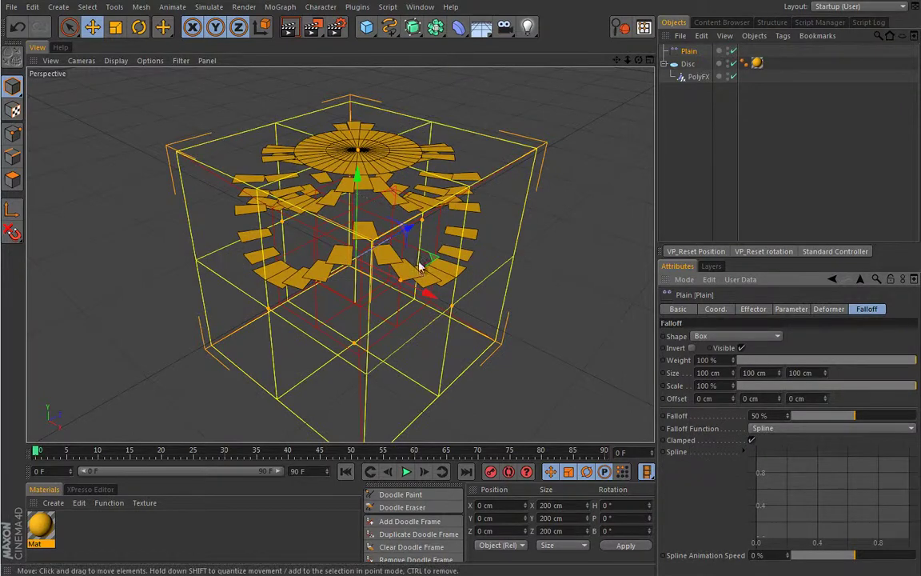
pyautogui.click(718, 337)
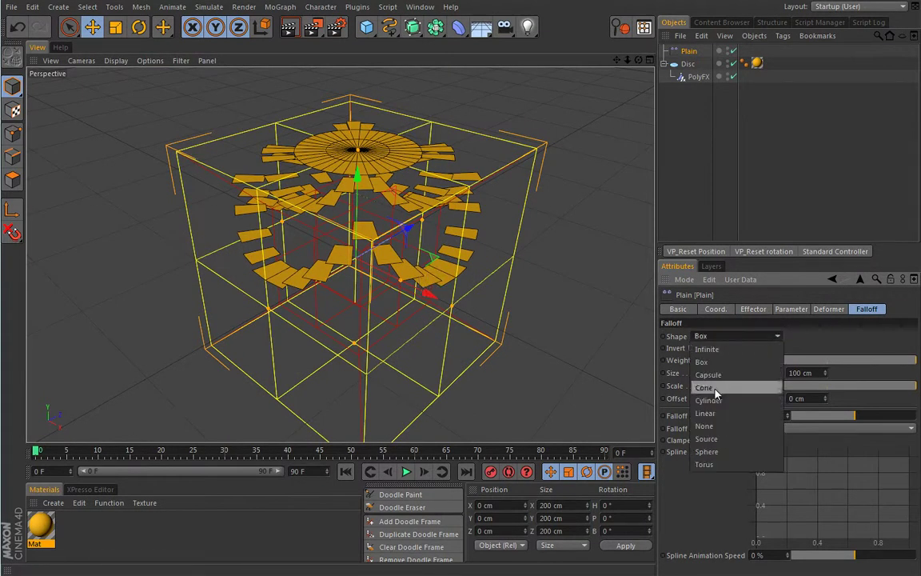
pyautogui.click(707, 451)
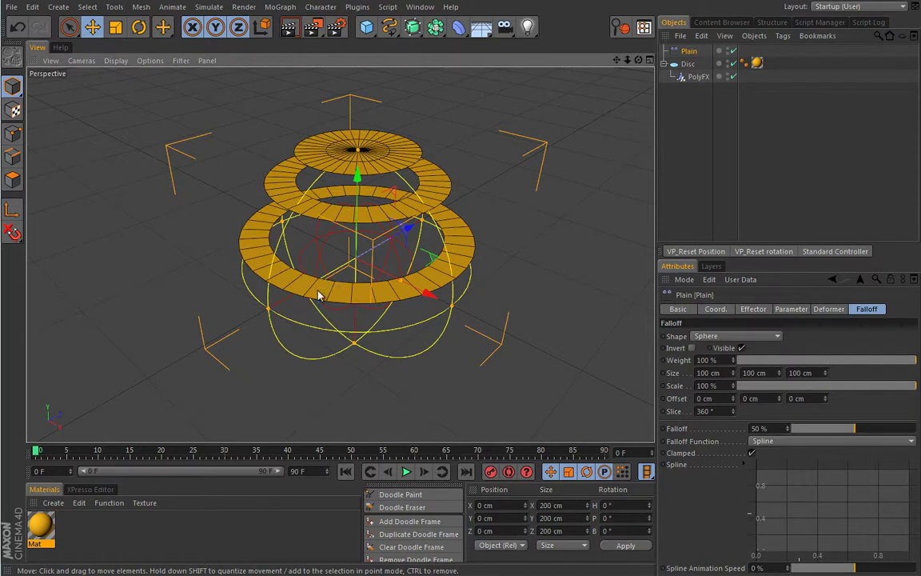
# Disable the Plain effector so the disc lies flat again, and select the PolyFX.
pyautogui.click(734, 52)
pyautogui.keyDown('alt'); pyautogui.moveTo(336, 306); pyautogui.dragTo(339, 301); pyautogui.keyUp('alt')
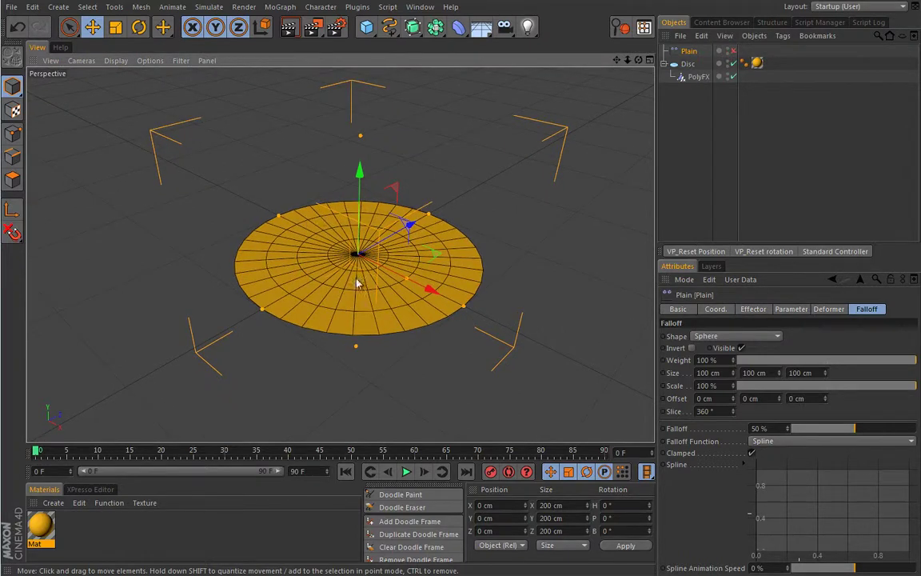
pyautogui.click(698, 77)
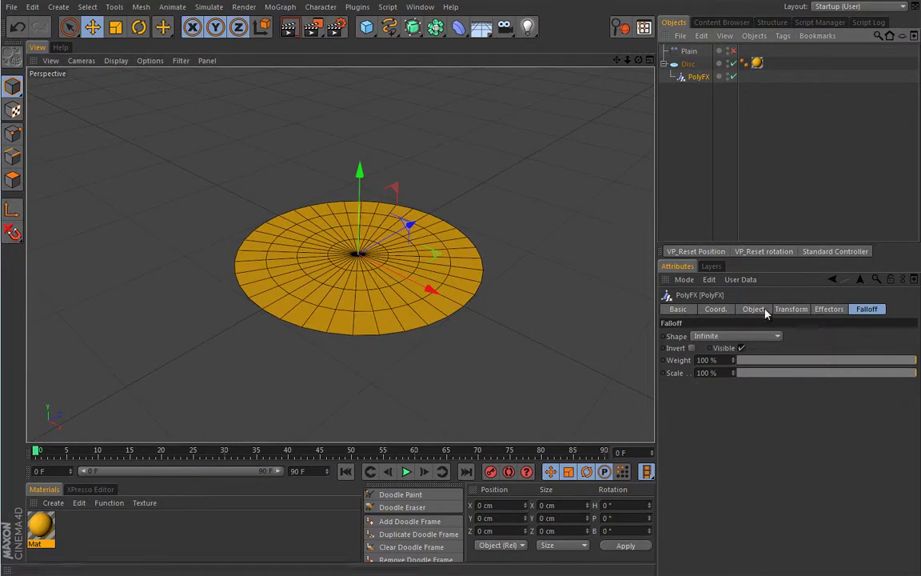
# Add an Inheritance effector and link it into its own Object field.
pyautogui.click(280, 6)
pyautogui.moveTo(304, 25)
pyautogui.click(385, 99)
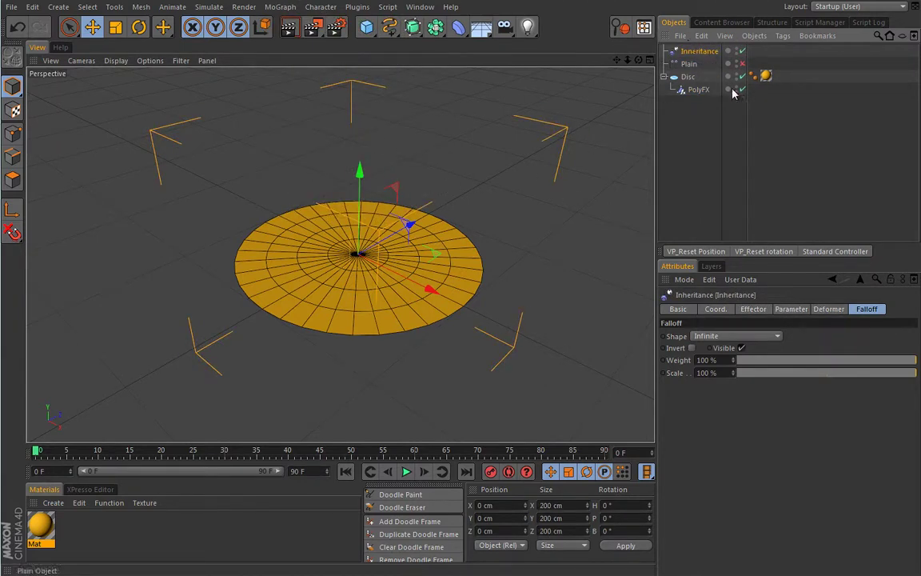
pyautogui.click(788, 310)
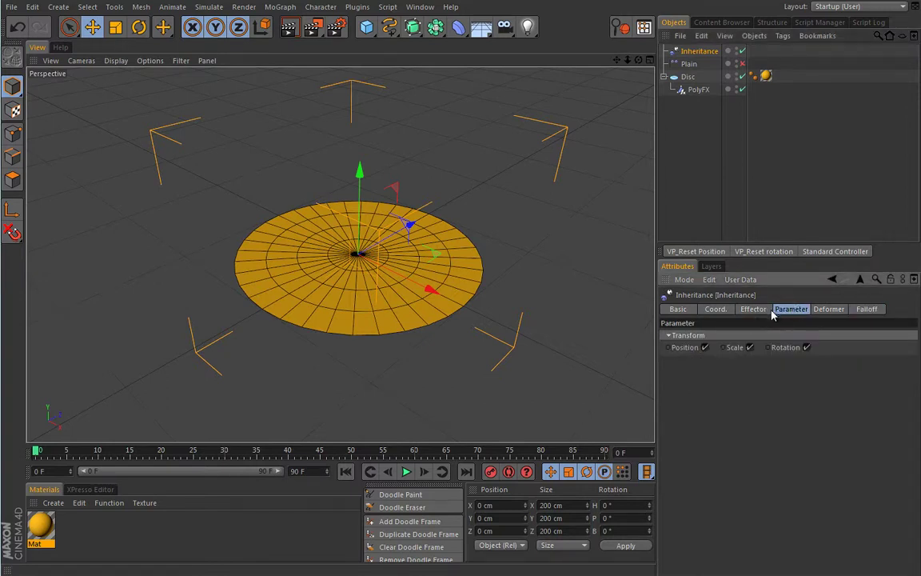
pyautogui.click(762, 311)
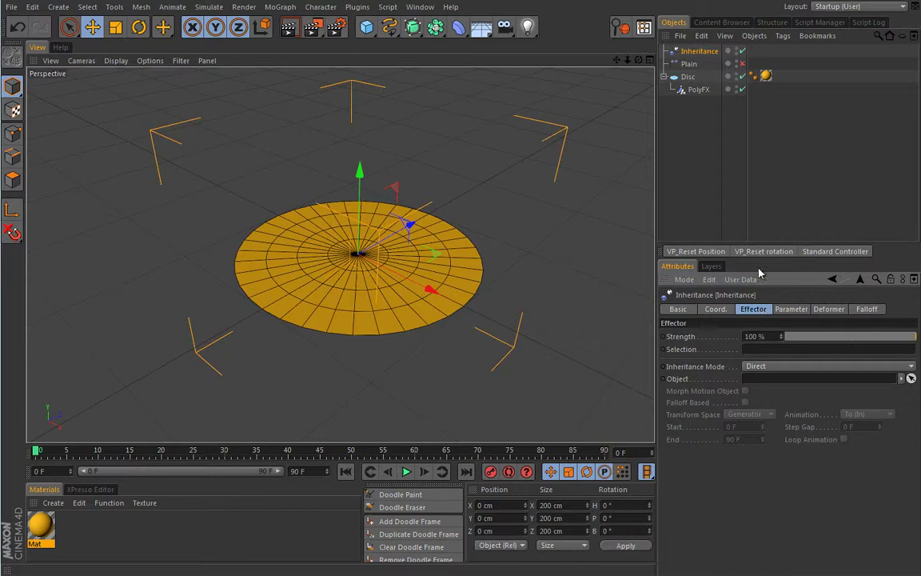
pyautogui.moveTo(617, 111); pyautogui.dragTo(754, 383)
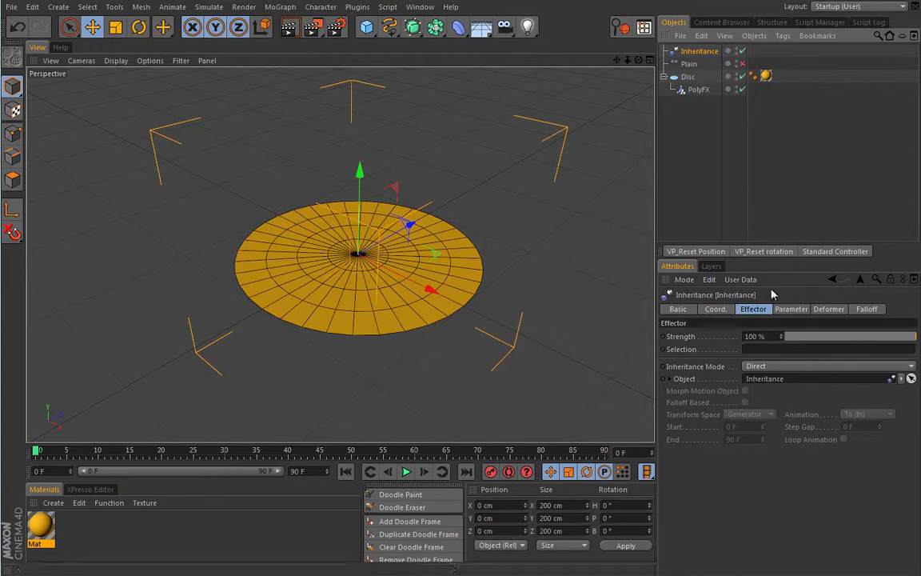
# Set the Inheritance effector's S.X, S.Y and S.Z to 0 and keyframe them at frame 0.
pyautogui.click(791, 308)
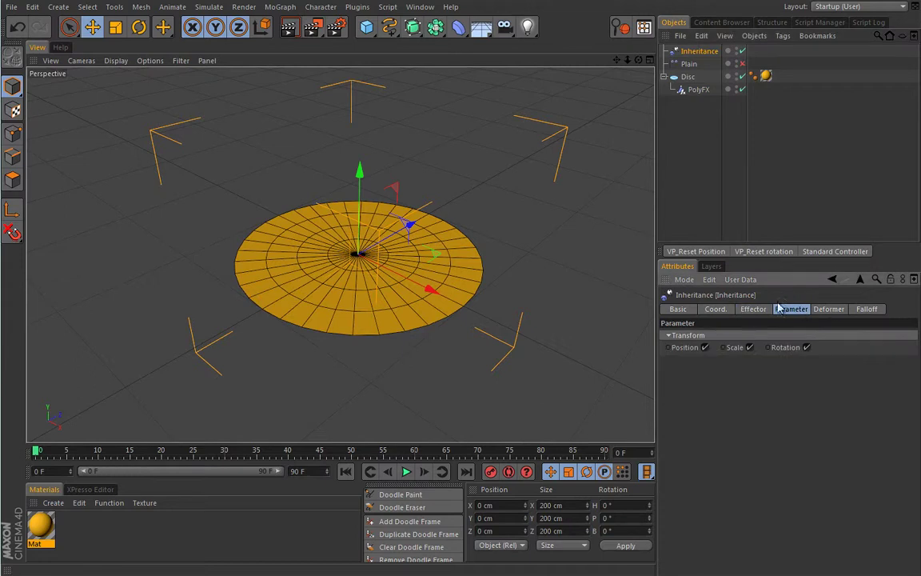
pyautogui.click(716, 308)
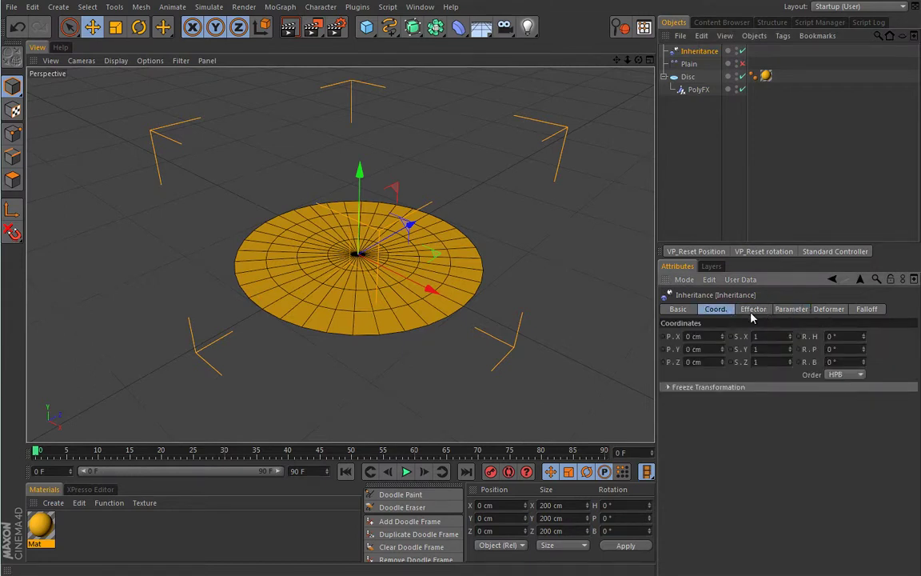
pyautogui.doubleClick(756, 336)
pyautogui.write('0')
pyautogui.press('Tab')
pyautogui.write('0')
pyautogui.press('Tab')
pyautogui.write('0')
pyautogui.press('Return')
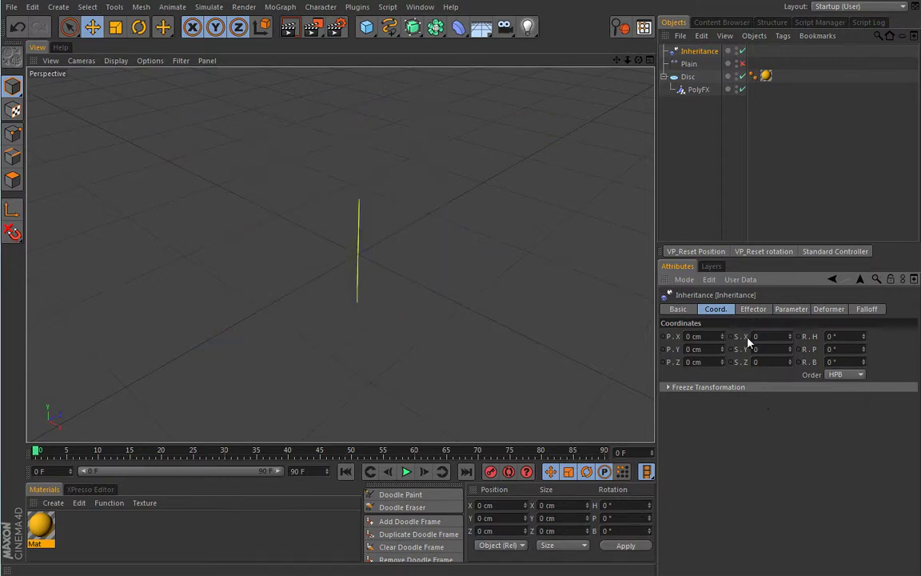
pyautogui.moveTo(749, 362); pyautogui.dragTo(737, 342)
pyautogui.keyDown('ctrl'); pyautogui.click(731, 337); pyautogui.keyUp('ctrl')
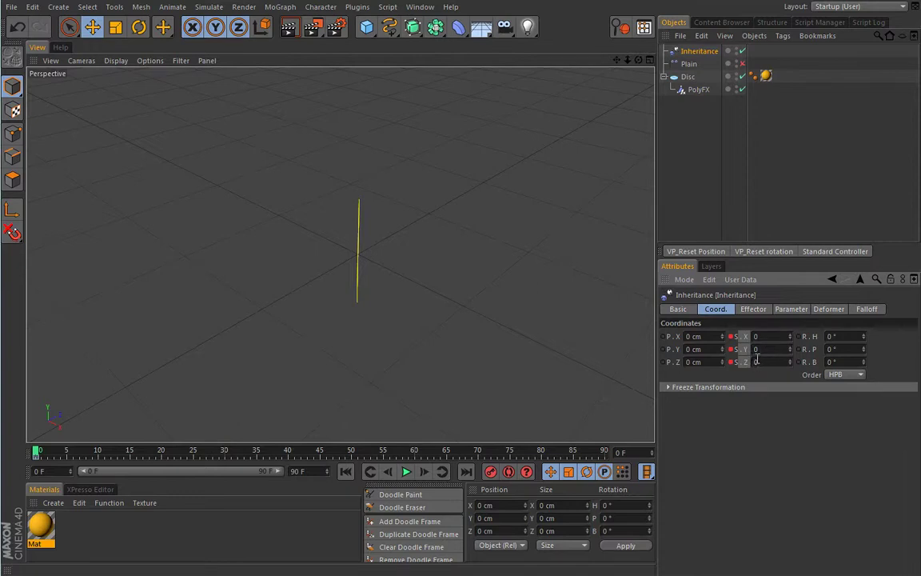
# At frame 30, set the Inheritance effector's scale back to 1 on all axes.
pyautogui.click(40, 453)
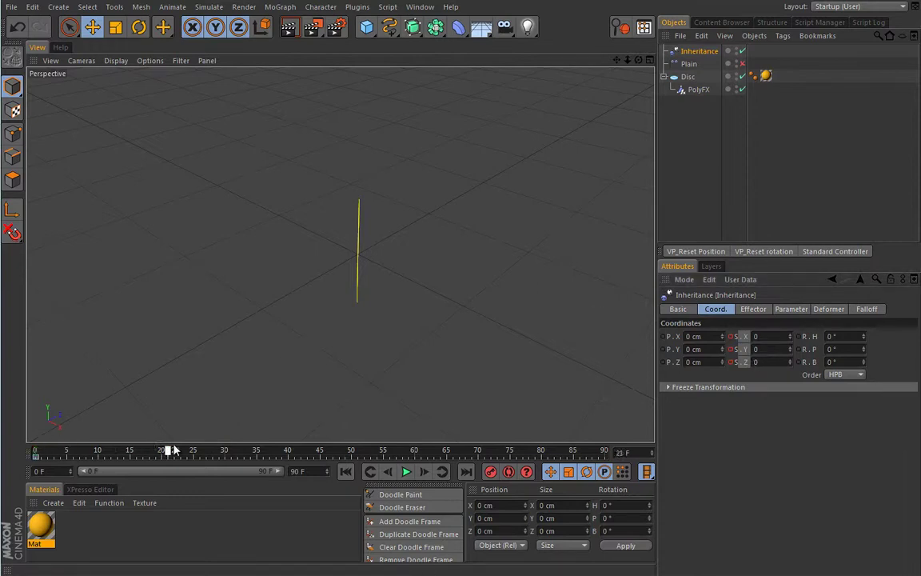
pyautogui.click(752, 336)
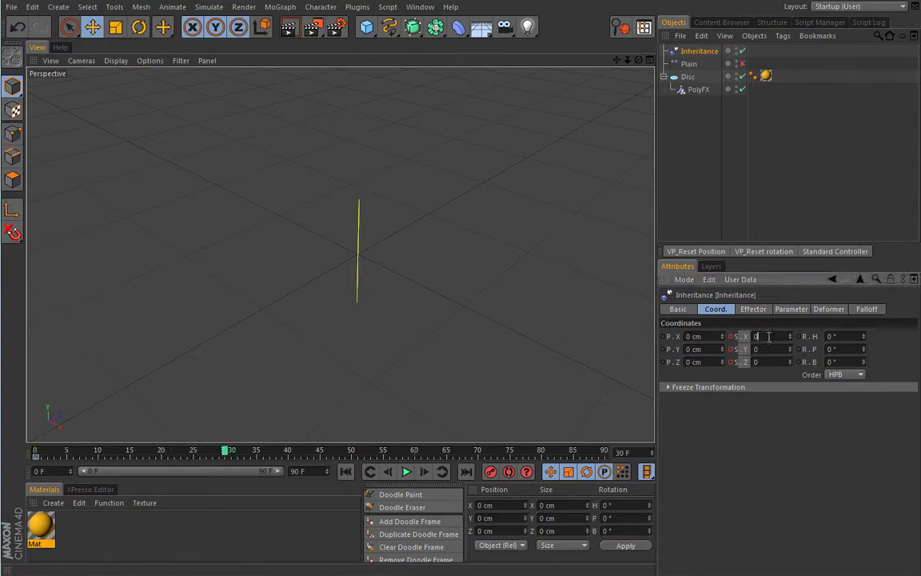
pyautogui.click(769, 360)
pyautogui.write('1')
pyautogui.press('Return')
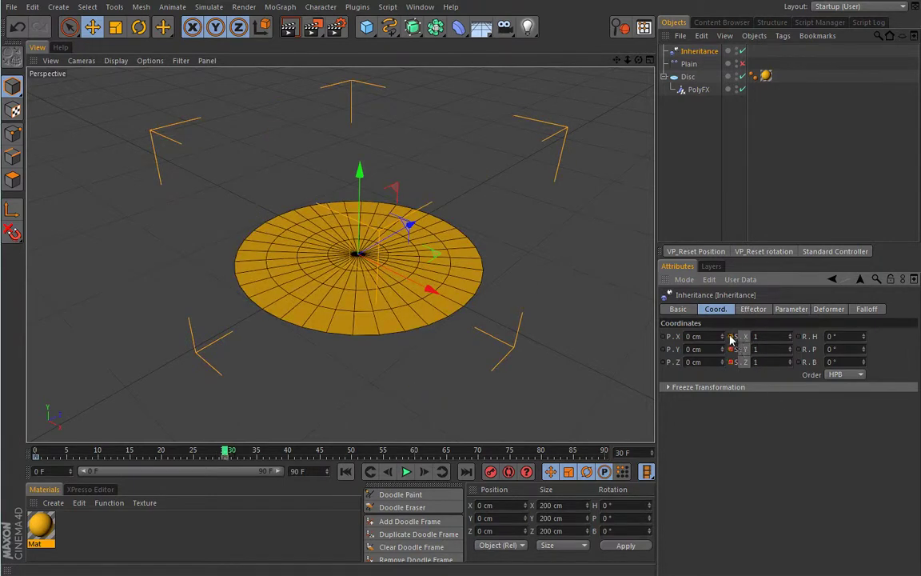
# Play the scale animation from the start, then pause and return to frame 0.
pyautogui.click(346, 472)
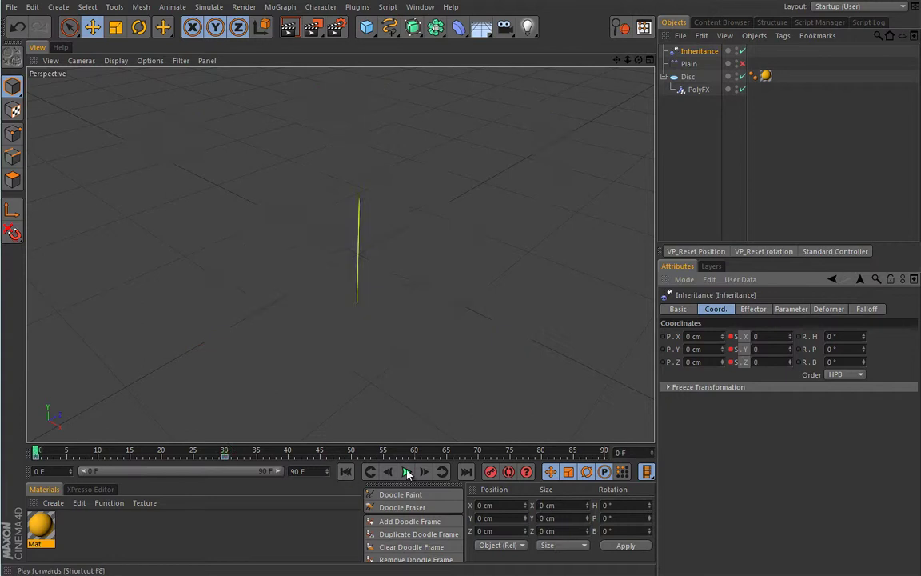
pyautogui.click(406, 472)
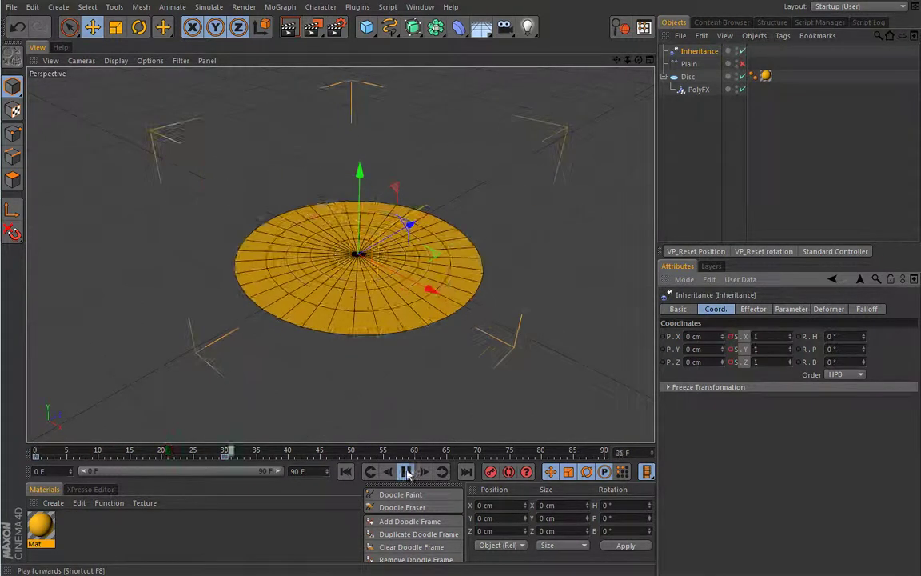
pyautogui.click(408, 472)
pyautogui.click(371, 473)
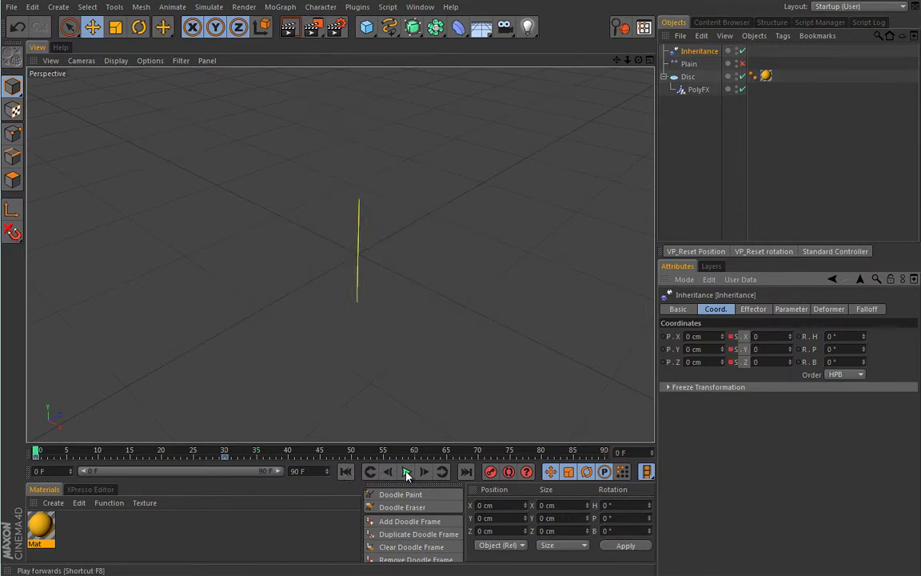
# Set Inheritance Mode to Animation, End to 30 F and Transform Space to Node, then play it back.
pyautogui.click(760, 311)
pyautogui.click(761, 368)
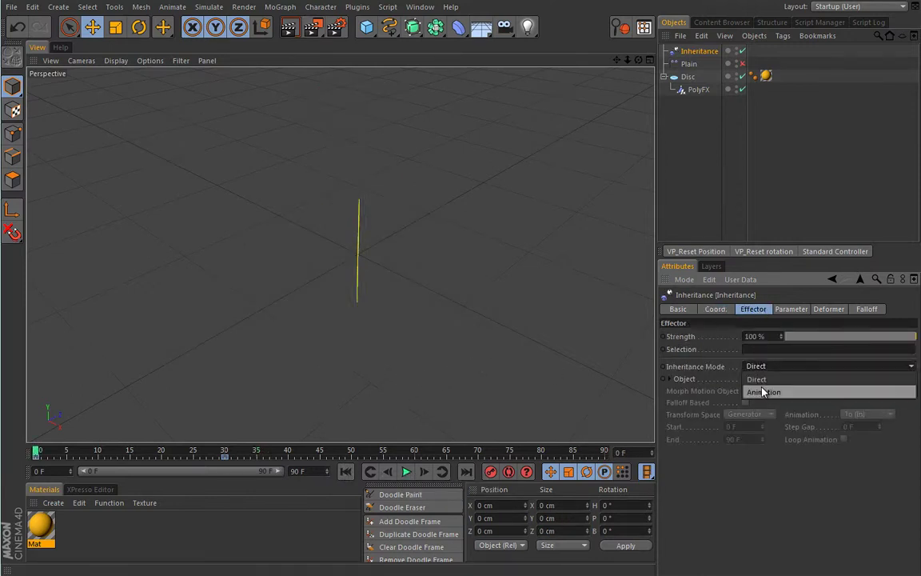
pyautogui.click(760, 391)
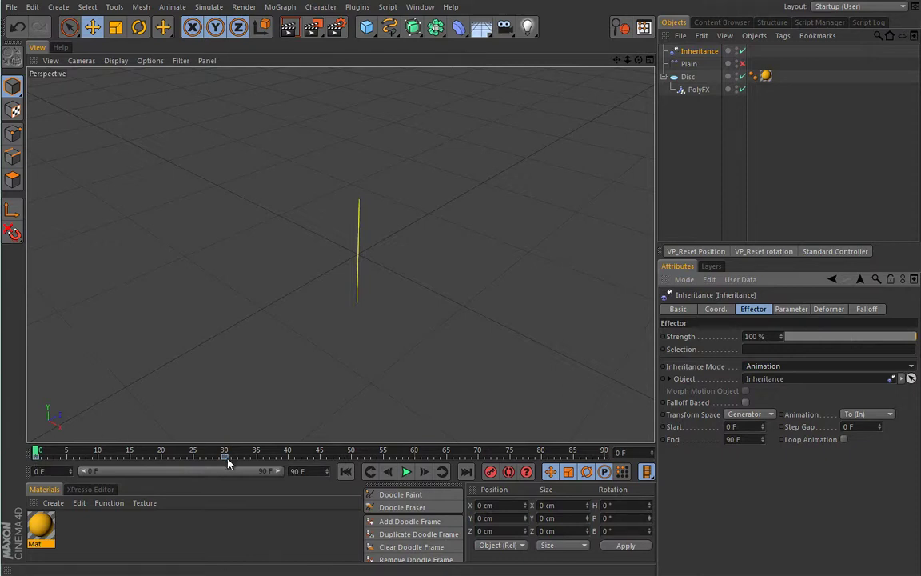
pyautogui.click(733, 439)
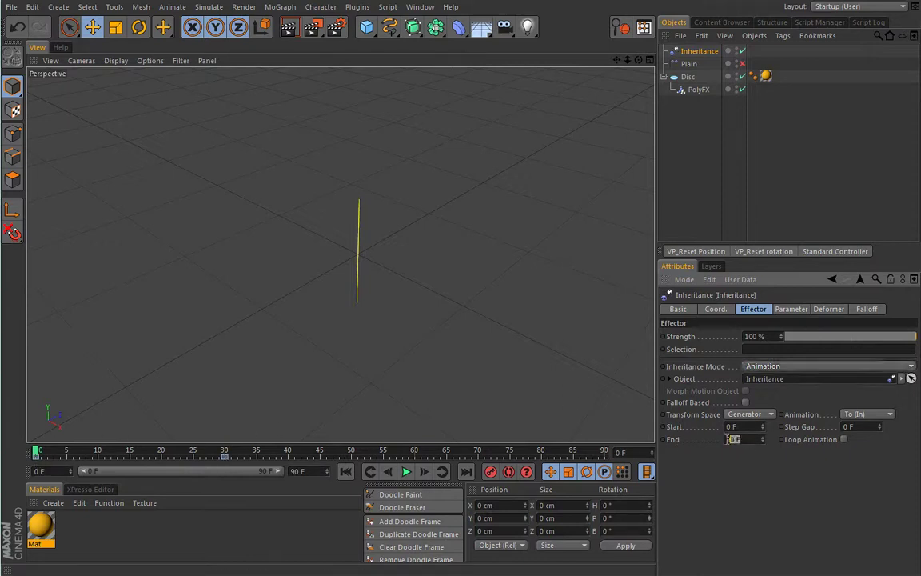
pyautogui.write('30')
pyautogui.press('Return')
pyautogui.click(748, 415)
pyautogui.click(742, 439)
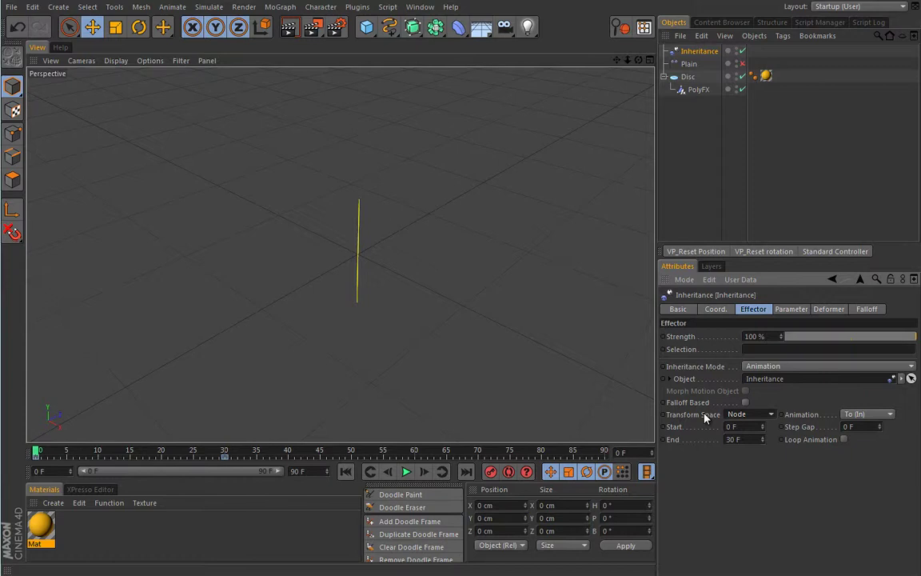
pyautogui.click(407, 474)
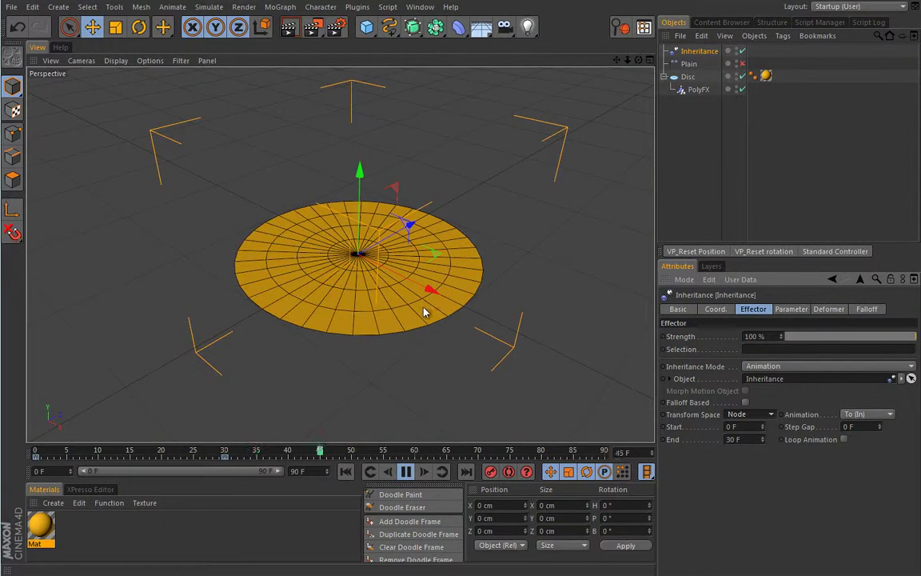
# Set the Inheritance Animation direction to From (Out) and stop playback.
pyautogui.click(898, 417)
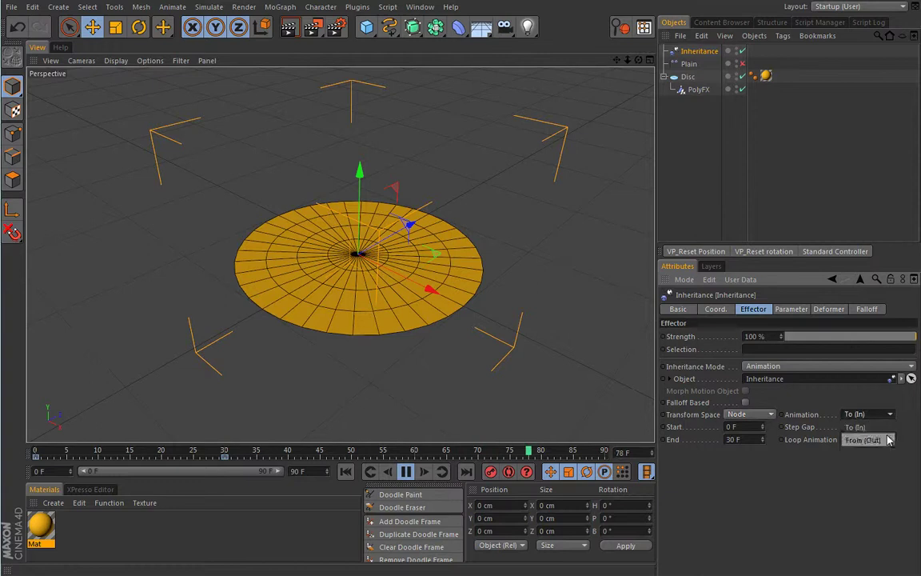
pyautogui.click(886, 440)
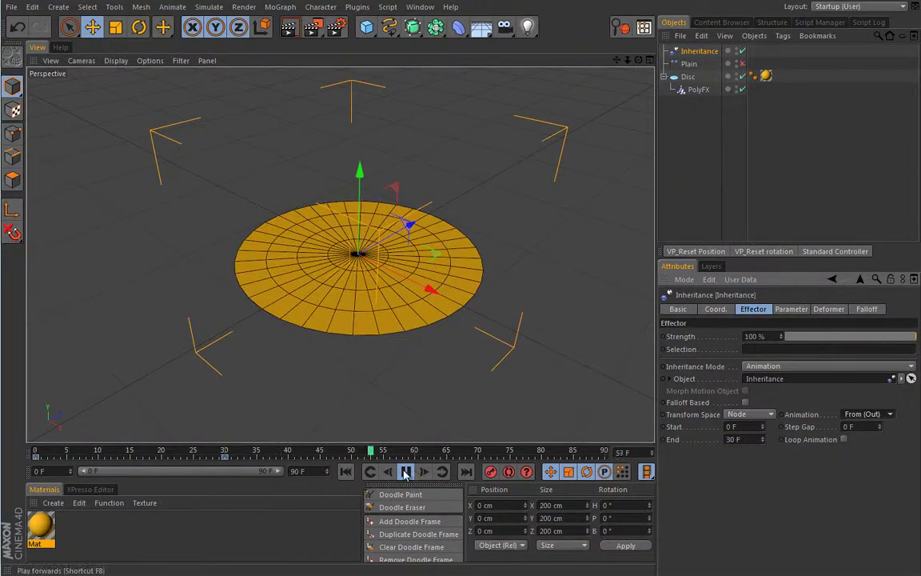
pyautogui.press('F8')
pyautogui.hotkey('shift', 'f')
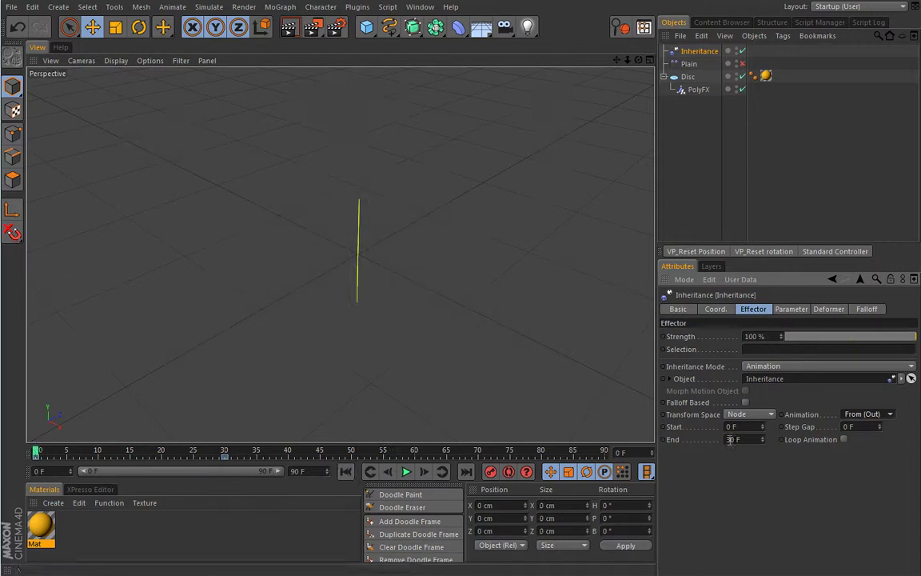
# Preview Step Gap values of 1 F and 2 F, then set the Step Gap to 0.3 F.
pyautogui.click(881, 426)
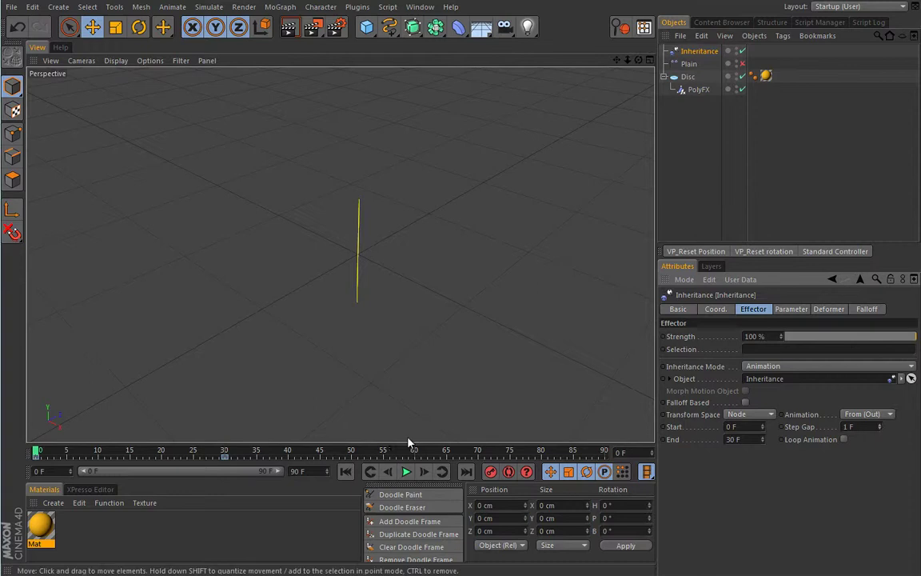
pyautogui.click(407, 471)
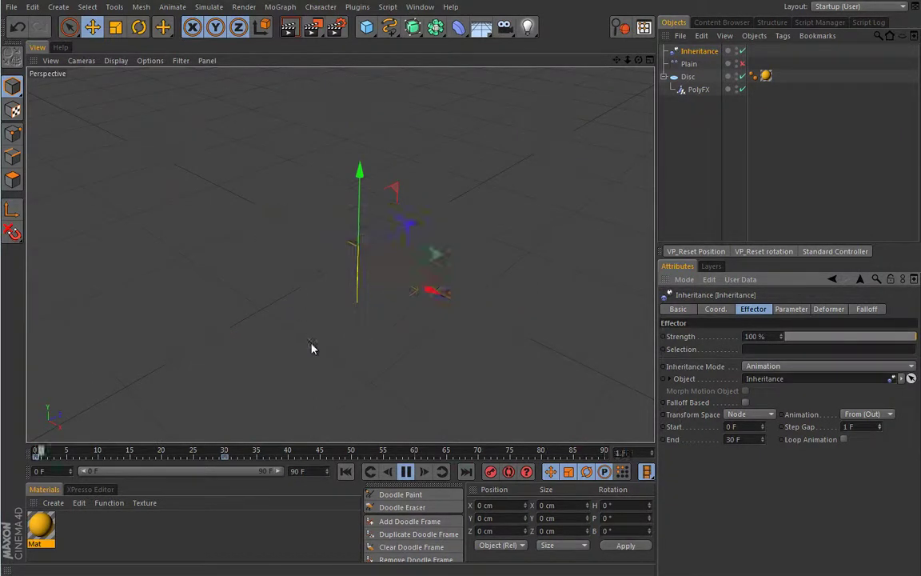
pyautogui.click(406, 471)
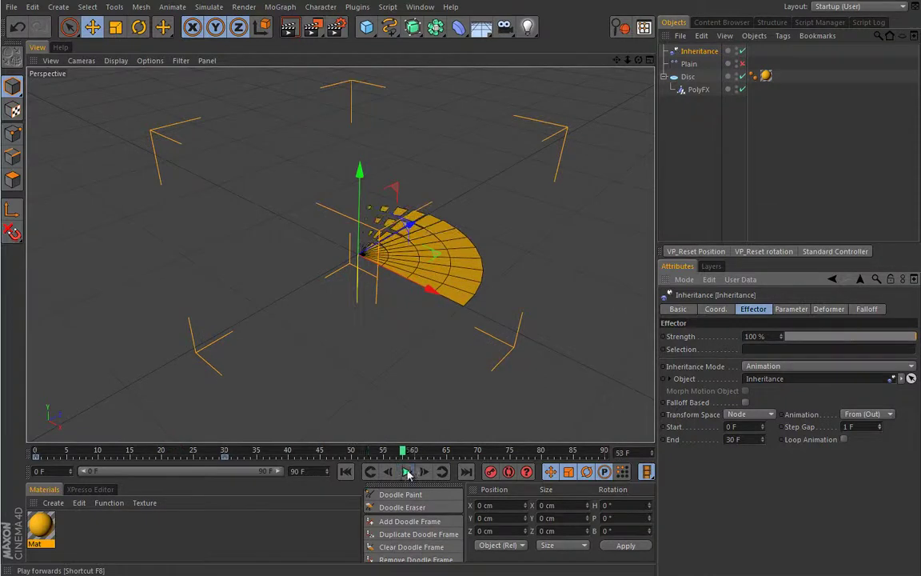
pyautogui.click(346, 471)
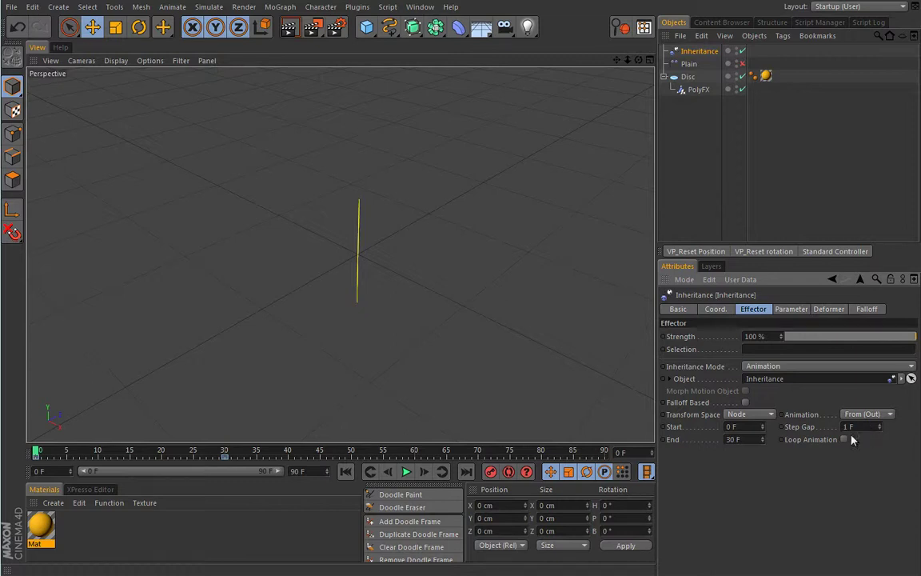
pyautogui.press('F8')
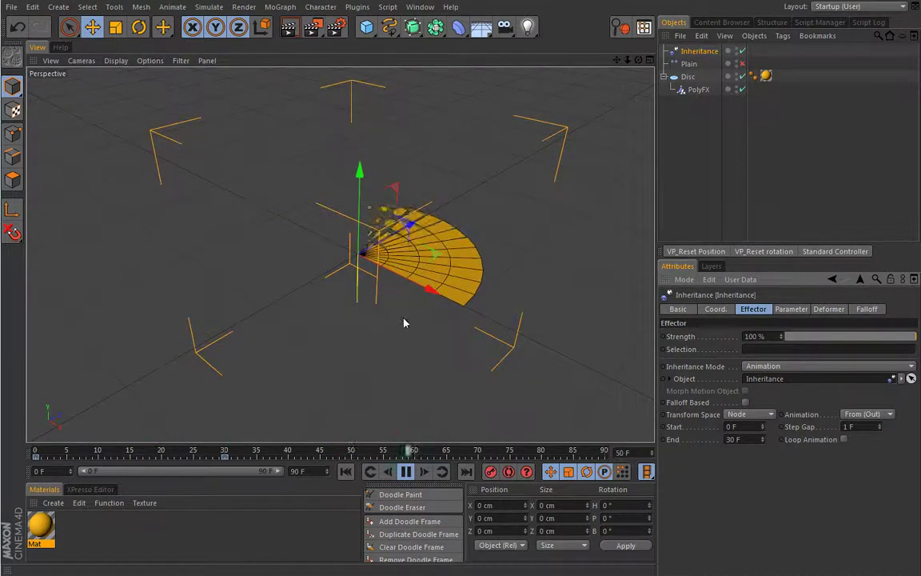
pyautogui.click(879, 424)
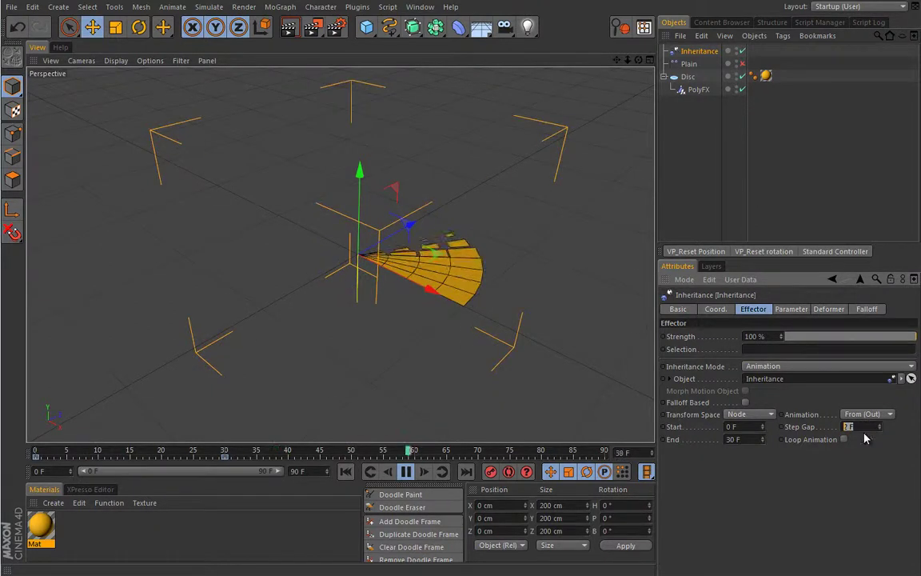
pyautogui.write('0.3')
pyautogui.press('Return')
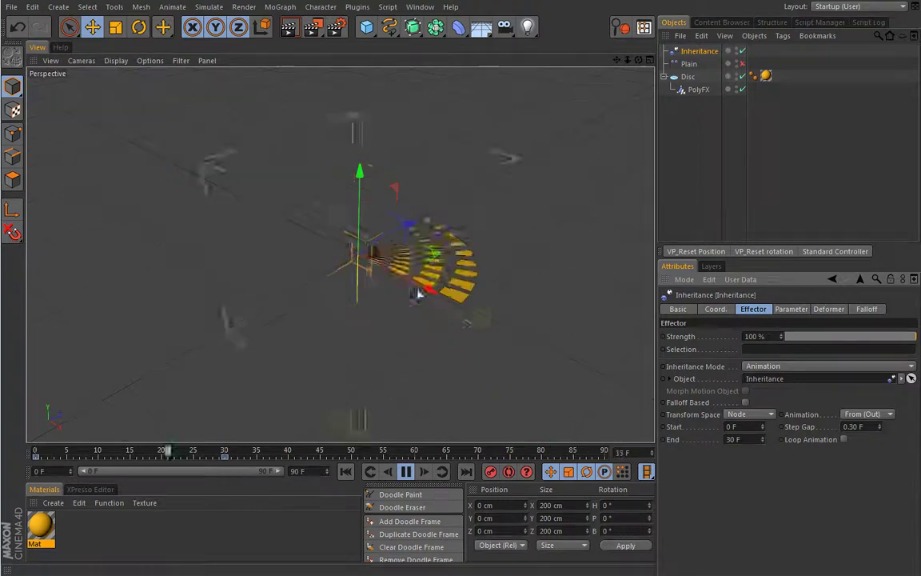
# Enable the Plain effector and raise it to Y 7.201 cm above the disc, then rewind playback.
pyautogui.click(743, 63)
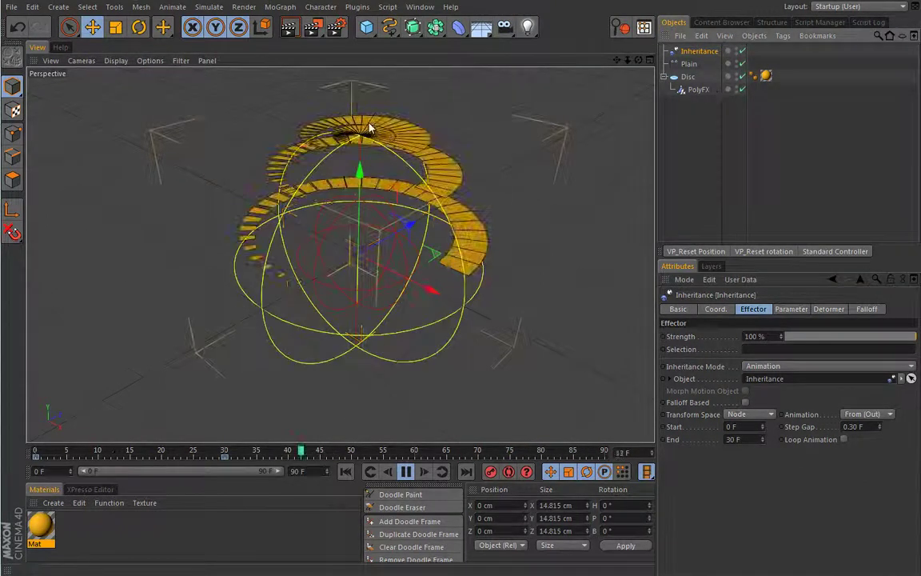
pyautogui.click(371, 139)
pyautogui.moveTo(370, 140); pyautogui.dragTo(364, 167)
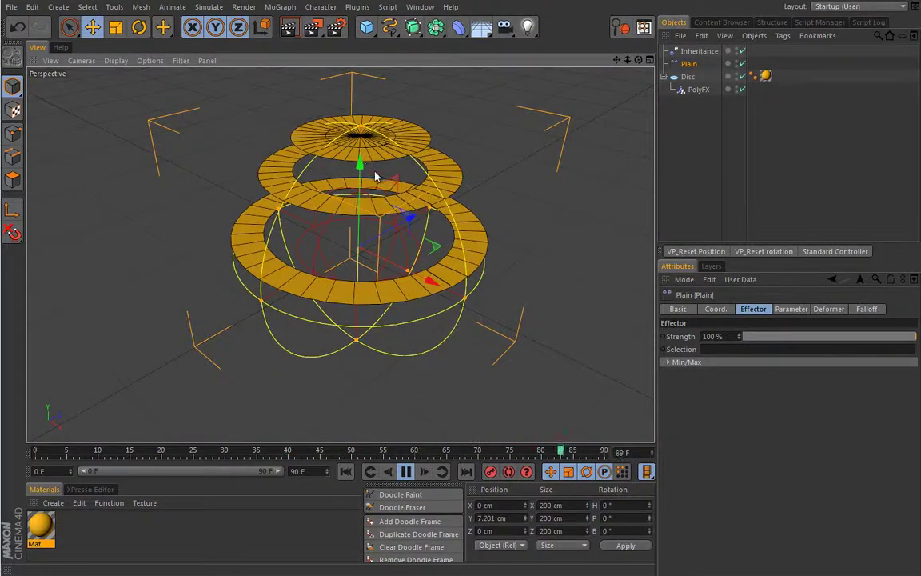
pyautogui.click(405, 471)
pyautogui.click(347, 473)
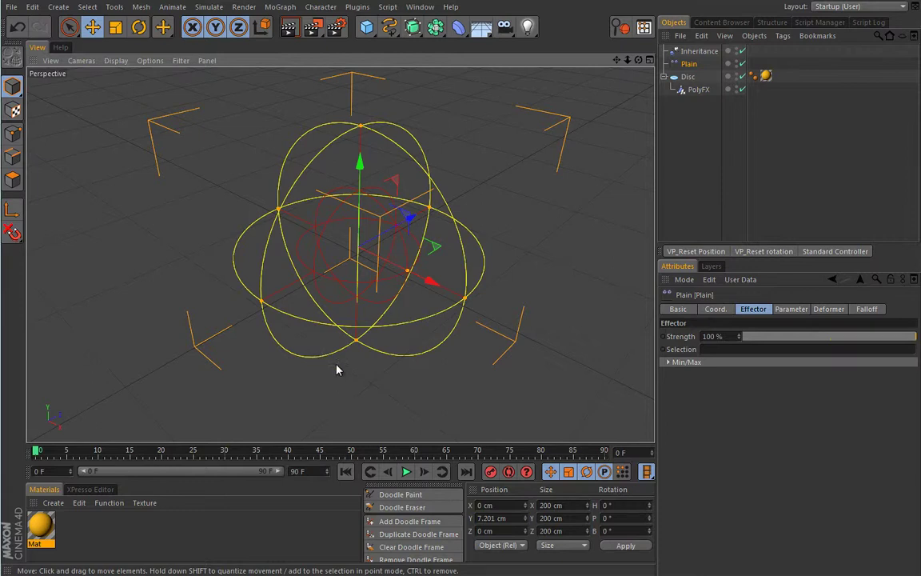
pyautogui.click(737, 72)
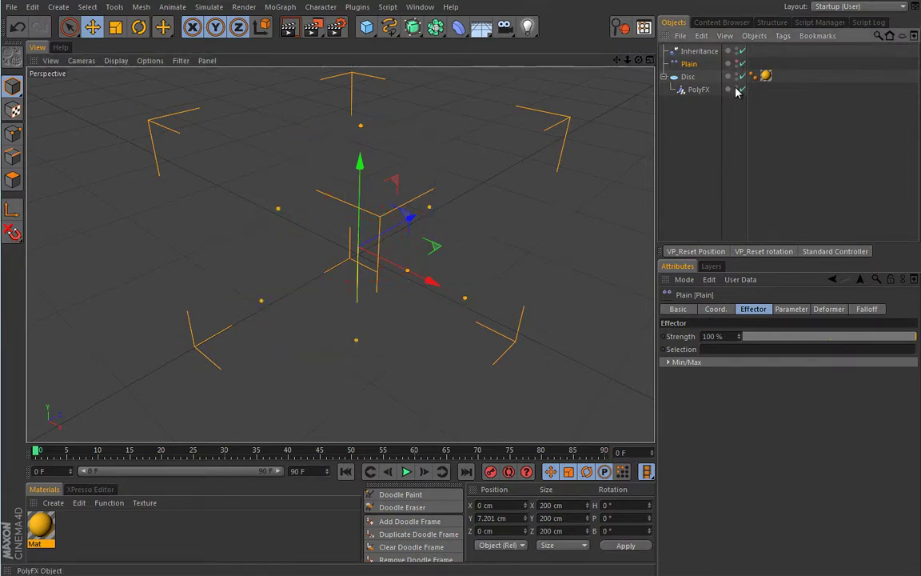
# Wrap the Disc in a new Linear Cloner, giving three stacked discs, and preview the playback.
pyautogui.click(472, 204)
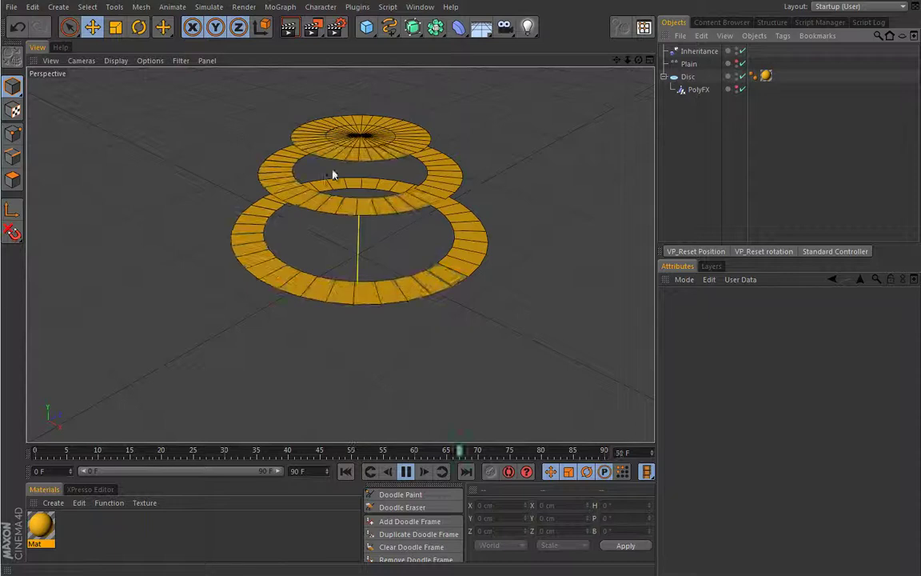
pyautogui.click(406, 472)
pyautogui.click(345, 472)
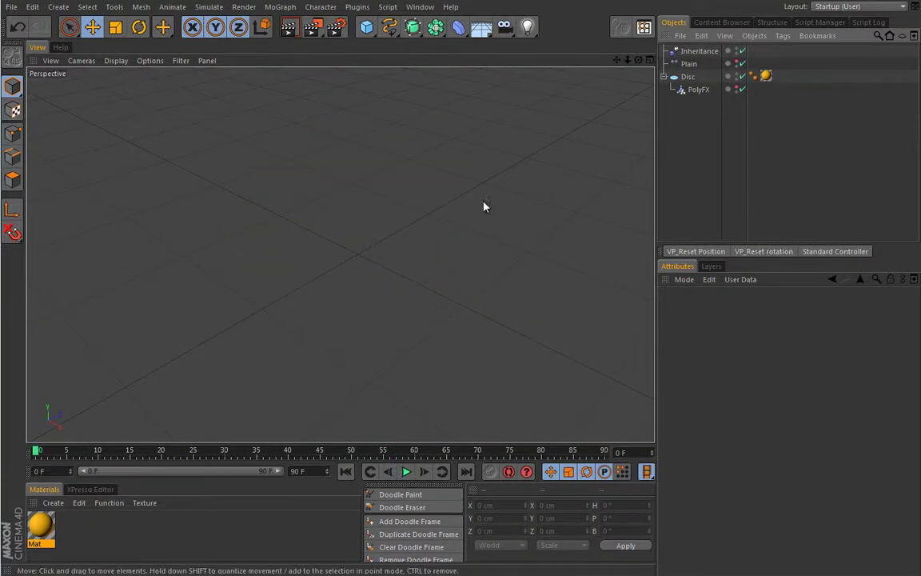
pyautogui.click(687, 77)
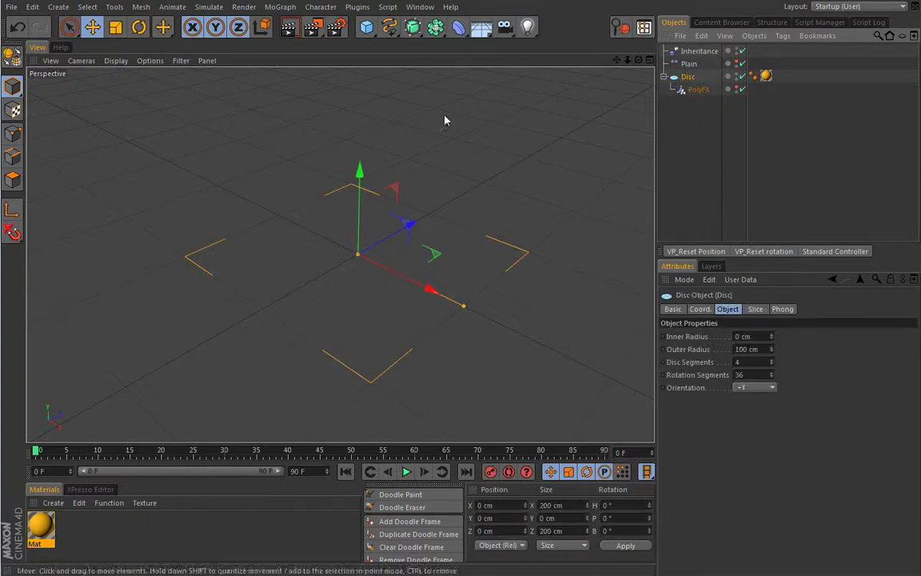
pyautogui.click(280, 7)
pyautogui.click(291, 104)
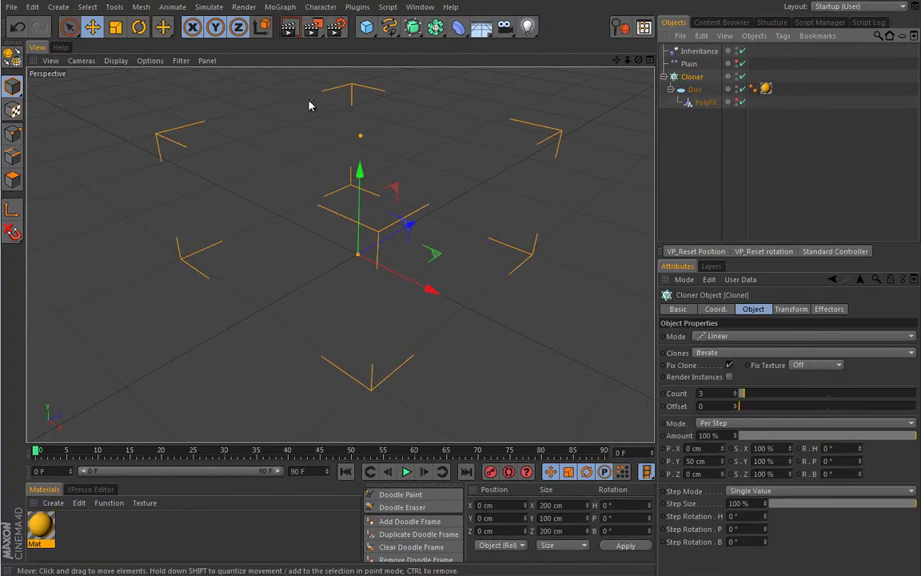
pyautogui.click(406, 472)
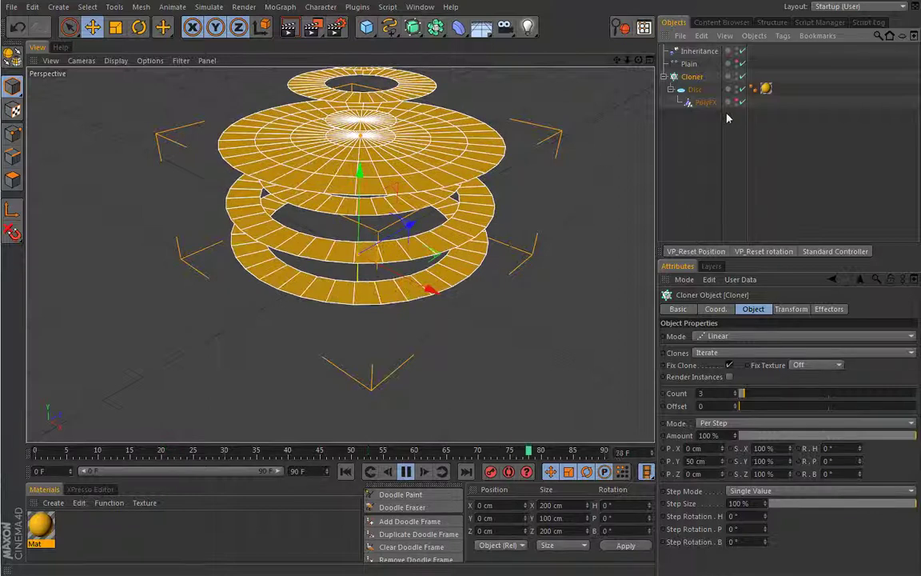
pyautogui.click(784, 88)
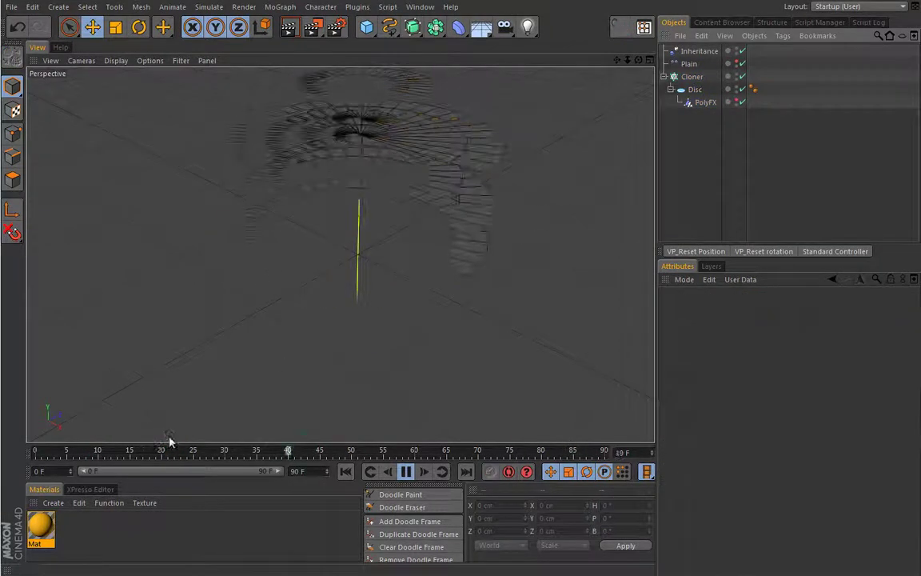
# Delete the Mat material and the Plain effector, then replay the three grey stacked discs.
pyautogui.press('Delete')
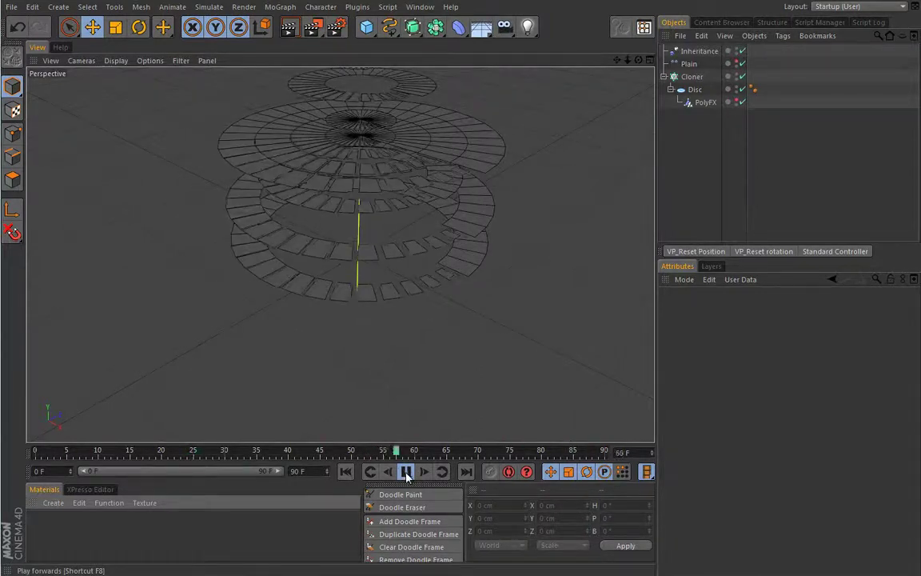
pyautogui.press('F8')
pyautogui.click(346, 473)
pyautogui.click(692, 65)
pyautogui.press('Delete')
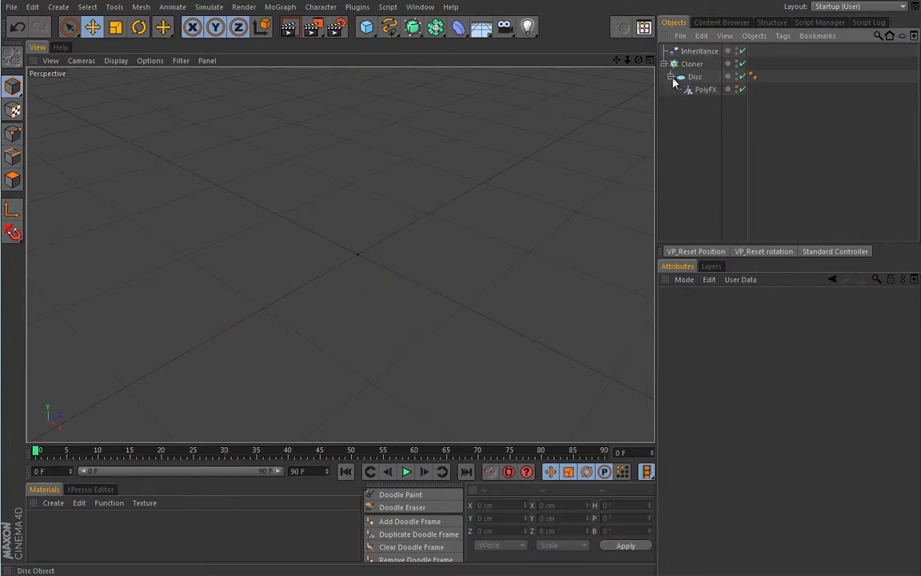
pyautogui.click(407, 472)
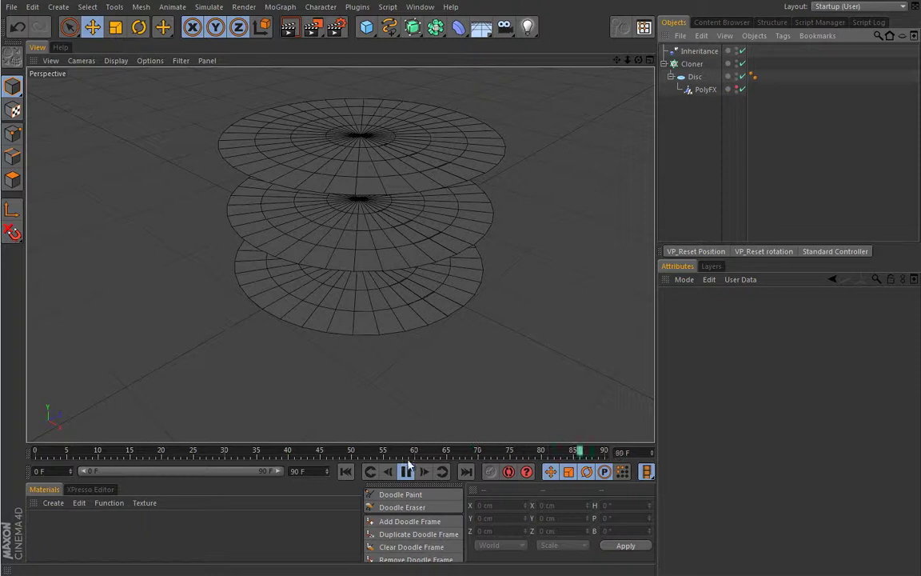
# Add a Random effector to the Cloner.
pyautogui.click(692, 64)
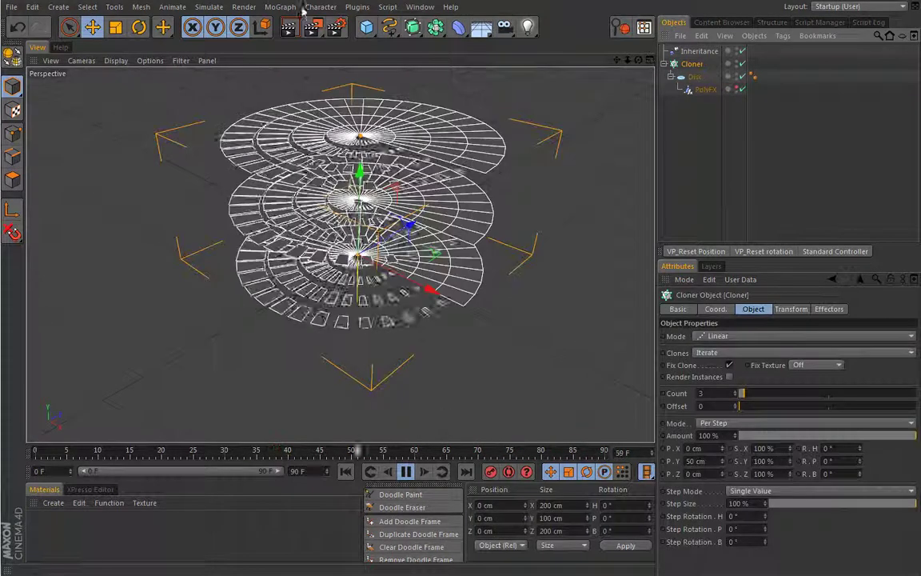
pyautogui.click(294, 8)
pyautogui.moveTo(298, 26)
pyautogui.click(363, 107)
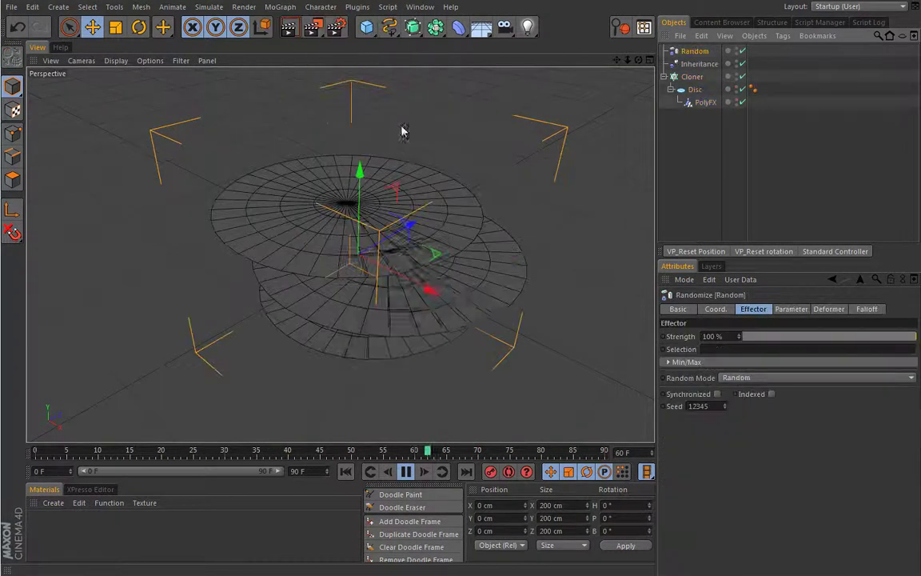
# Switch off position randomisation, set Color Mode On with Add blending, then stop and rewind.
pyautogui.click(790, 309)
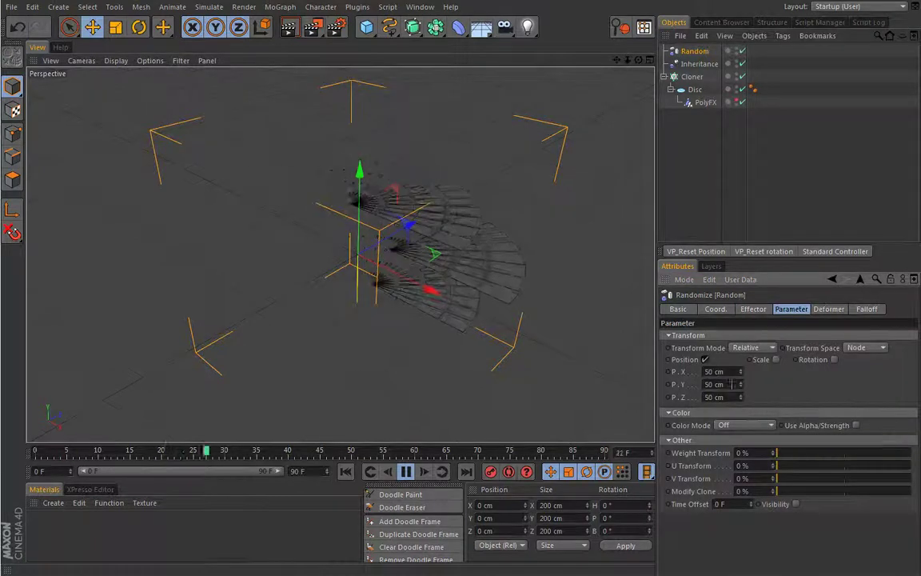
pyautogui.click(704, 359)
pyautogui.click(743, 387)
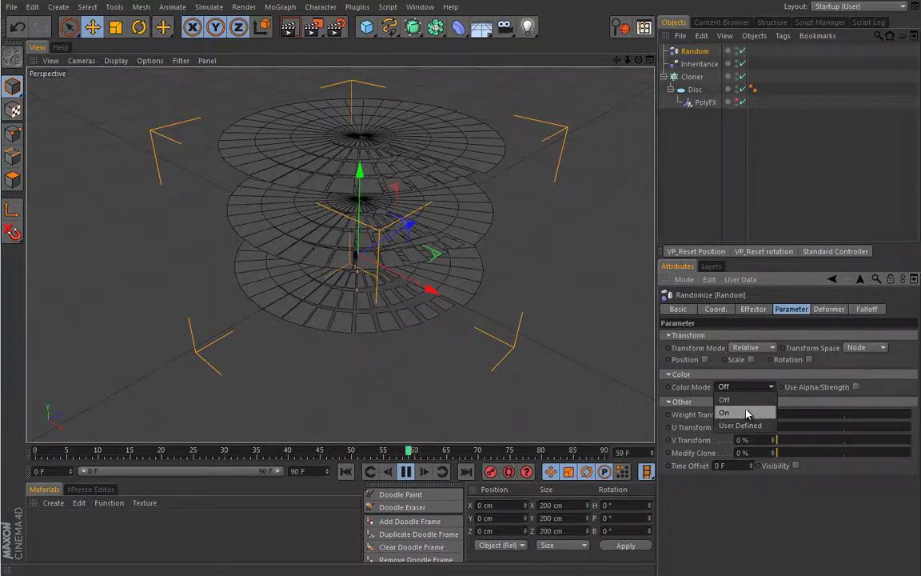
pyautogui.click(751, 411)
pyautogui.click(780, 402)
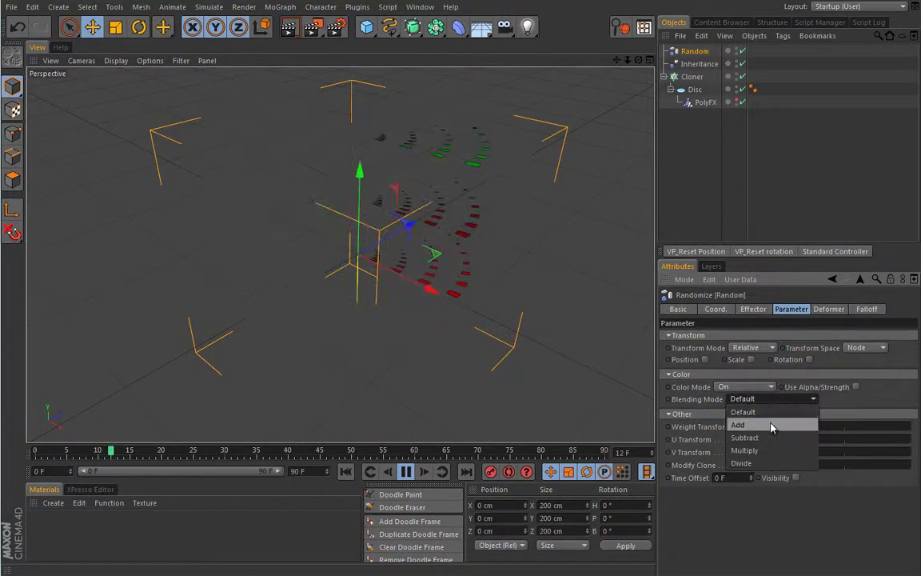
pyautogui.click(781, 412)
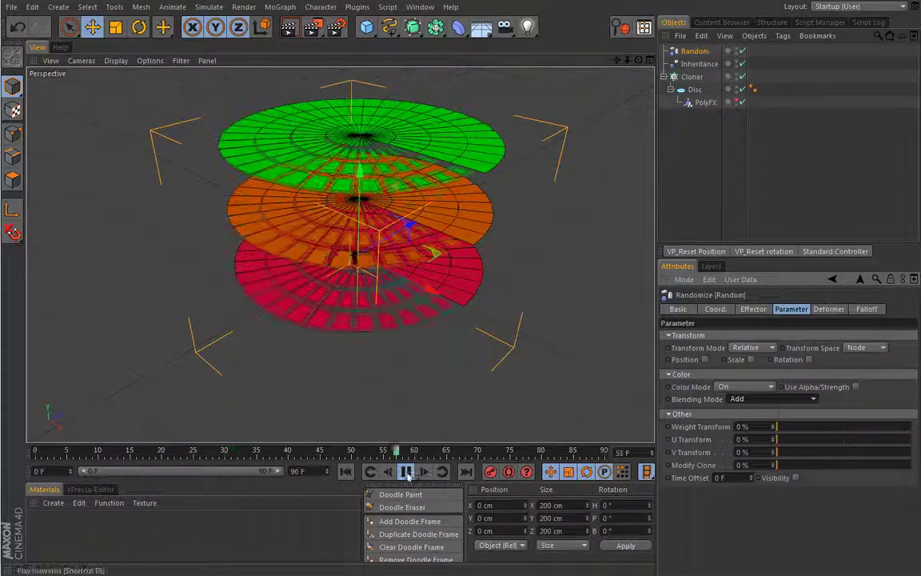
pyautogui.click(406, 471)
pyautogui.click(346, 473)
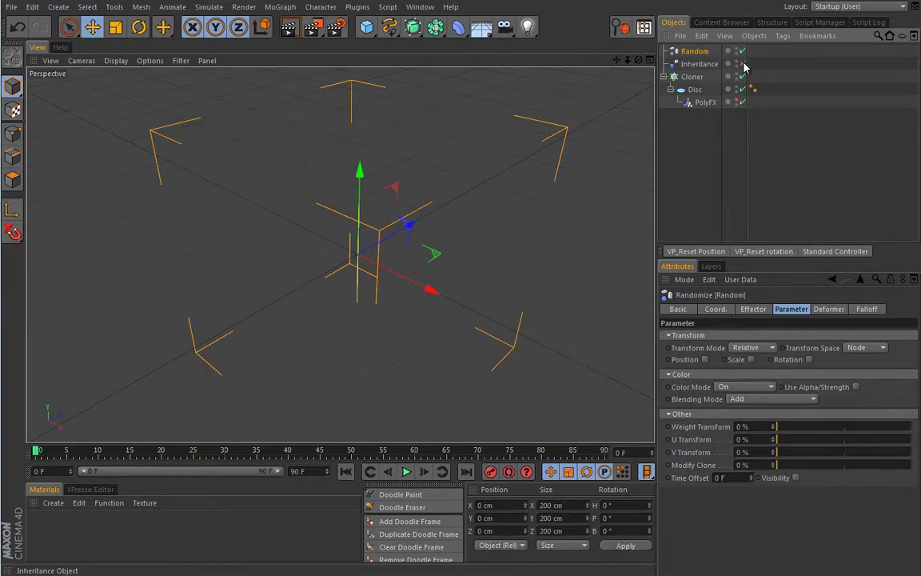
# Disable the Inheritance effector, re-enable it to scrub frames, then disable it again.
pyautogui.click(742, 64)
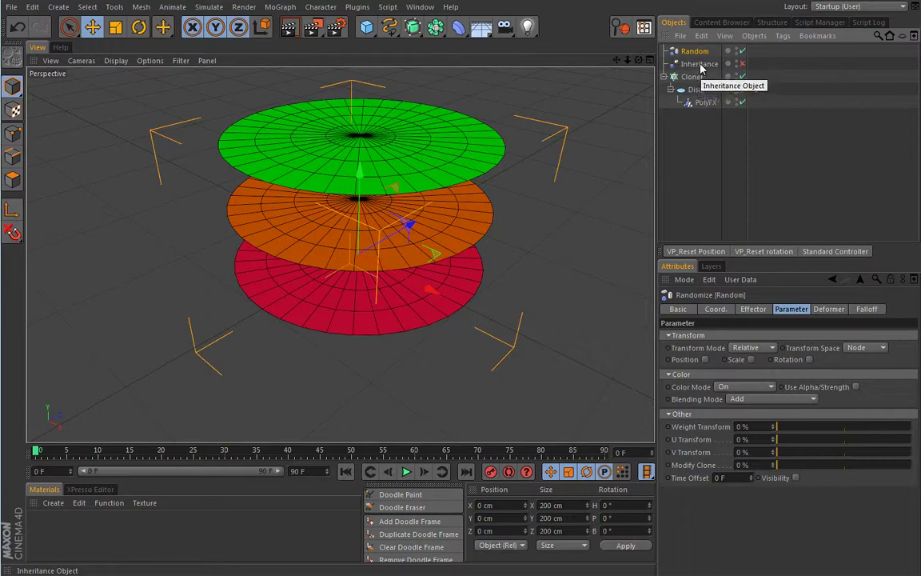
pyautogui.click(742, 64)
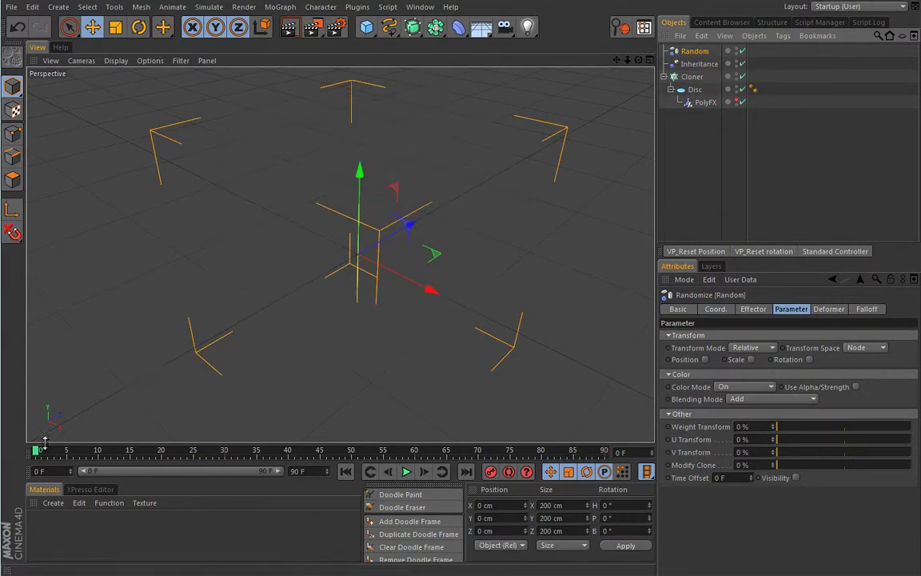
pyautogui.moveTo(85, 455)
pyautogui.mouseDown()
pyautogui.moveTo(172, 456)
pyautogui.moveTo(37, 455)
pyautogui.mouseUp()
pyautogui.click(742, 64)
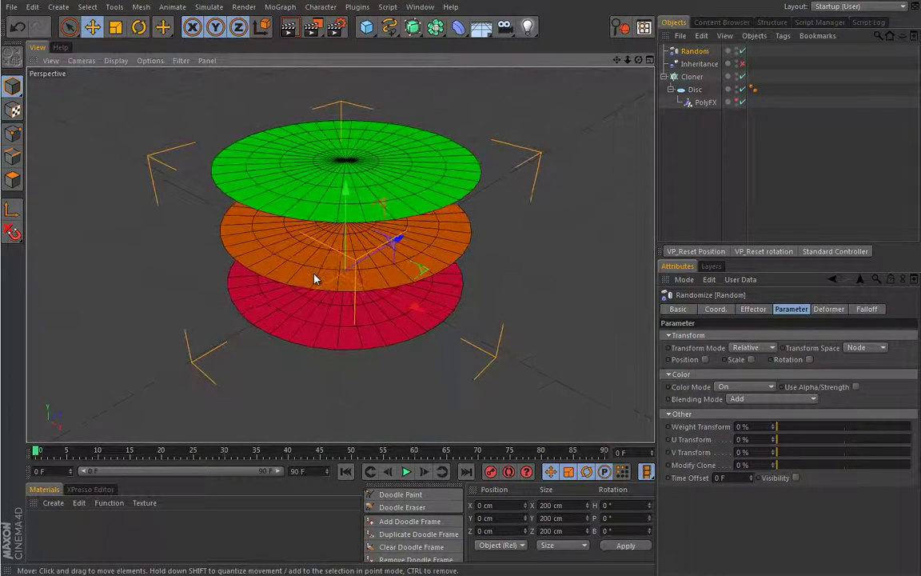
# Set the Cloner to Radial mode with a 100 cm radius, then select the Disc.
pyautogui.click(692, 77)
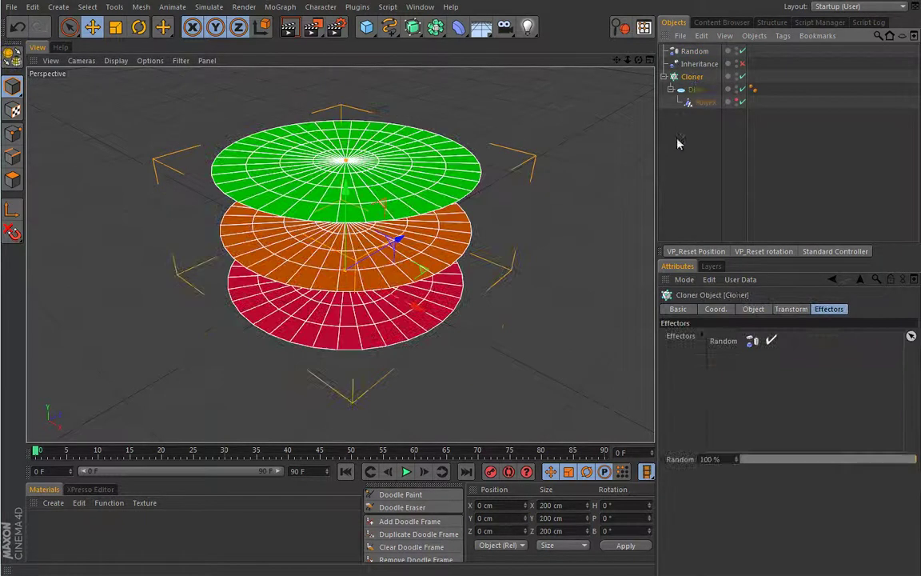
pyautogui.click(754, 310)
pyautogui.click(720, 340)
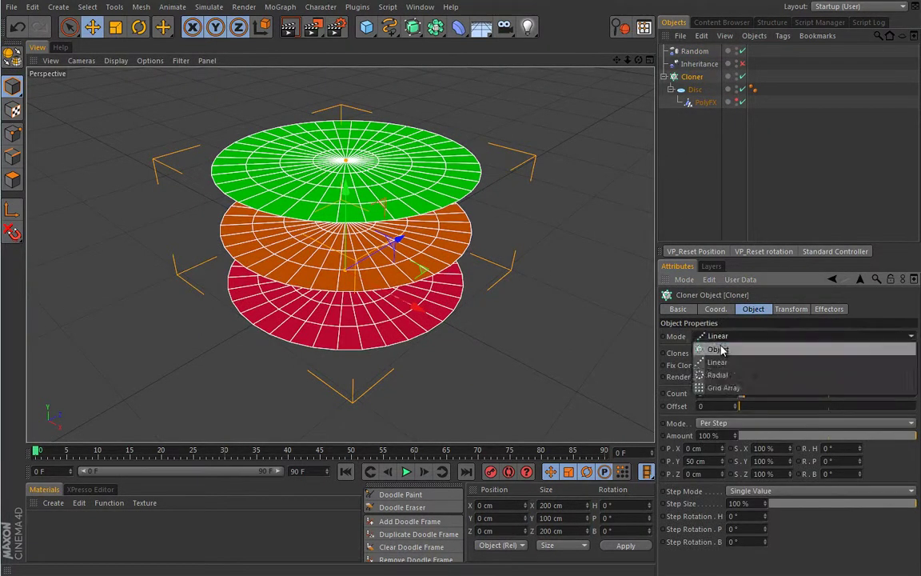
pyautogui.click(733, 365)
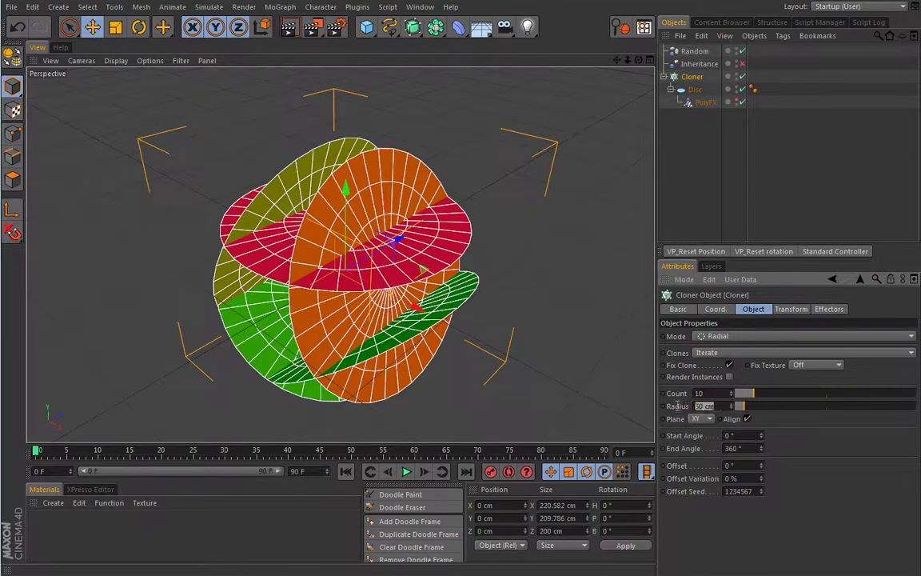
pyautogui.write('100')
pyautogui.press('Return')
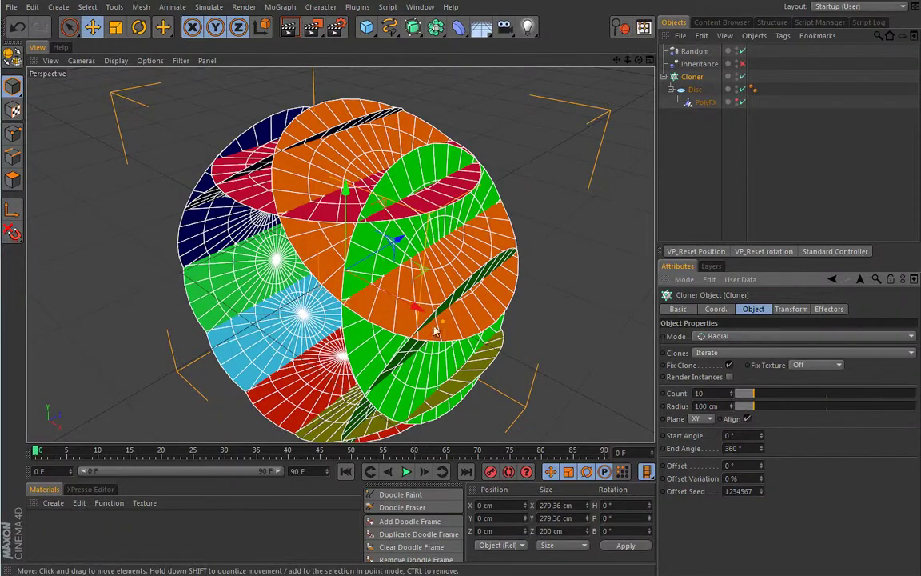
pyautogui.click(695, 89)
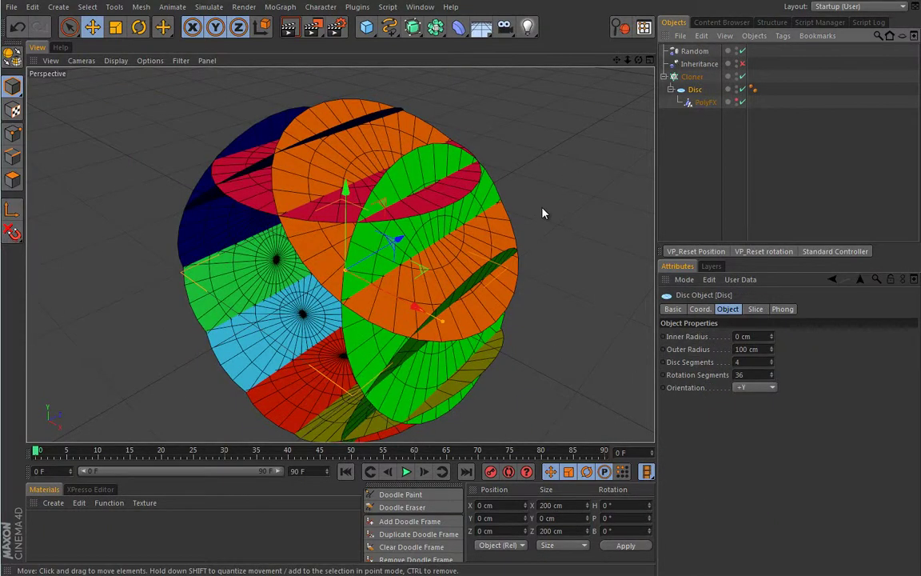
# Scale the Disc down to about a quarter of its size.
pyautogui.press('t')
pyautogui.moveTo(551, 190); pyautogui.dragTo(221, 324)
pyautogui.moveTo(332, 281)
pyautogui.keyDown('alt'); pyautogui.mouseDown()
pyautogui.moveTo(300, 281)
pyautogui.moveTo(333, 278)
pyautogui.moveTo(321, 304)
pyautogui.moveTo(330, 278)
pyautogui.mouseUp(); pyautogui.keyUp('alt')
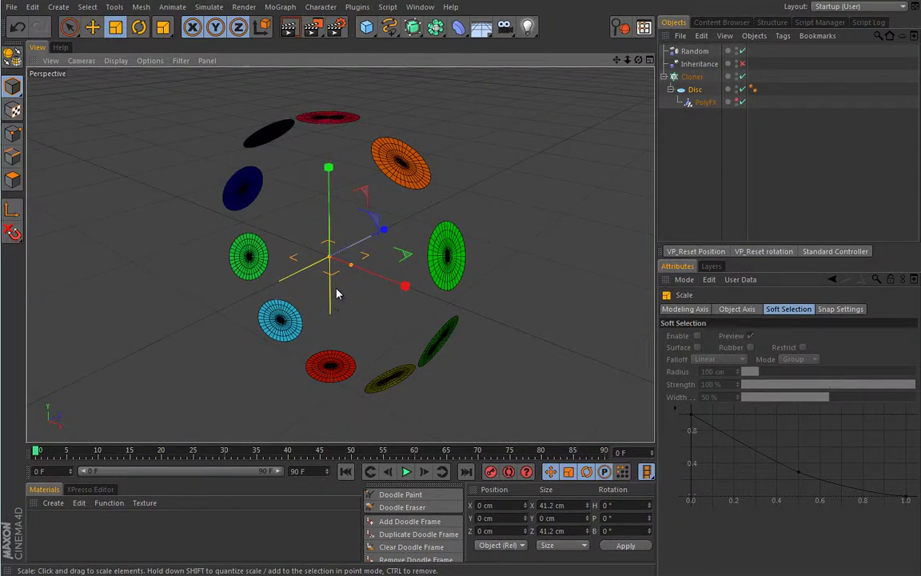
# Play the animation, then stop and return to the first frame.
pyautogui.click(406, 470)
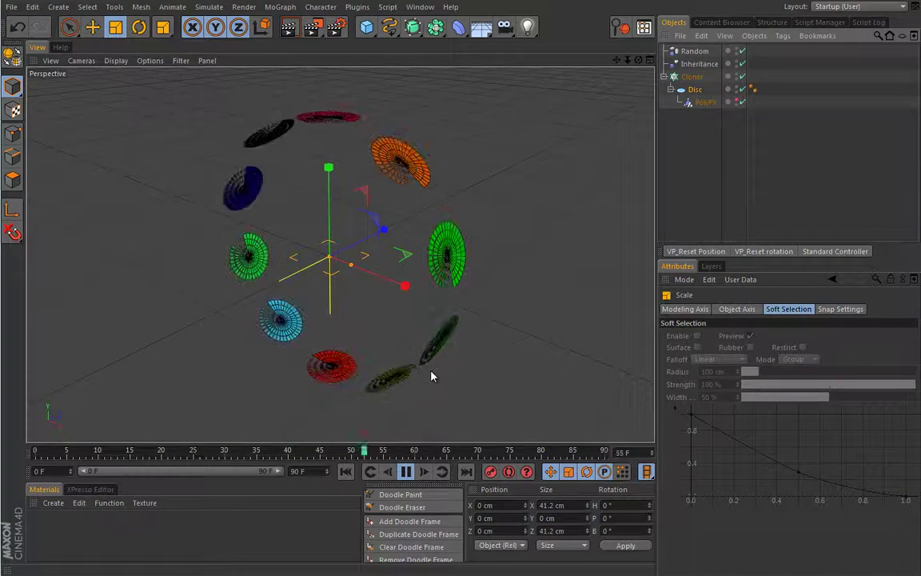
pyautogui.click(406, 471)
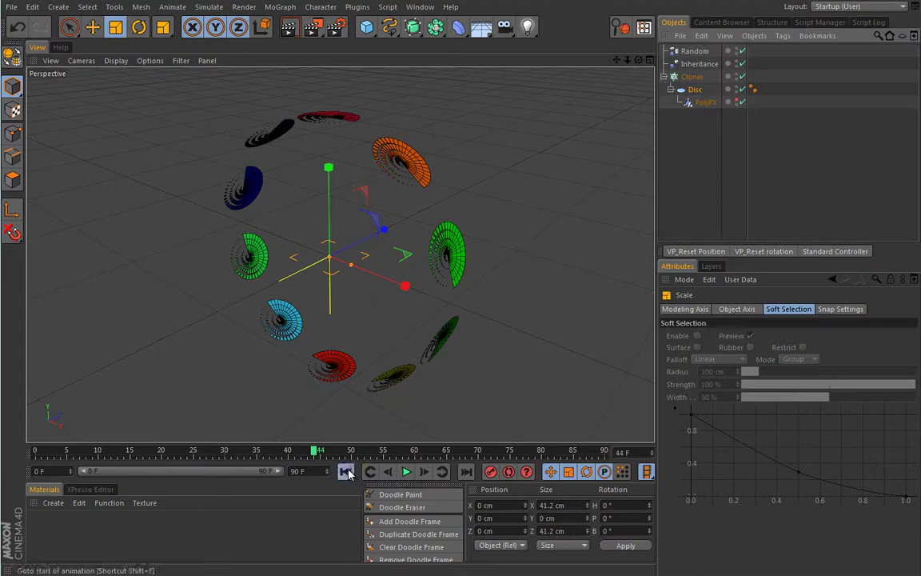
pyautogui.click(345, 471)
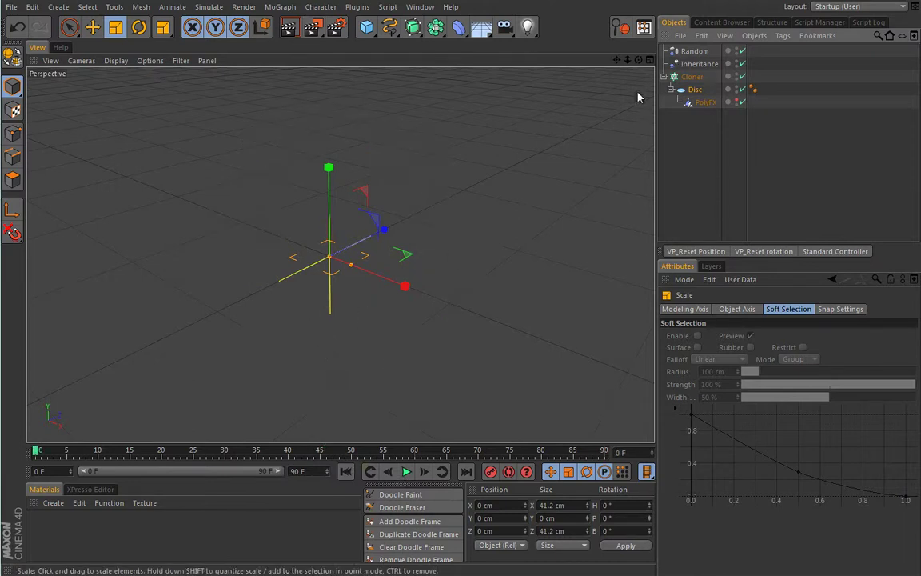
# Add a Time effector to the Cloner and show its Parameter settings.
pyautogui.click(693, 77)
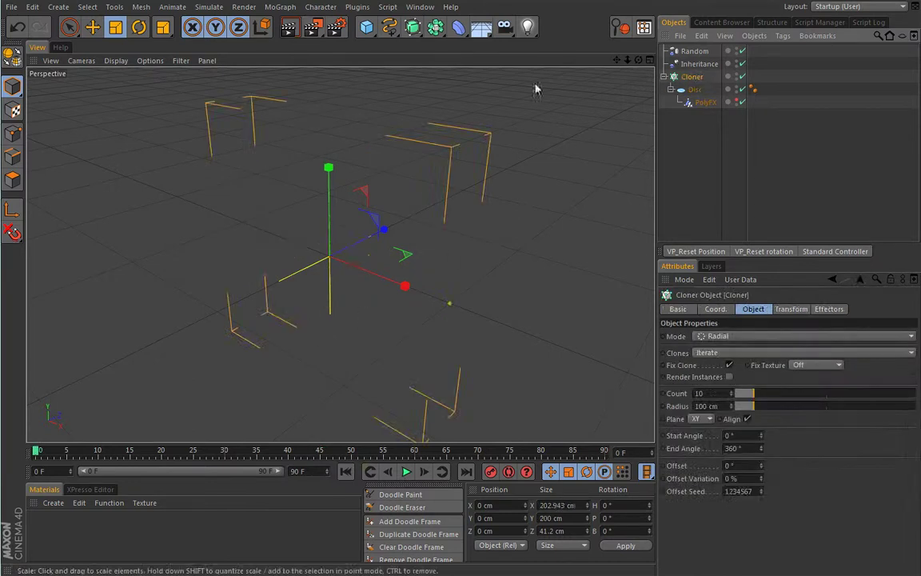
pyautogui.click(280, 6)
pyautogui.moveTo(314, 29)
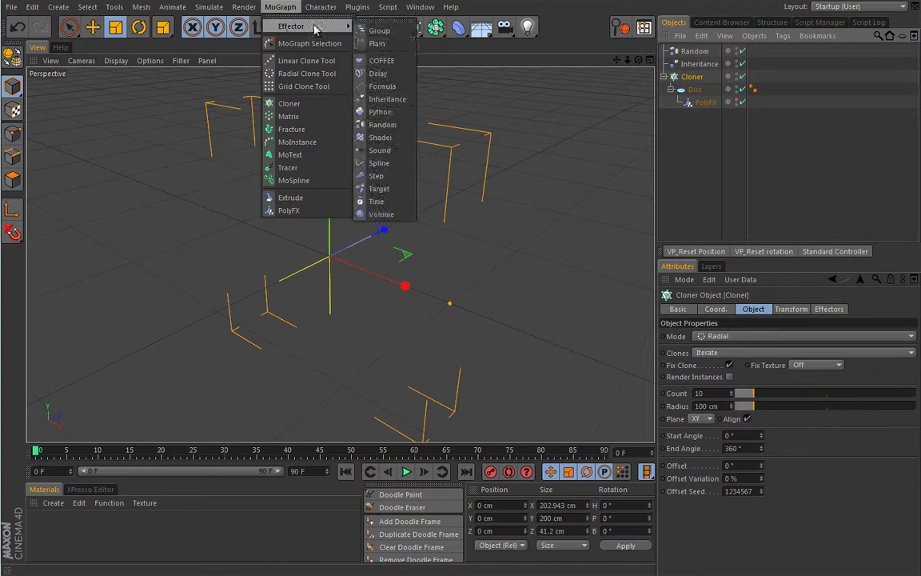
pyautogui.click(378, 201)
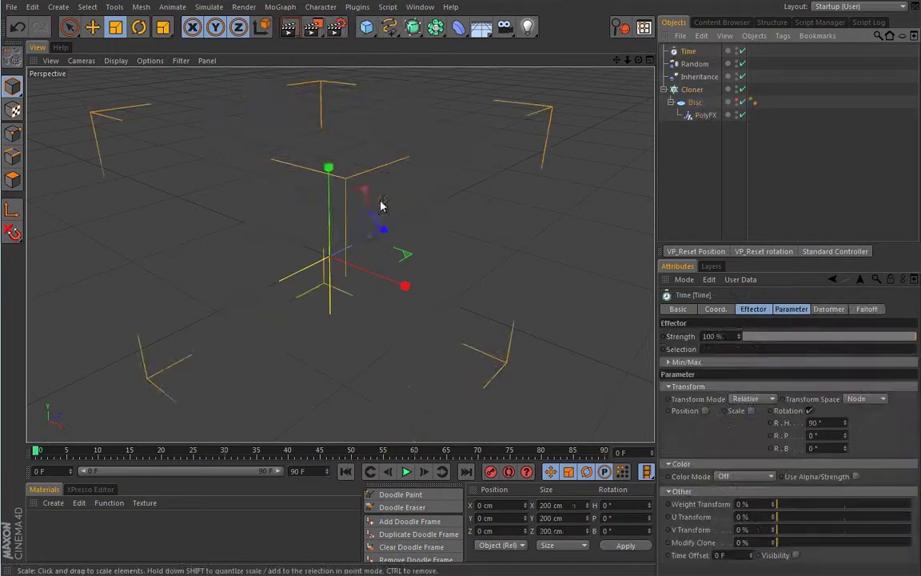
pyautogui.click(791, 309)
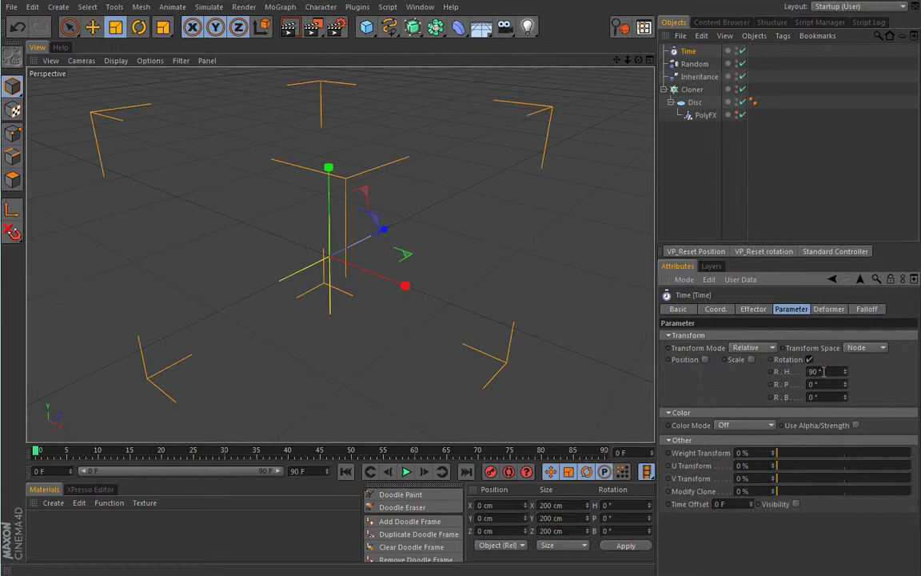
# Preview the 90° heading rotation, then pause and rewind to the first frame.
pyautogui.click(405, 472)
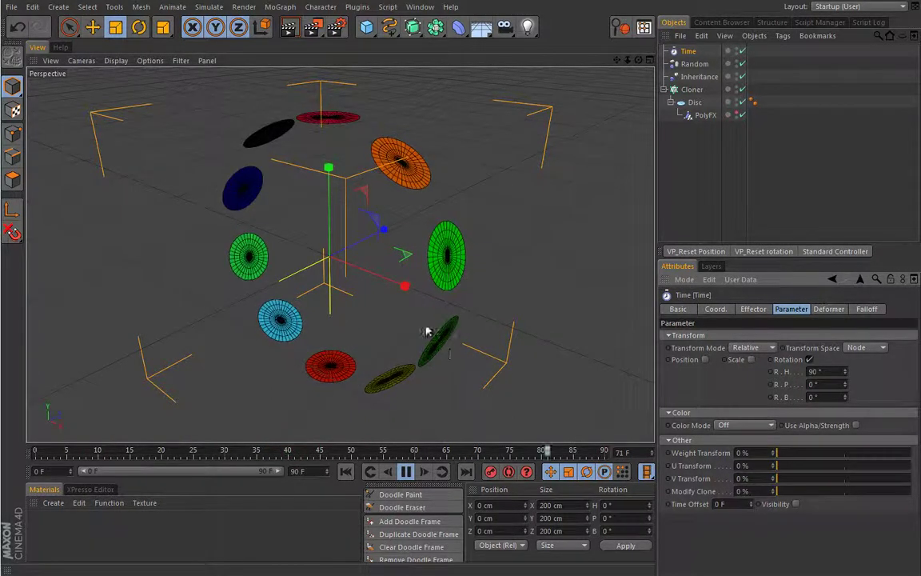
pyautogui.click(406, 471)
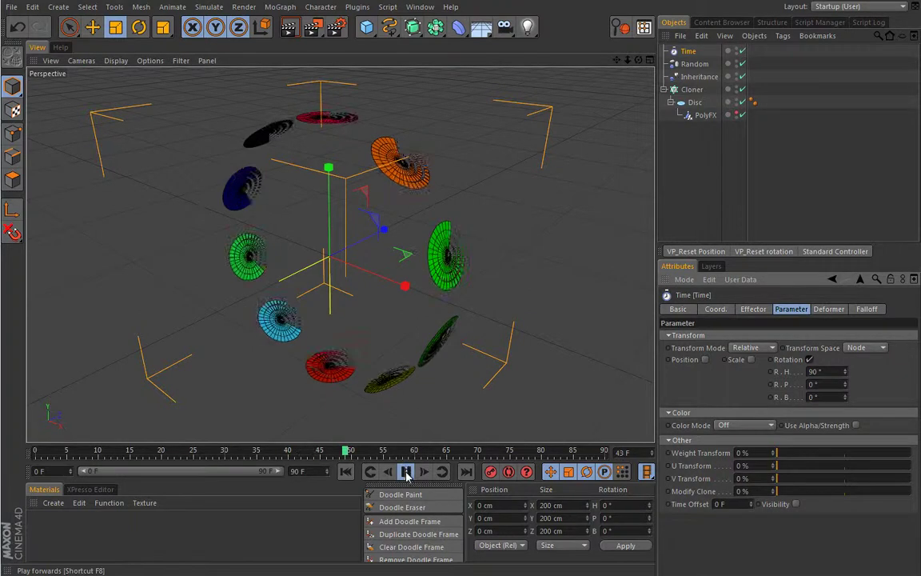
pyautogui.click(346, 471)
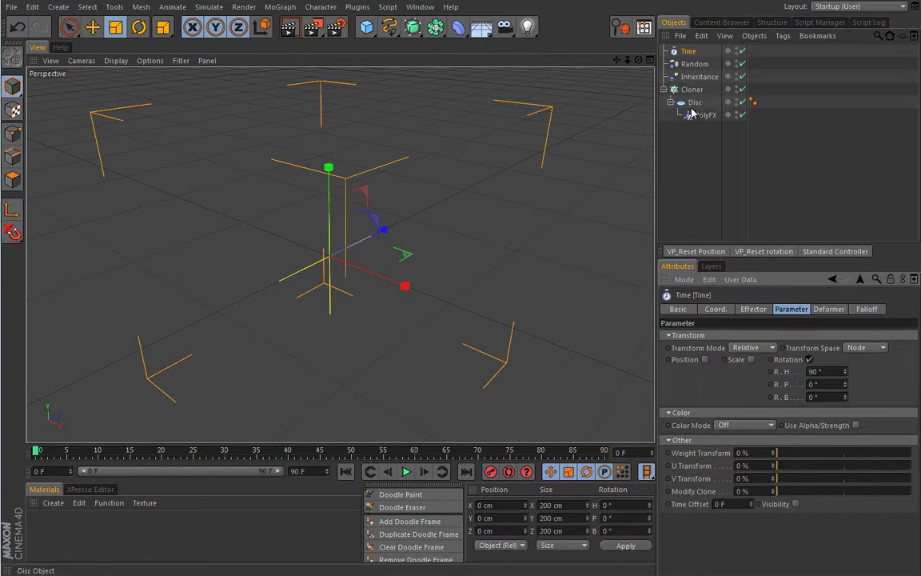
# Add a Torus, shrink it to 30.2 cm radius, and place it in the Cloner below Disc.
pyautogui.moveTo(367, 27); pyautogui.dragTo(396, 92)
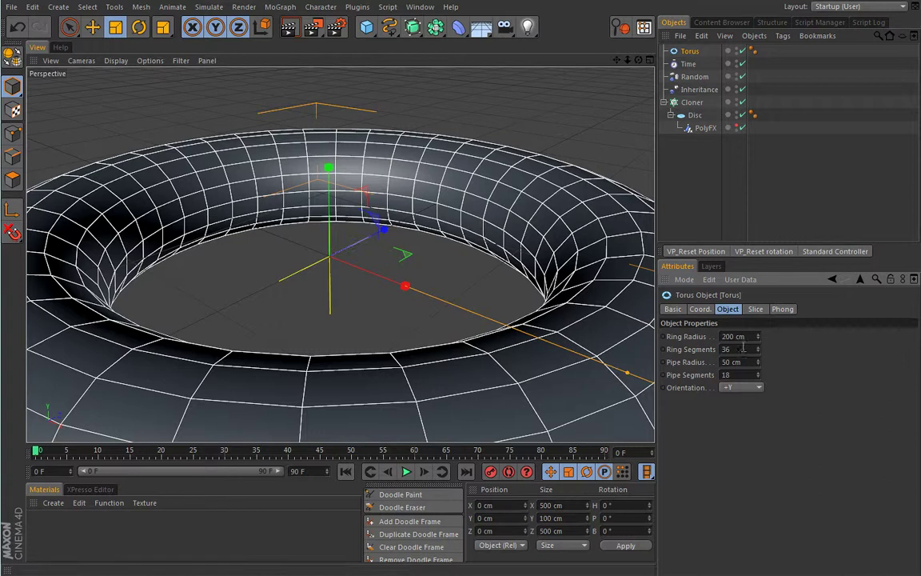
pyautogui.moveTo(582, 111); pyautogui.dragTo(251, 312)
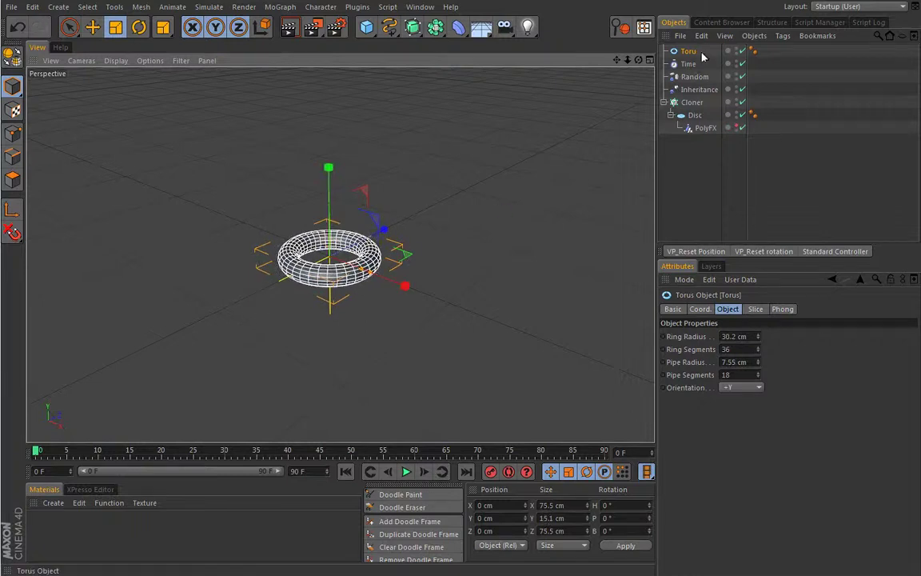
pyautogui.click(671, 116)
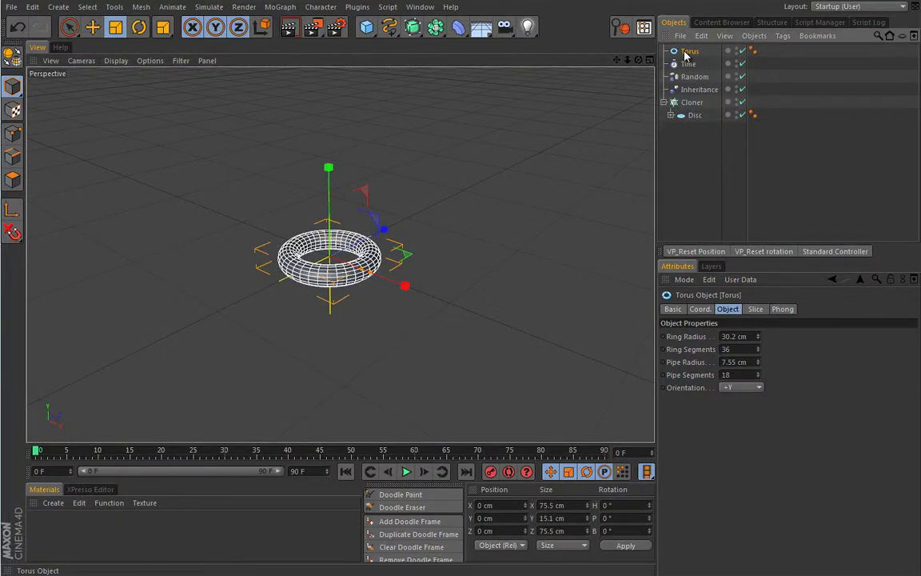
pyautogui.moveTo(692, 120); pyautogui.dragTo(705, 121)
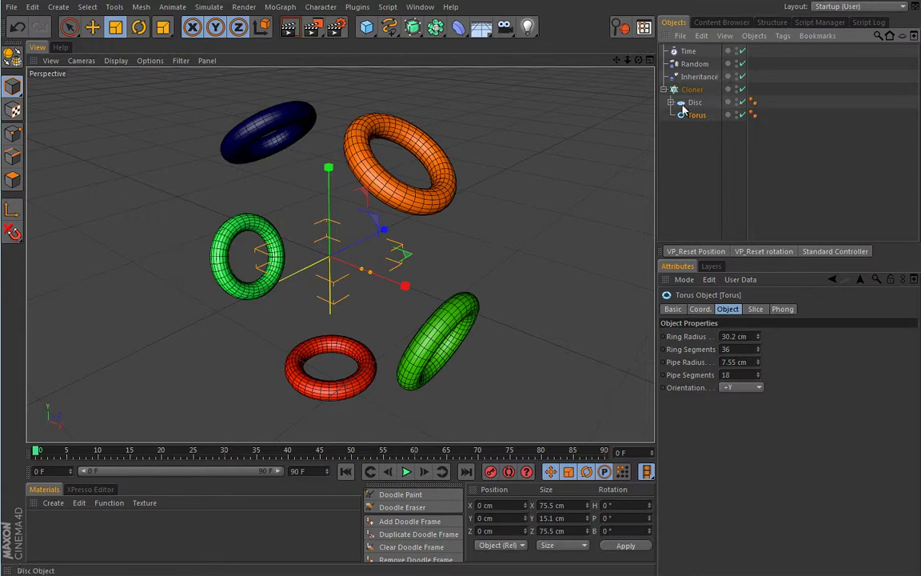
# Copy the Disc's PolyFX onto the Torus.
pyautogui.click(670, 103)
pyautogui.click(705, 116)
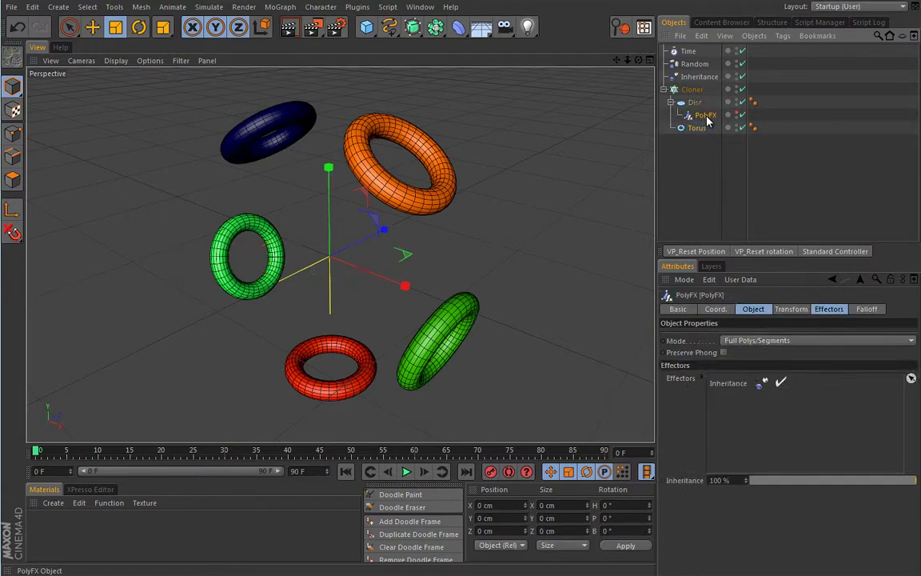
pyautogui.moveTo(710, 142)
pyautogui.keyDown('ctrl'); pyautogui.mouseDown()
pyautogui.moveTo(692, 144)
pyautogui.moveTo(700, 136)
pyautogui.mouseUp(); pyautogui.keyUp('ctrl')
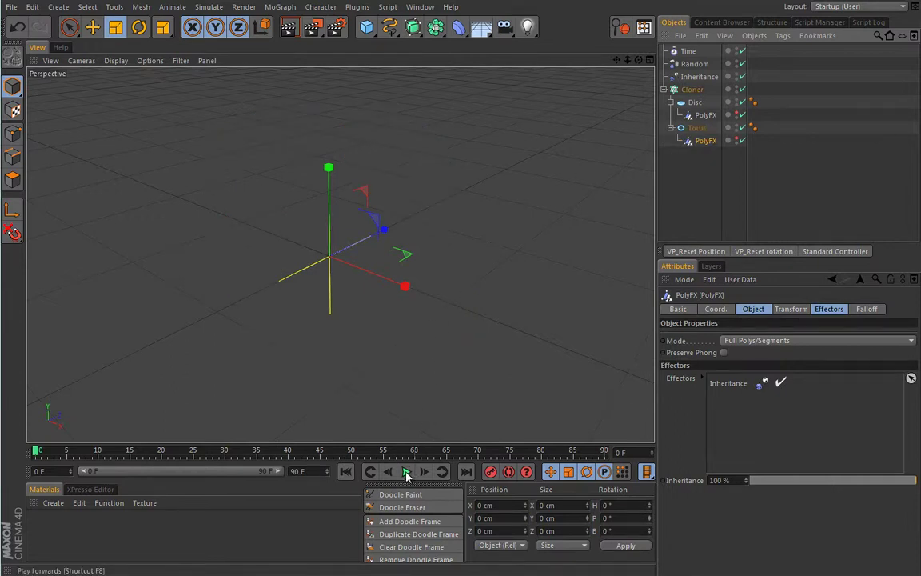
# Set the torus pipe radius to 2.55 cm while previewing, then rewind and collapse Disc and Torus.
pyautogui.press('Up')
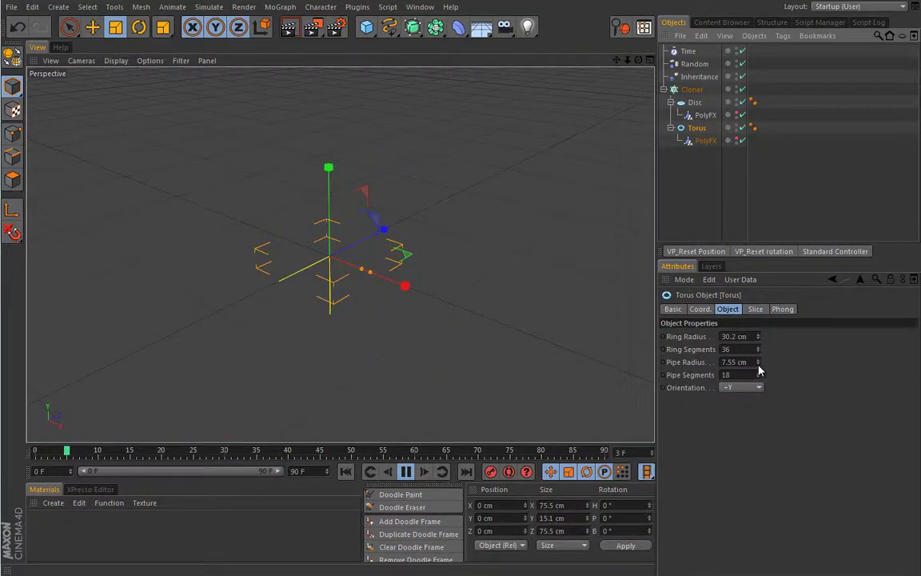
pyautogui.moveTo(758, 364); pyautogui.dragTo(756, 369)
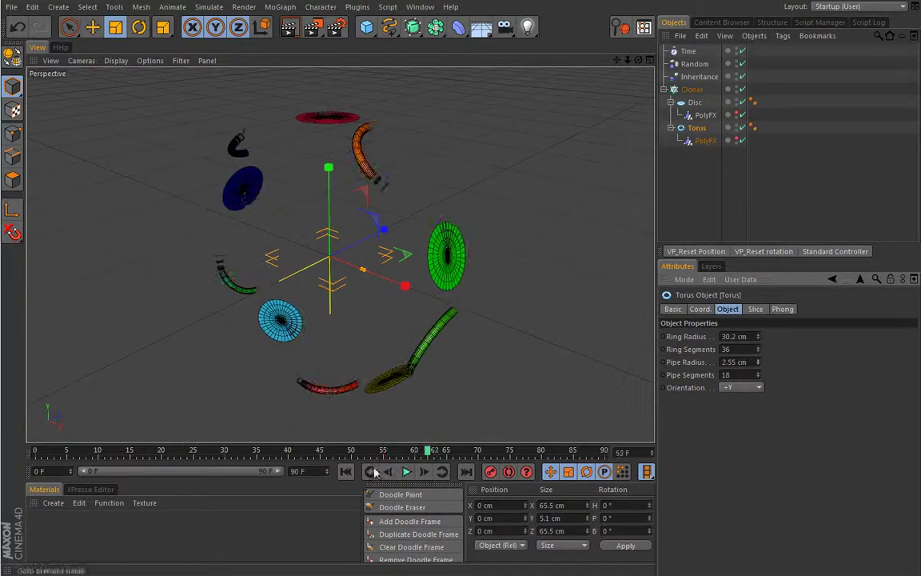
pyautogui.press('F8')
pyautogui.hotkey('shift', 'f')
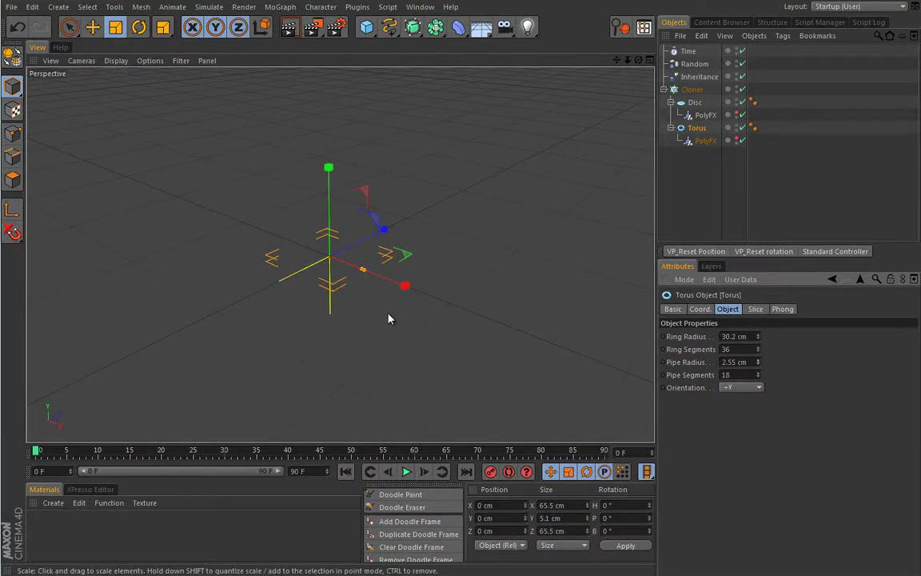
pyautogui.click(671, 102)
pyautogui.click(671, 116)
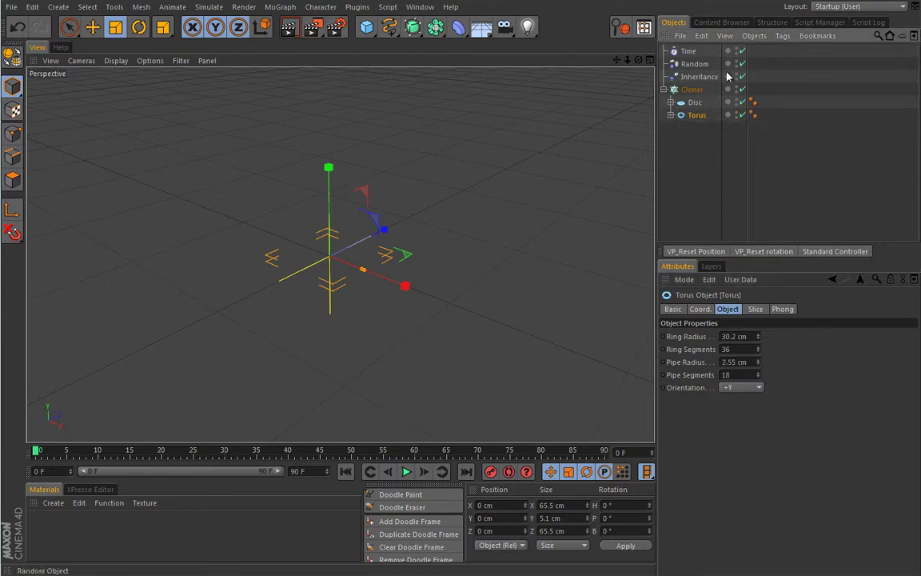
# Disable Inheritance and add a 20.3 cm Platonic icosahedron inside the Cloner below Torus.
pyautogui.click(742, 77)
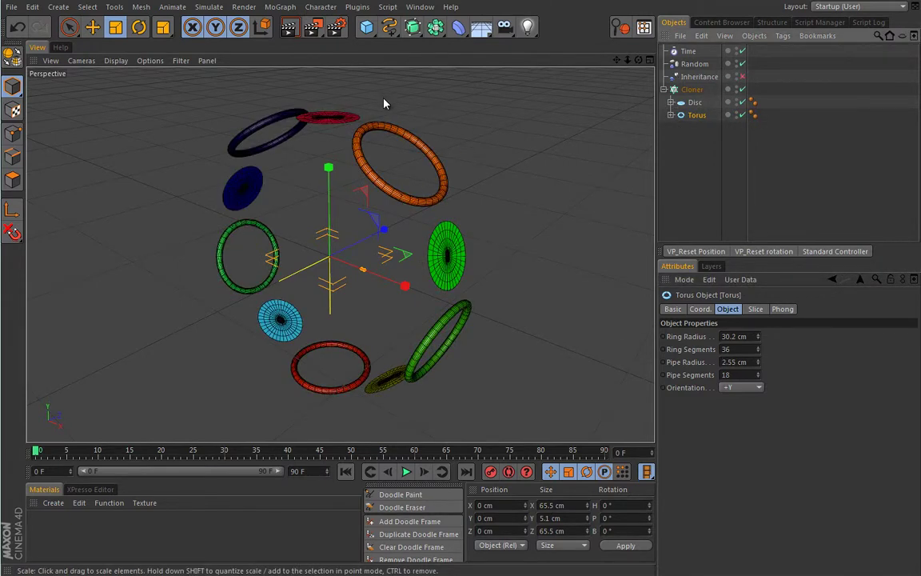
pyautogui.click(366, 28)
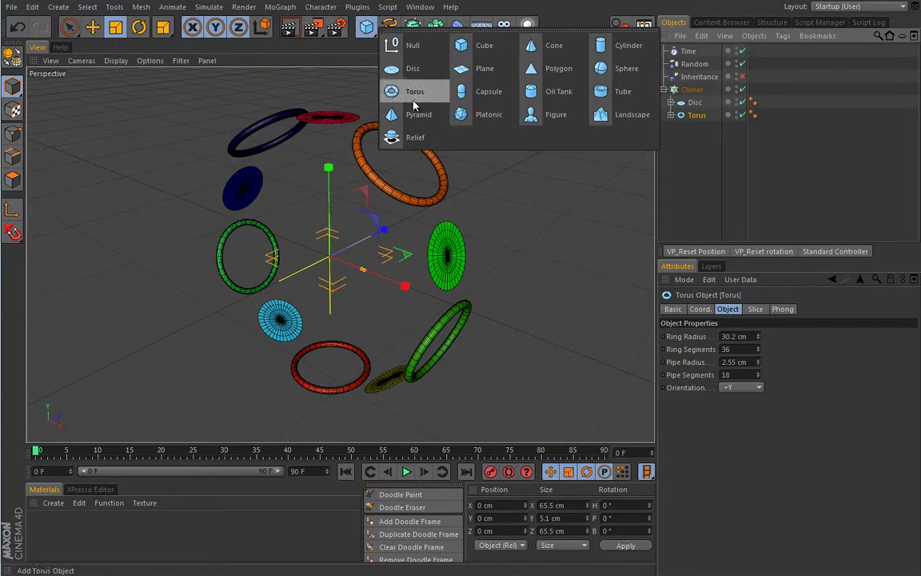
pyautogui.click(487, 113)
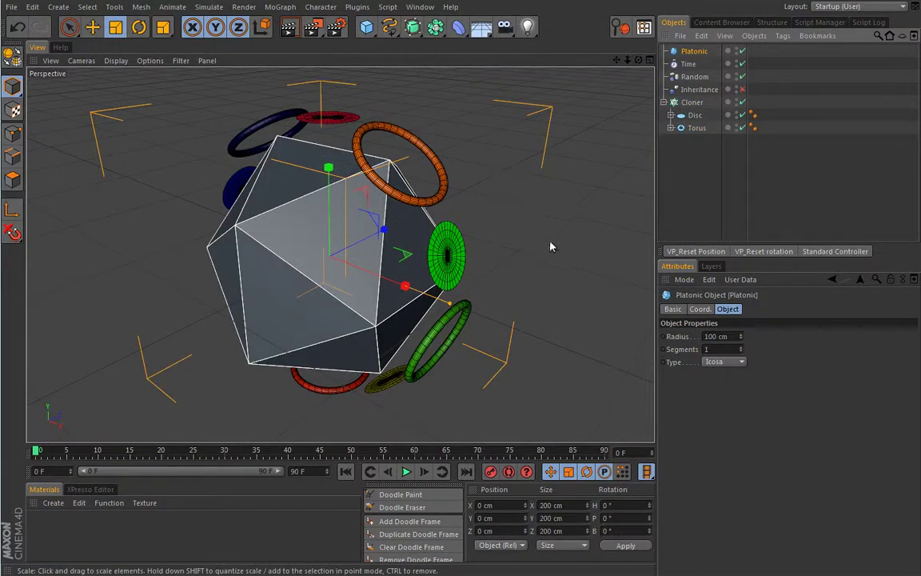
pyautogui.moveTo(564, 244); pyautogui.dragTo(221, 376)
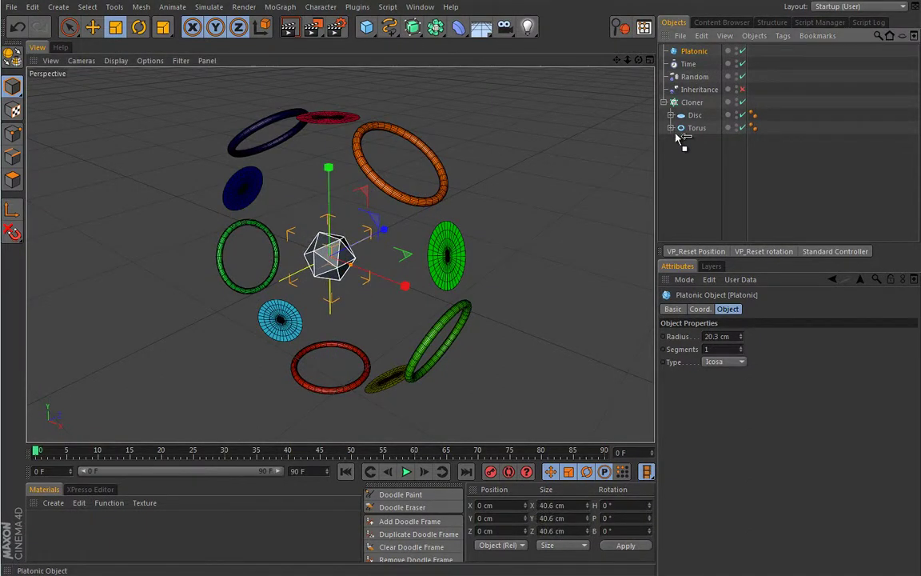
pyautogui.moveTo(679, 137); pyautogui.dragTo(680, 138)
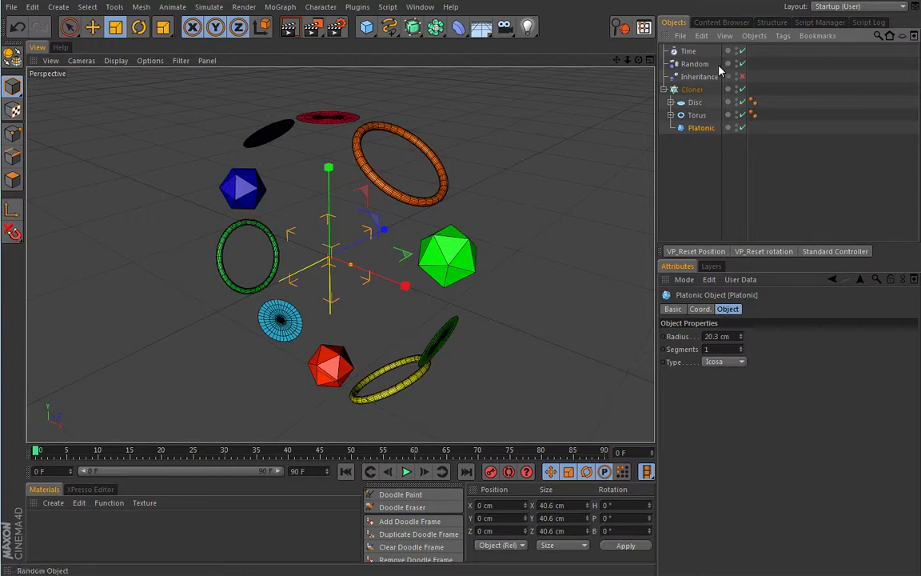
pyautogui.click(707, 91)
# Set the Cloner count to 30 and radius to 200 cm, then reduce the count to 20.
pyautogui.click(708, 392)
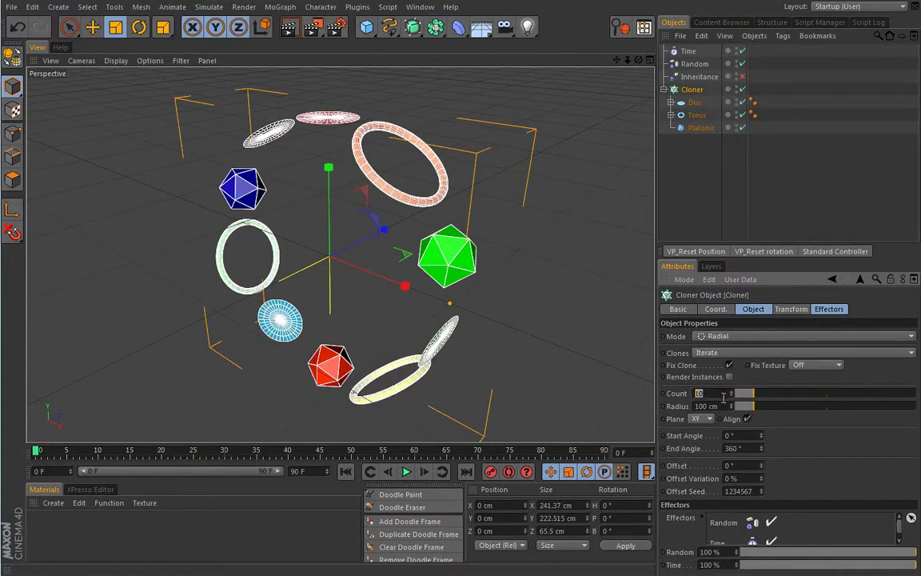
pyautogui.press('Return')
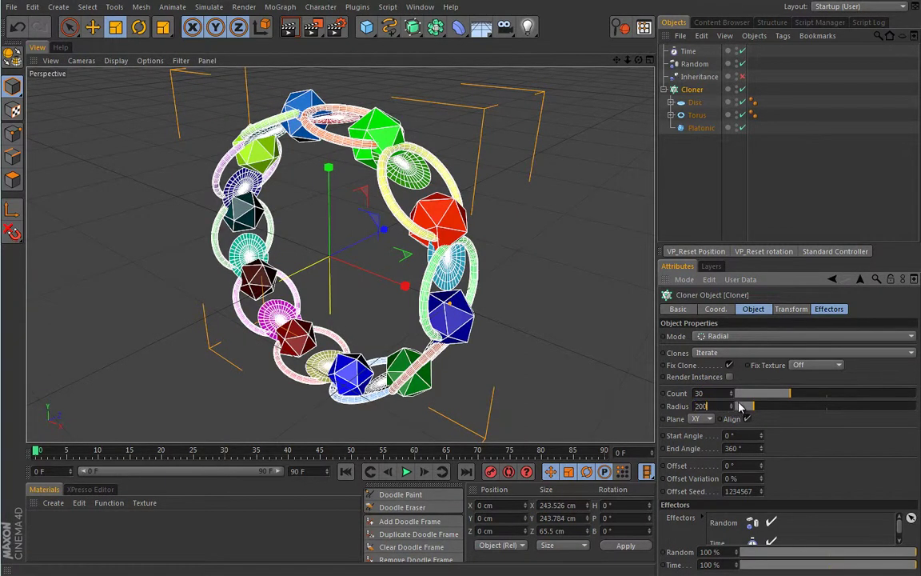
pyautogui.write('200')
pyautogui.press('Return')
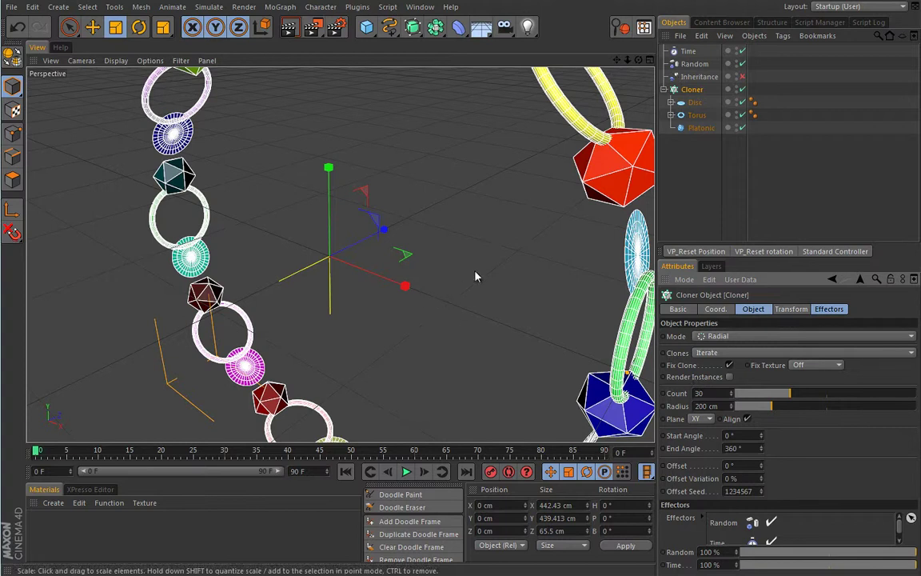
pyautogui.scroll(-5, 337, 257)
pyautogui.moveTo(337, 257)
pyautogui.keyDown('alt'); pyautogui.mouseDown()
pyautogui.moveTo(286, 210)
pyautogui.moveTo(340, 235)
pyautogui.moveTo(328, 242)
pyautogui.moveTo(386, 256)
pyautogui.mouseUp(); pyautogui.keyUp('alt')
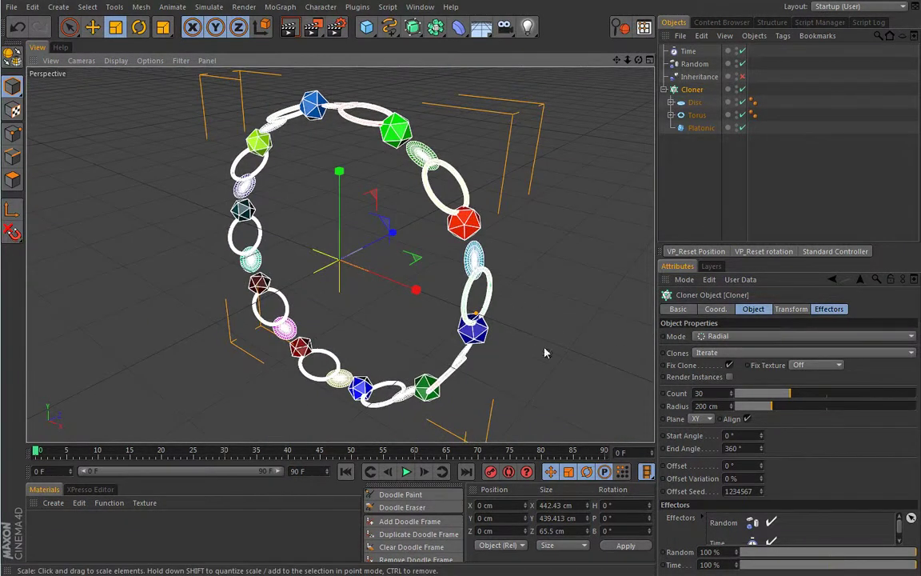
pyautogui.doubleClick(711, 393)
pyautogui.write('20')
pyautogui.press('Return')
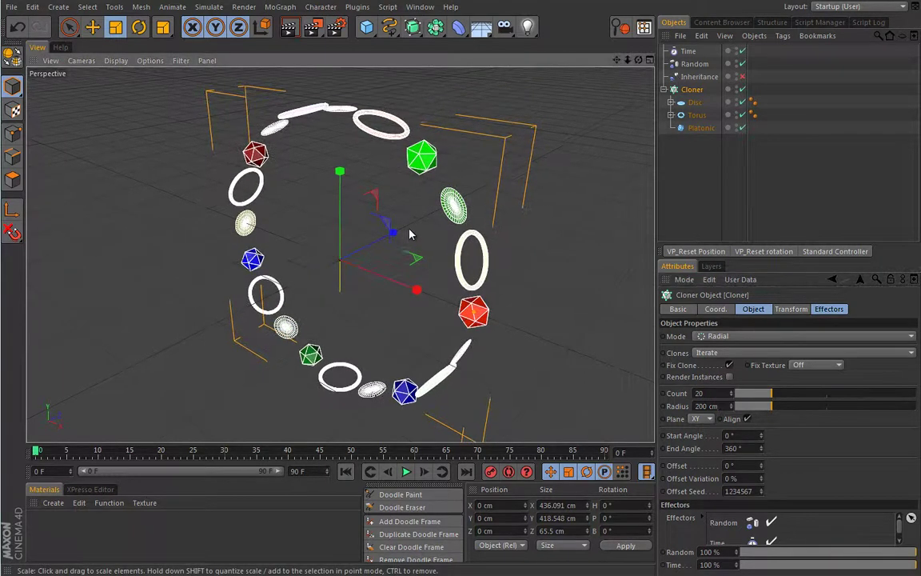
# Re-enable Inheritance and set the Random effector's mode to Noise after briefly trying Turbulence.
pyautogui.click(742, 76)
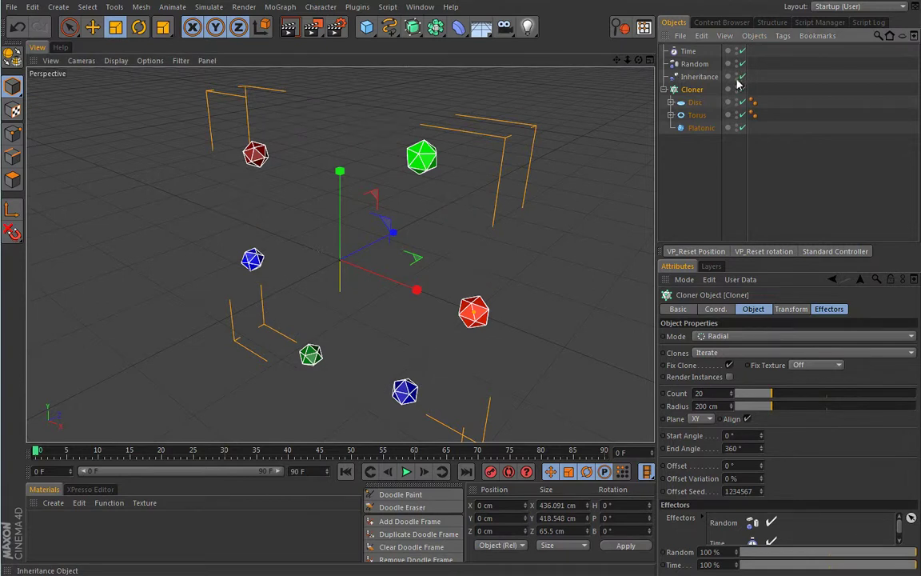
pyautogui.click(695, 64)
pyautogui.click(753, 310)
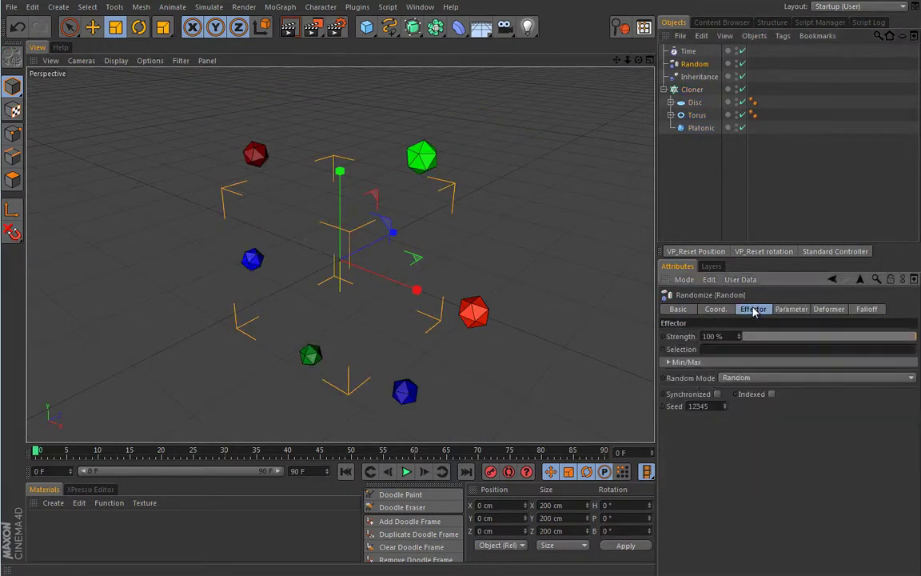
pyautogui.click(748, 378)
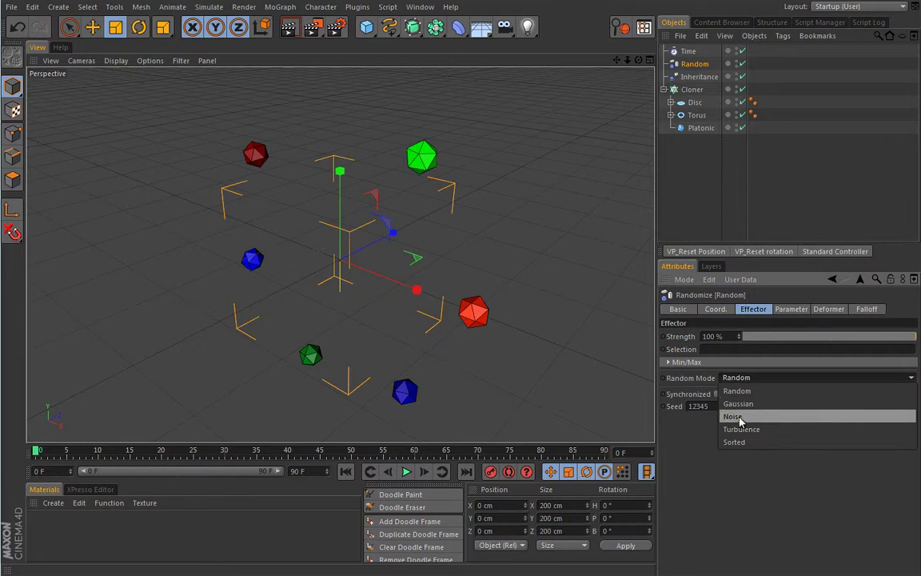
pyautogui.click(734, 417)
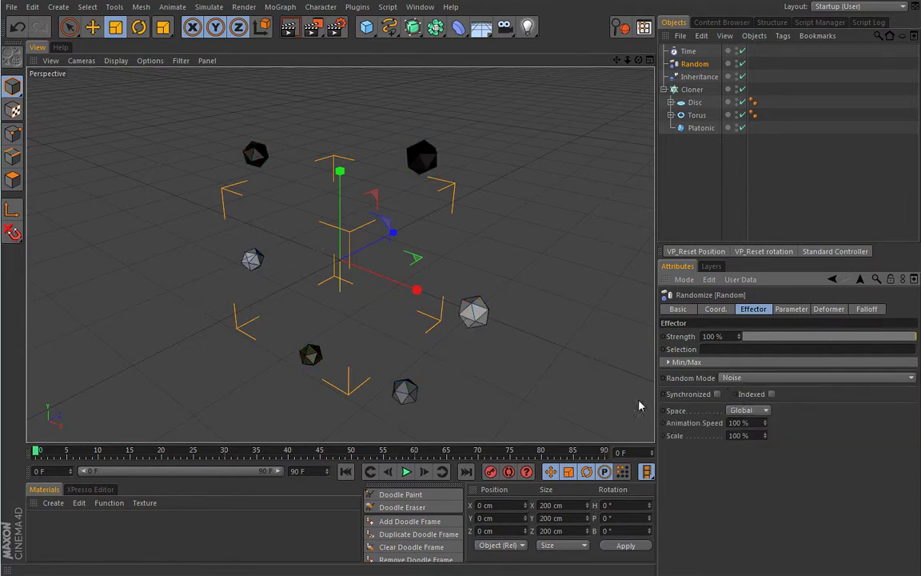
pyautogui.click(734, 379)
pyautogui.click(741, 430)
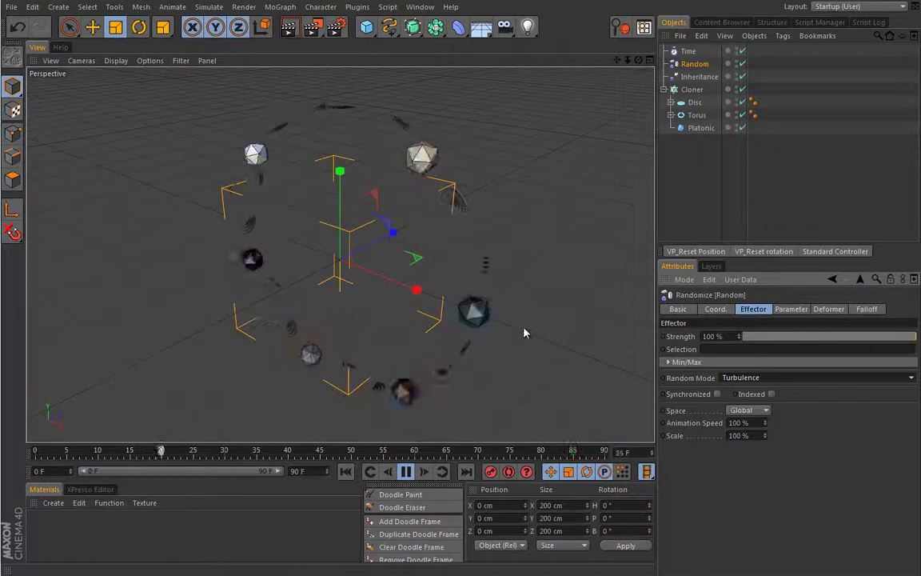
pyautogui.click(732, 377)
pyautogui.click(732, 417)
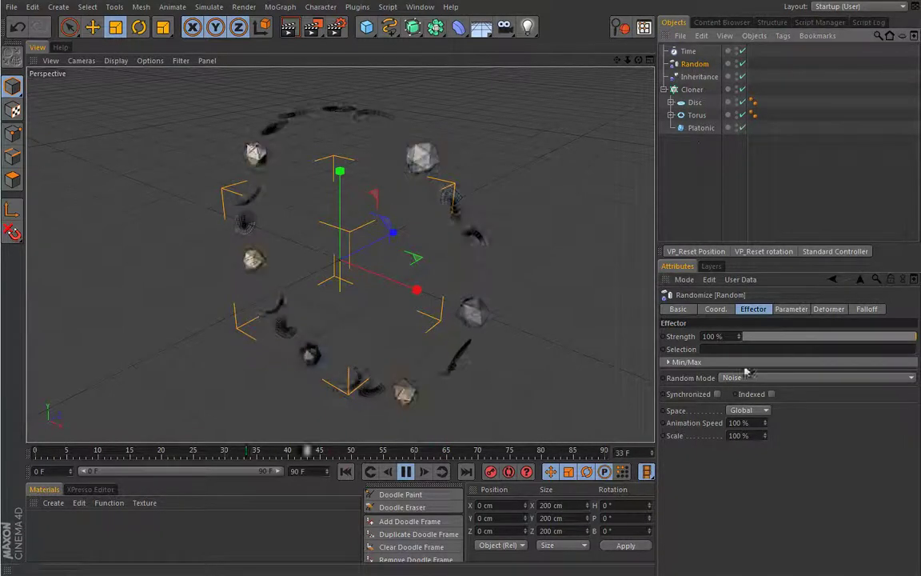
# Tick Synchronized and Indexed on the Random effector, then select the Torus.
pyautogui.click(718, 394)
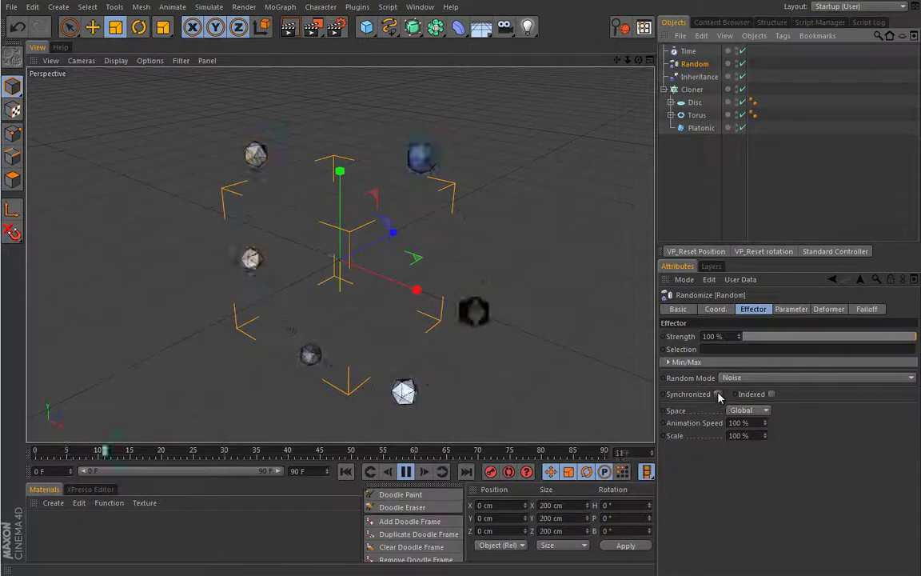
pyautogui.click(771, 394)
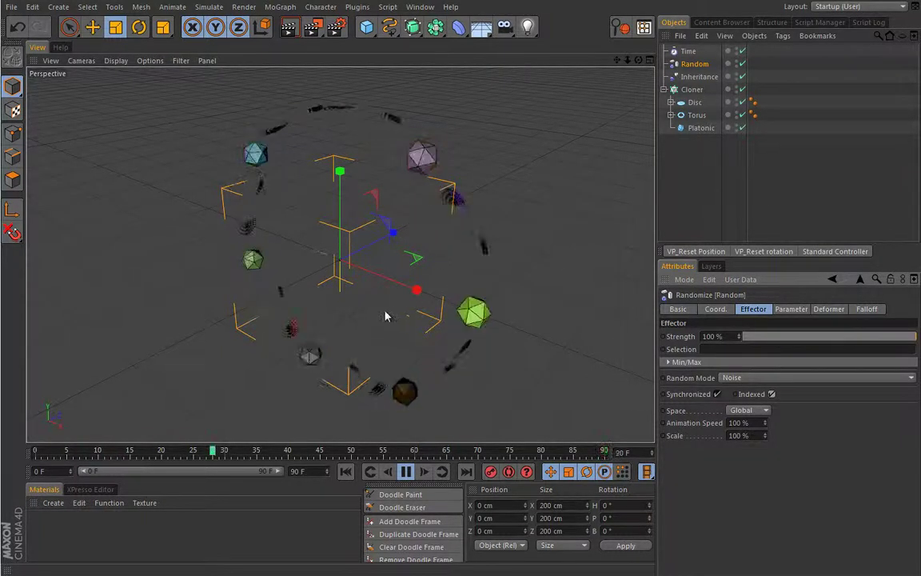
pyautogui.click(697, 117)
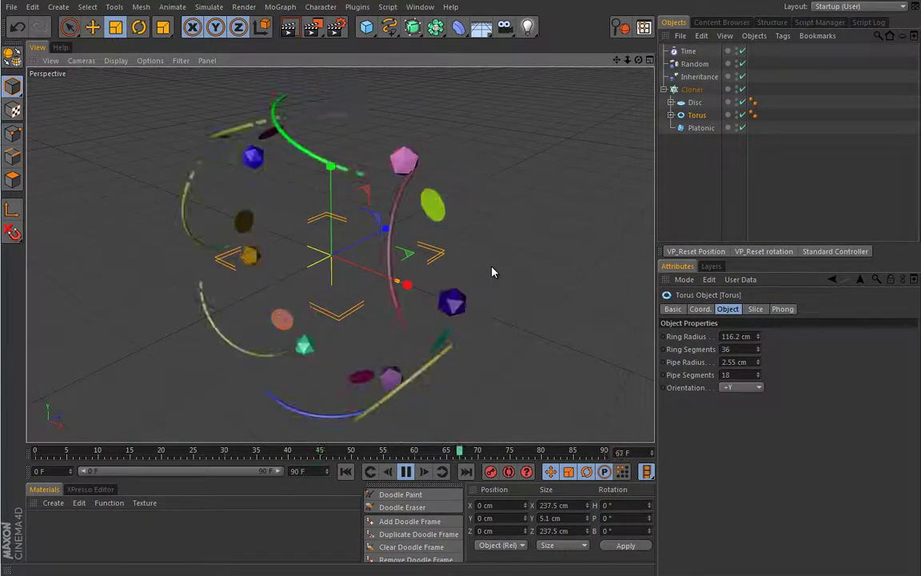
# Stop playback at frame 0, then browse the Deformer palette and MoGraph menu without adding anything.
pyautogui.click(407, 474)
pyautogui.click(346, 473)
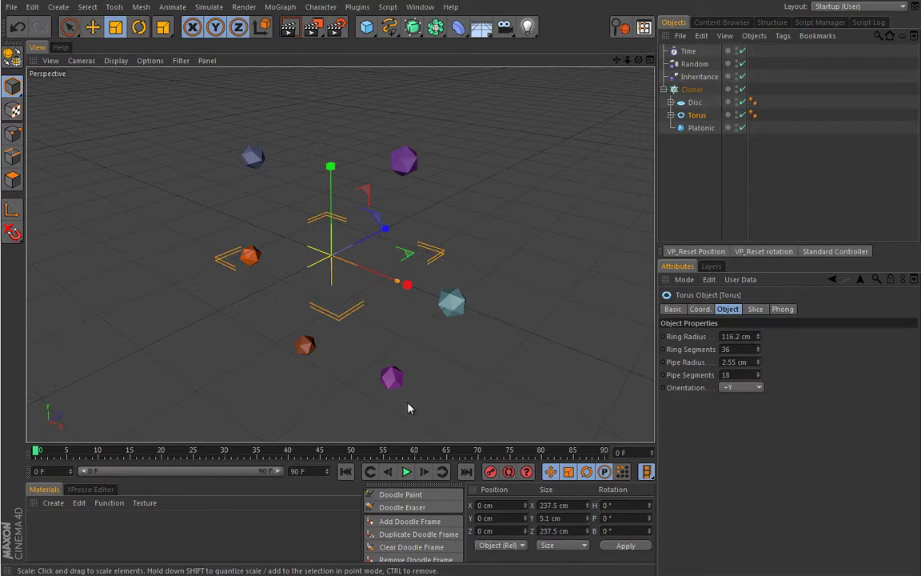
pyautogui.click(458, 28)
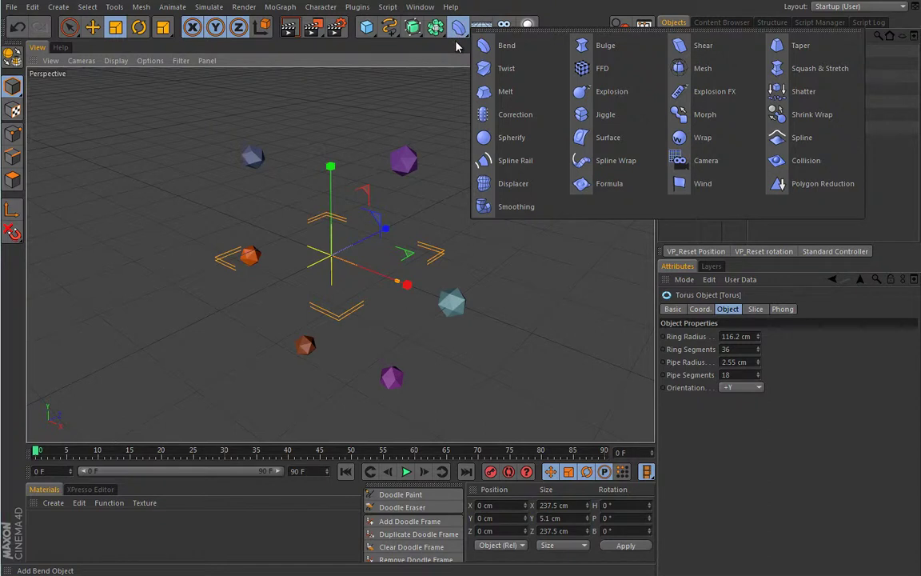
pyautogui.click(280, 6)
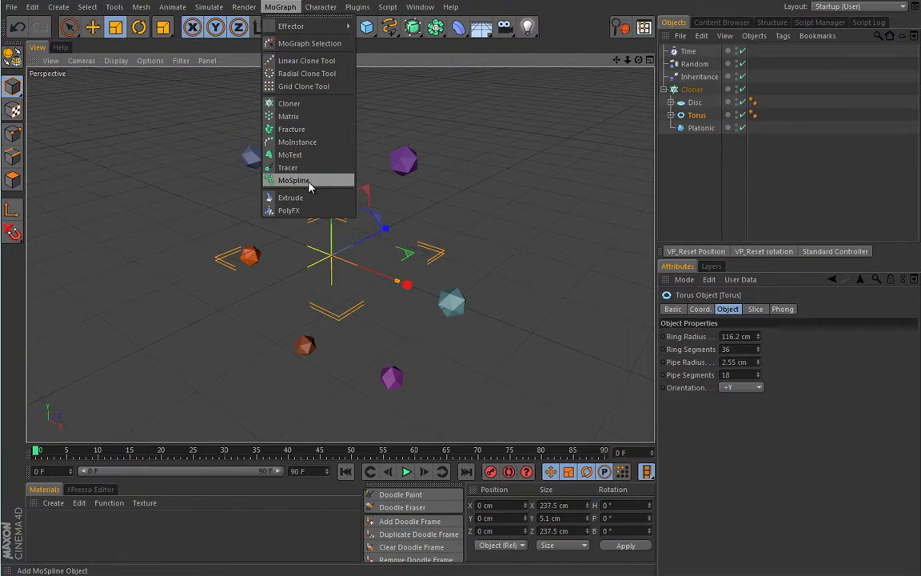
pyautogui.click(460, 195)
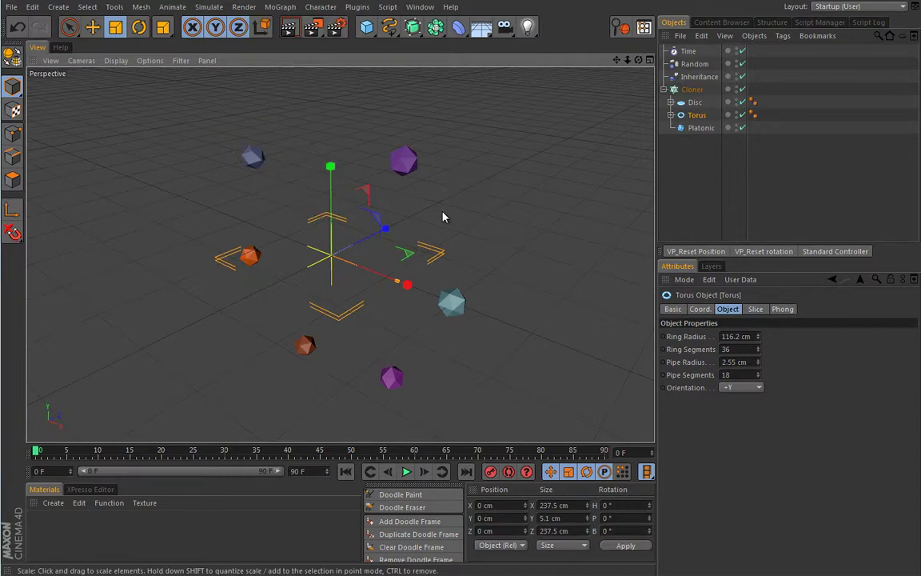